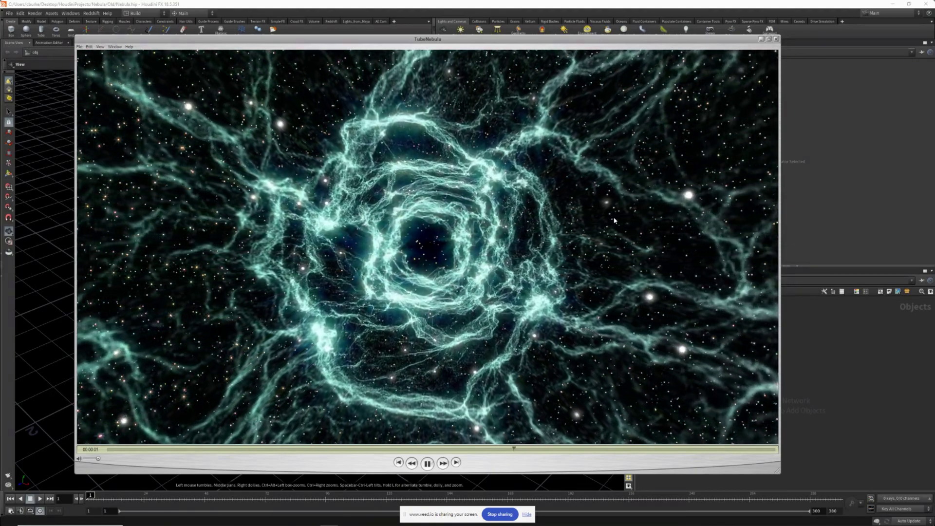
- Close the nebula preview playback and add a Sphere object to the empty scene network
{"action": "key", "text": "space"}
{"action": "left_click", "coordinate": [776, 39]}
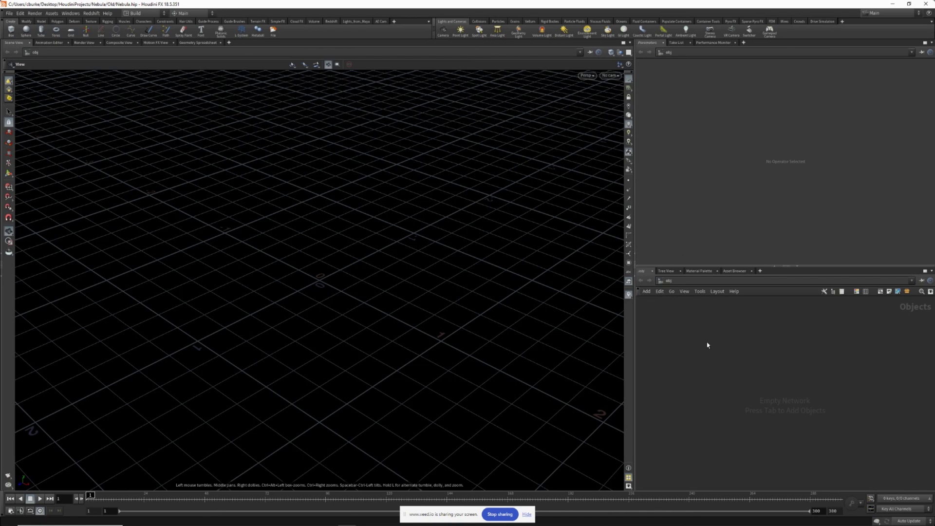
{"action": "key", "text": "Tab"}
{"action": "type", "text": "sphe"}
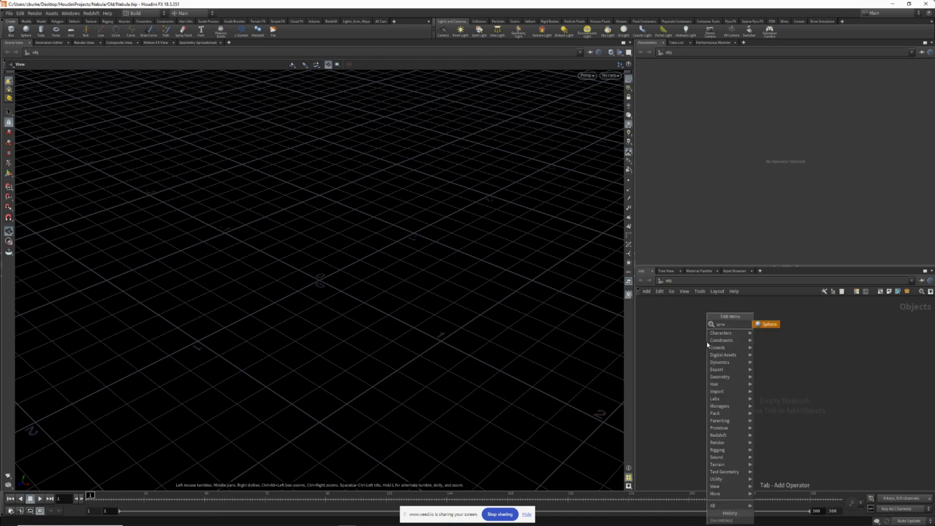
{"action": "key", "text": "Return"}
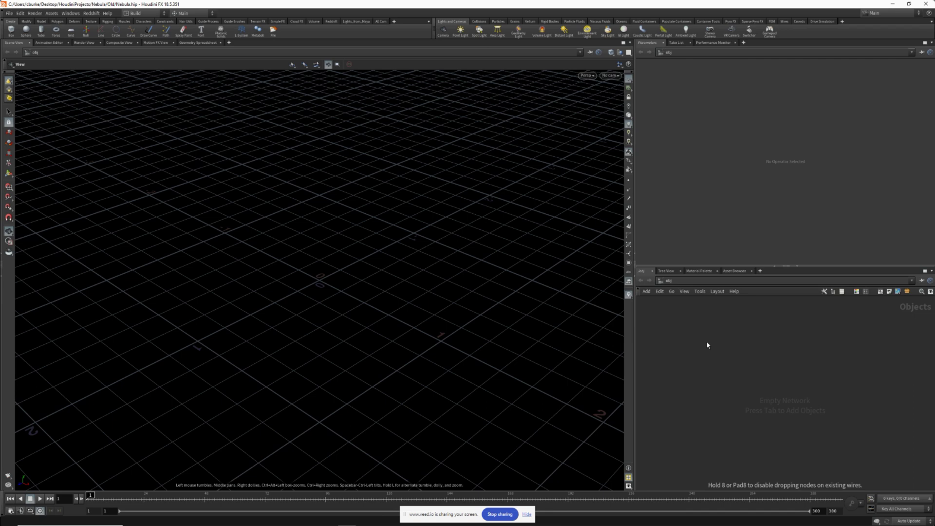
{"action": "left_click", "coordinate": [708, 345]}
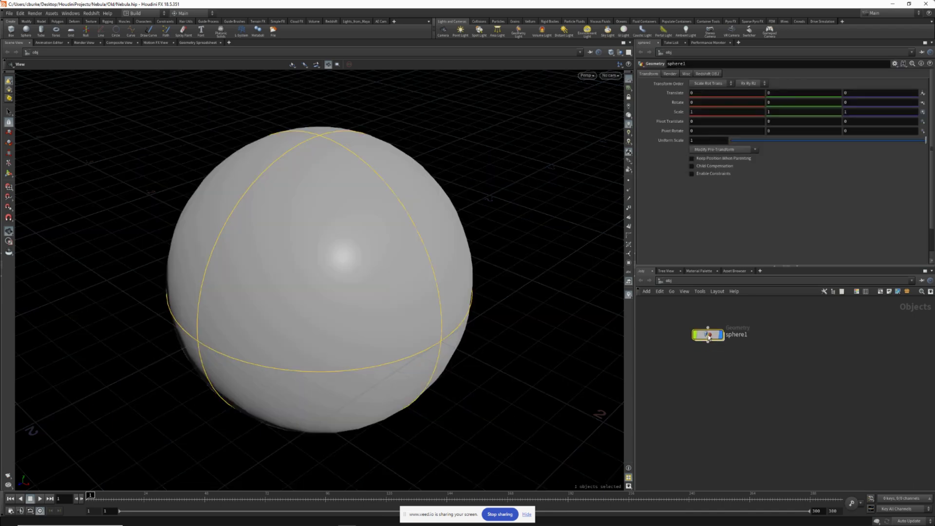
- Inside the sphere object, set the sphere's primitive type to Polygon and its frequency to 10
{"action": "double_click", "coordinate": [706, 342]}
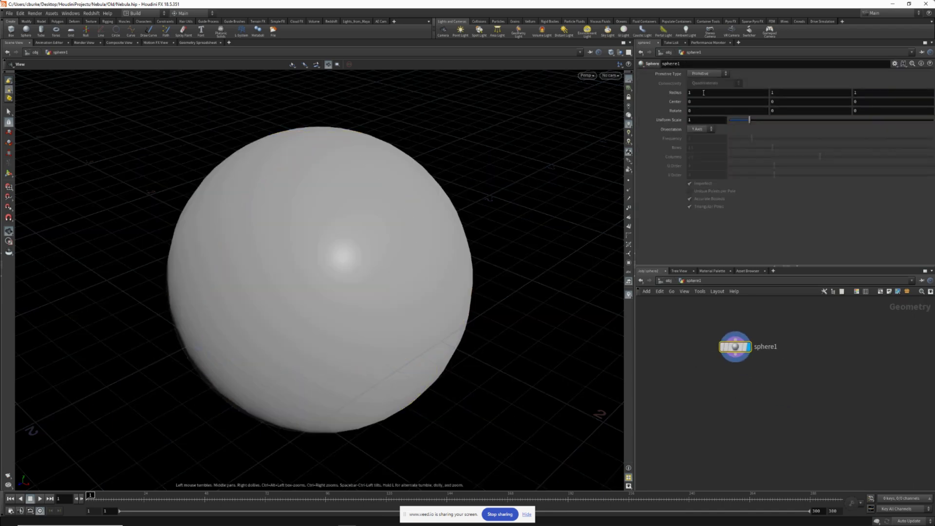
{"action": "left_click", "coordinate": [703, 74]}
{"action": "left_click", "coordinate": [701, 83]}
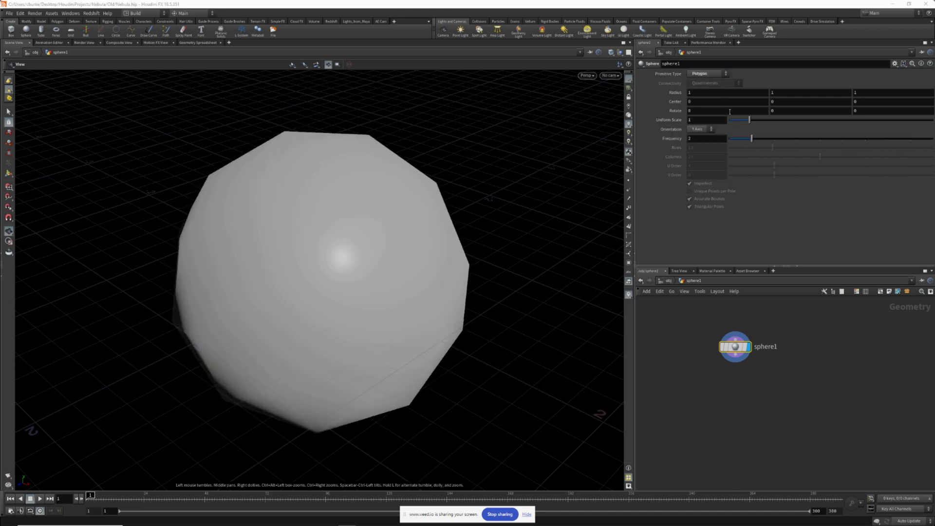
{"action": "left_click_drag", "start_coordinate": [751, 140], "coordinate": [932, 140]}
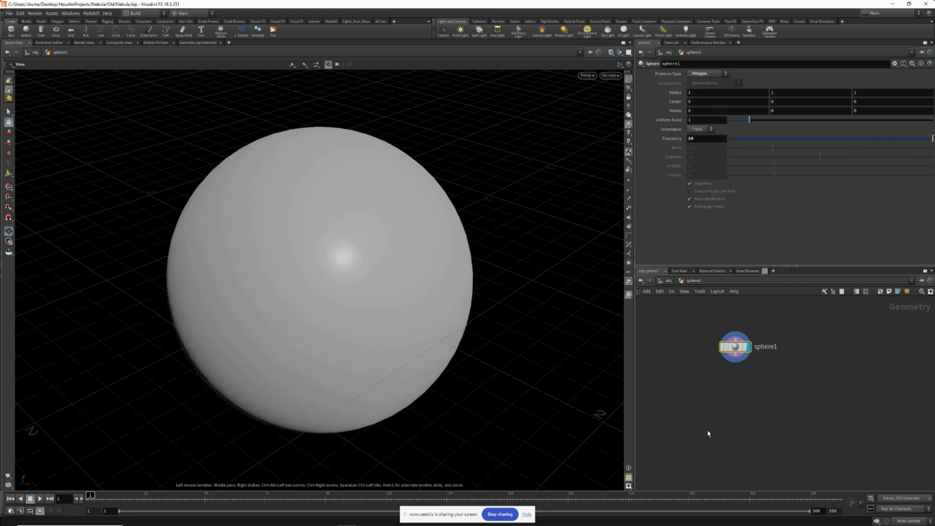
- Add a Scatter node below the sphere node, wire the sphere into it and display its result
{"action": "key", "text": "Tab"}
{"action": "type", "text": "scat"}
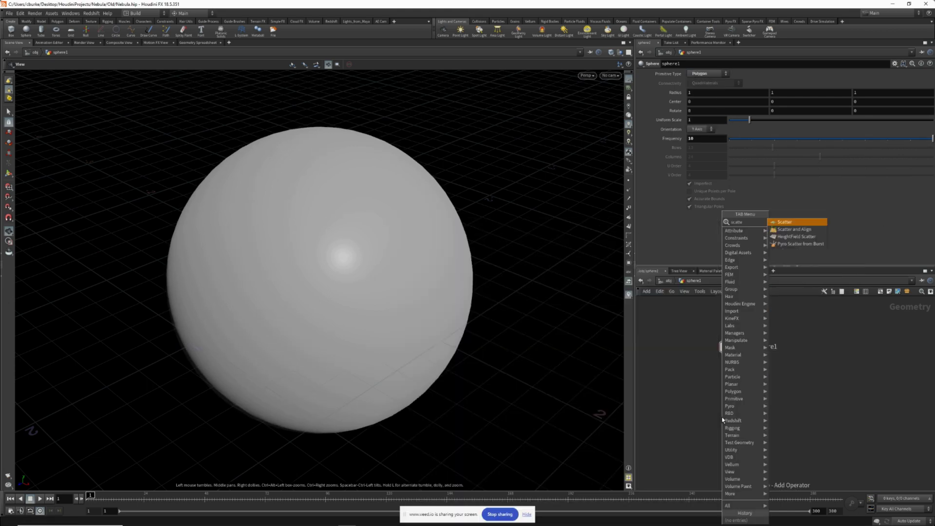
{"action": "key", "text": "Return"}
{"action": "left_click", "coordinate": [723, 418]}
{"action": "left_click_drag", "start_coordinate": [735, 364], "coordinate": [739, 392]}
{"action": "left_click", "coordinate": [736, 417]}
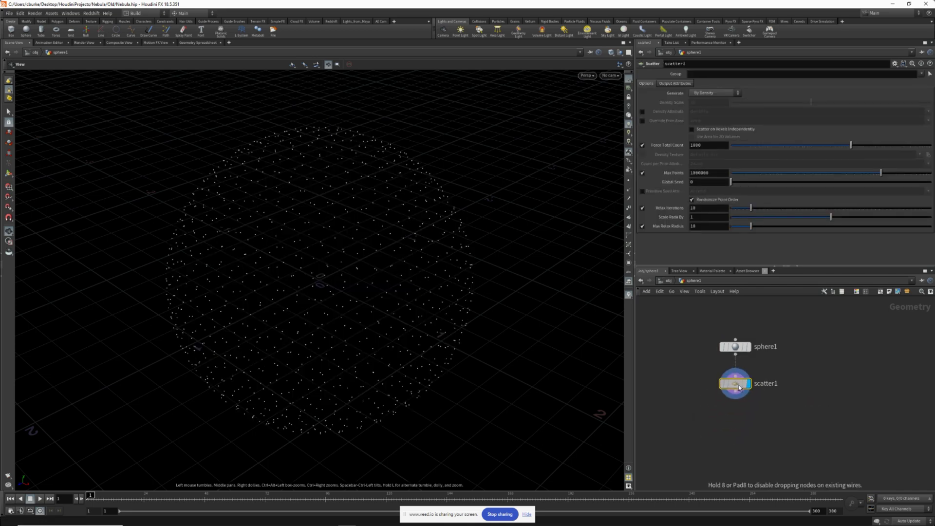
- In the Scatter node, disable Relax Iterations and Randomize Point Order, and set Force Total Count to 10000
{"action": "left_click", "coordinate": [642, 208]}
{"action": "left_click", "coordinate": [691, 200]}
{"action": "left_click_drag", "start_coordinate": [509, 227], "coordinate": [378, 263]}
{"action": "left_click", "coordinate": [707, 146]}
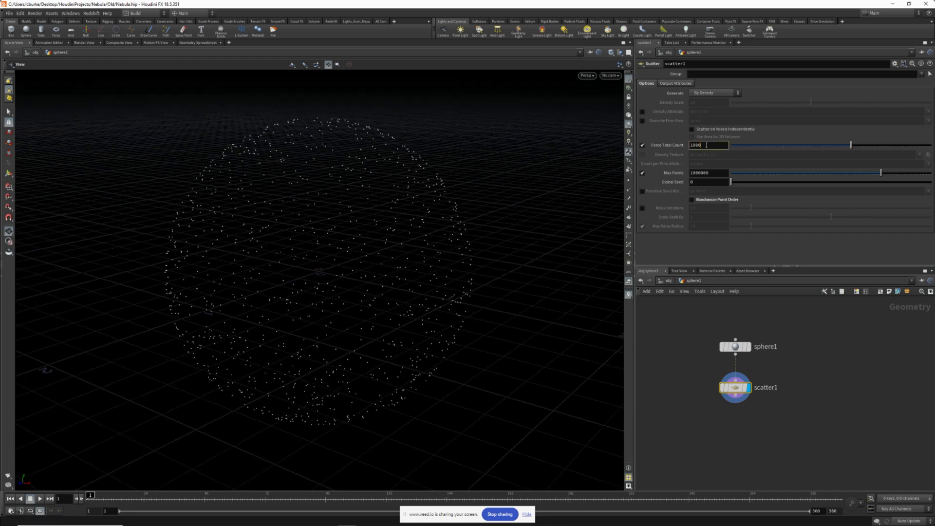
{"action": "type", "text": "0"}
{"action": "key", "text": "Return"}
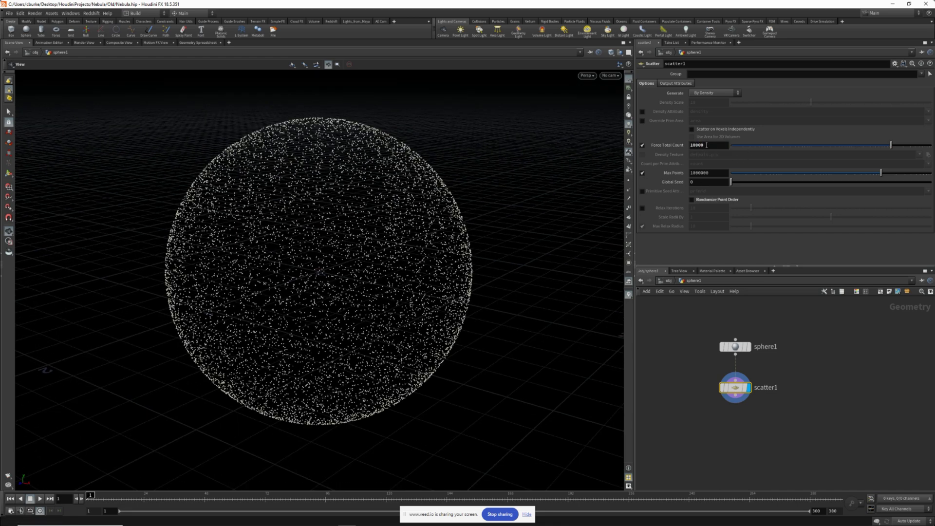
{"action": "mouse_move", "coordinate": [445, 235]}
{"action": "left_mouse_down"}
{"action": "mouse_move", "coordinate": [424, 230]}
{"action": "mouse_move", "coordinate": [439, 228]}
{"action": "left_mouse_up"}
{"action": "middle_click_drag", "start_coordinate": [382, 252], "coordinate": [392, 244]}
{"action": "right_click_drag", "start_coordinate": [355, 251], "coordinate": [372, 247]}
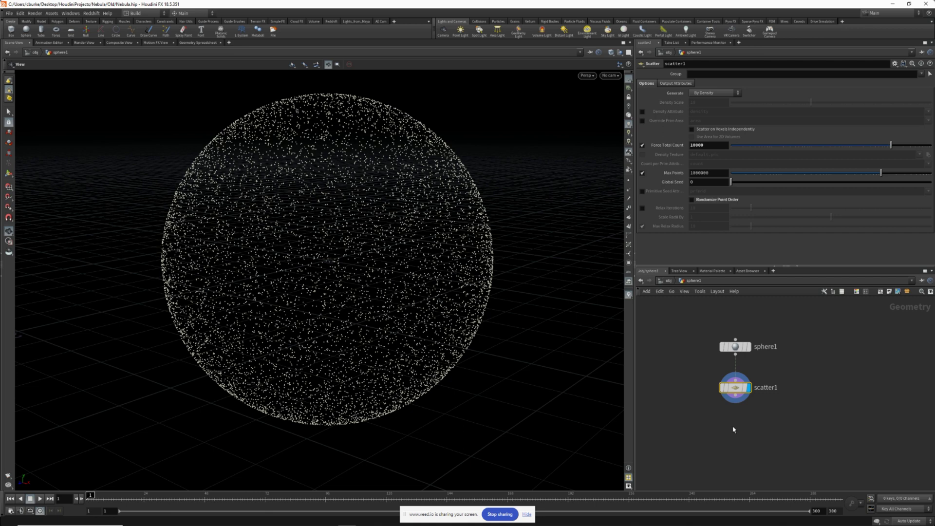
- Add an Attribute Randomize node fed by the Scatter node, aligned beneath it, to randomize the points' Cd color
{"action": "key", "text": "Tab"}
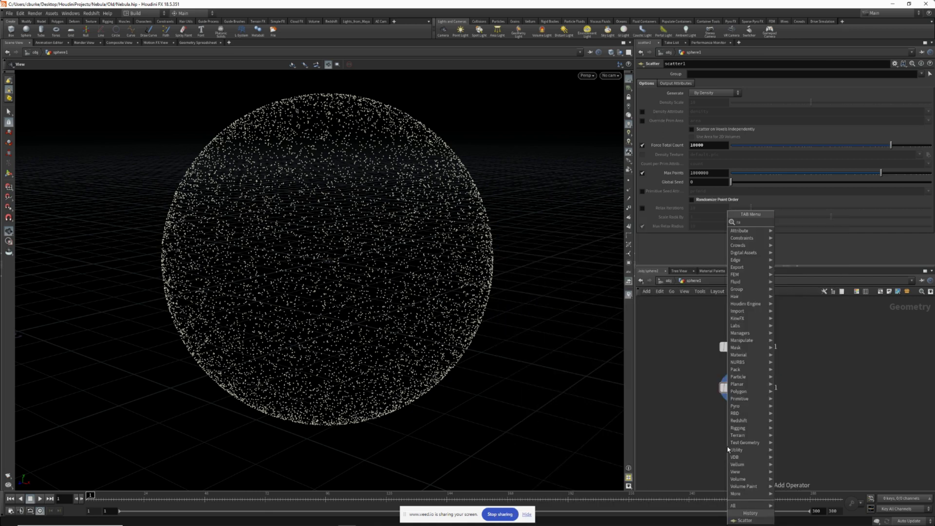
{"action": "type", "text": "randomi"}
{"action": "key", "text": "Return"}
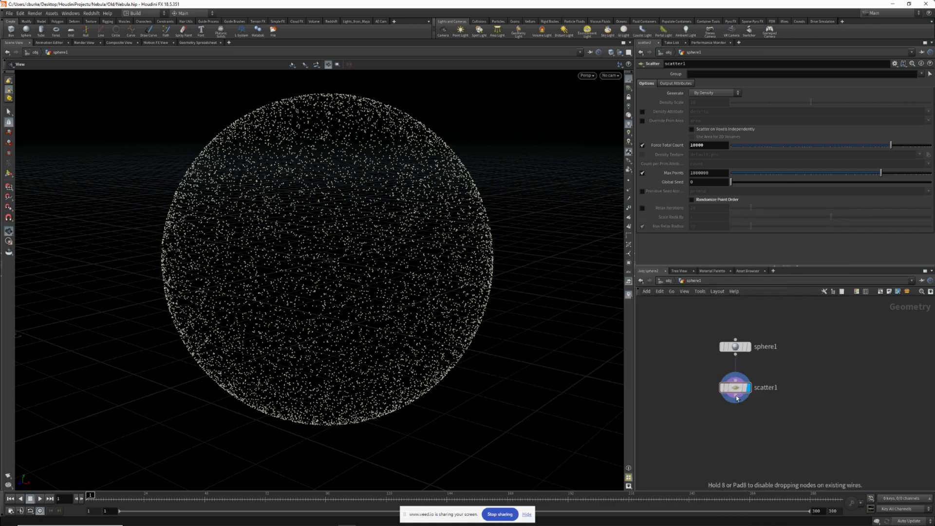
{"action": "left_click", "coordinate": [728, 450]}
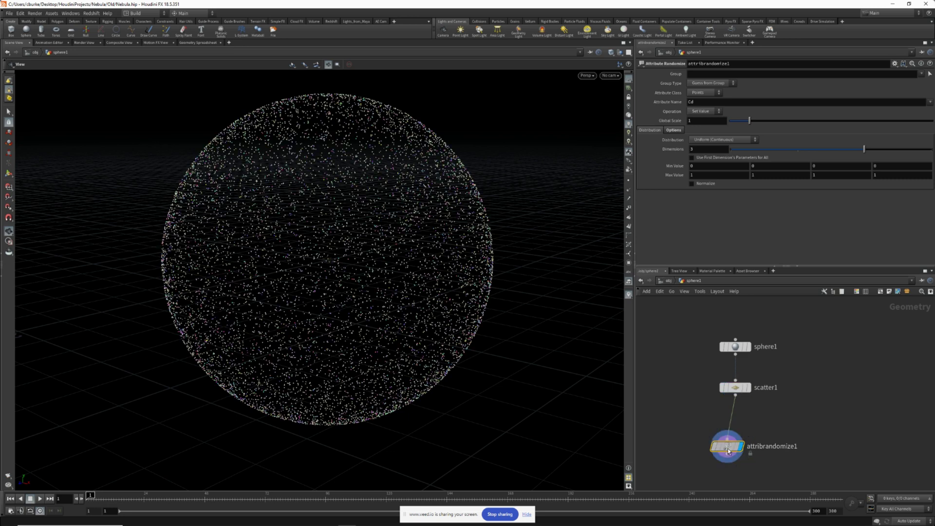
{"action": "left_click_drag", "start_coordinate": [728, 450], "coordinate": [737, 428]}
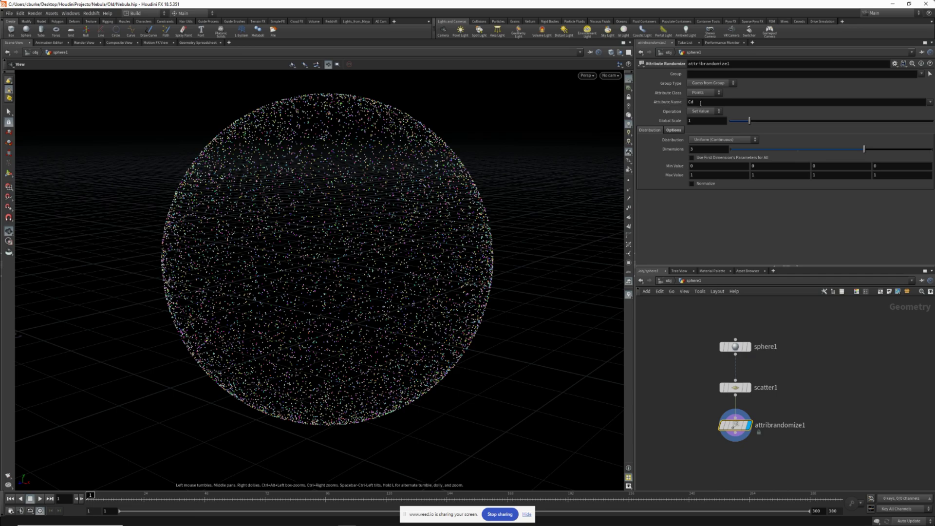
{"action": "mouse_move", "coordinate": [302, 230]}
{"action": "right_mouse_down"}
{"action": "mouse_move", "coordinate": [489, 211]}
{"action": "mouse_move", "coordinate": [285, 236]}
{"action": "right_mouse_up"}
{"action": "left_click_drag", "start_coordinate": [284, 237], "coordinate": [300, 231]}
{"action": "middle_click_drag", "start_coordinate": [300, 232], "coordinate": [294, 235]}
{"action": "right_click_drag", "start_coordinate": [295, 235], "coordinate": [311, 234]}
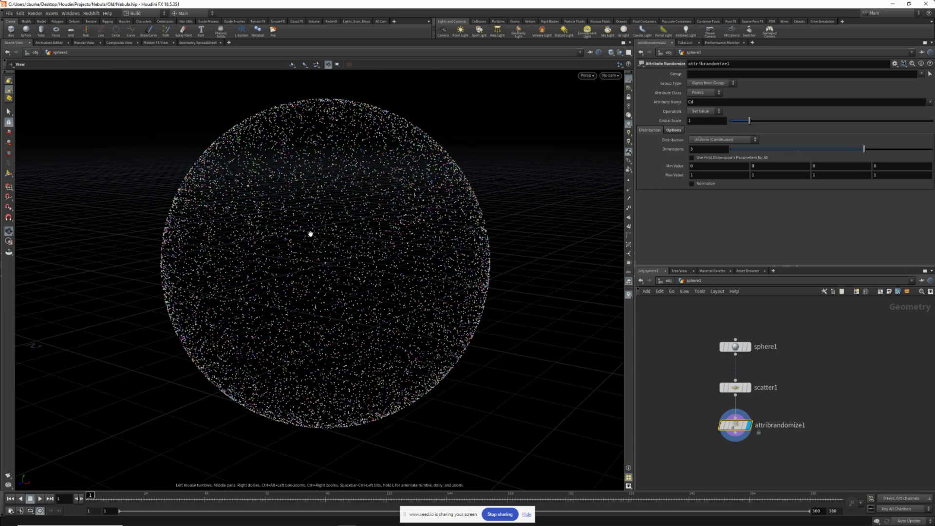
- Add a second Attribute Randomize node after the first one, display it and align it in the chain
{"action": "middle_click_drag", "start_coordinate": [681, 403], "coordinate": [685, 376]}
{"action": "left_click", "coordinate": [689, 441]}
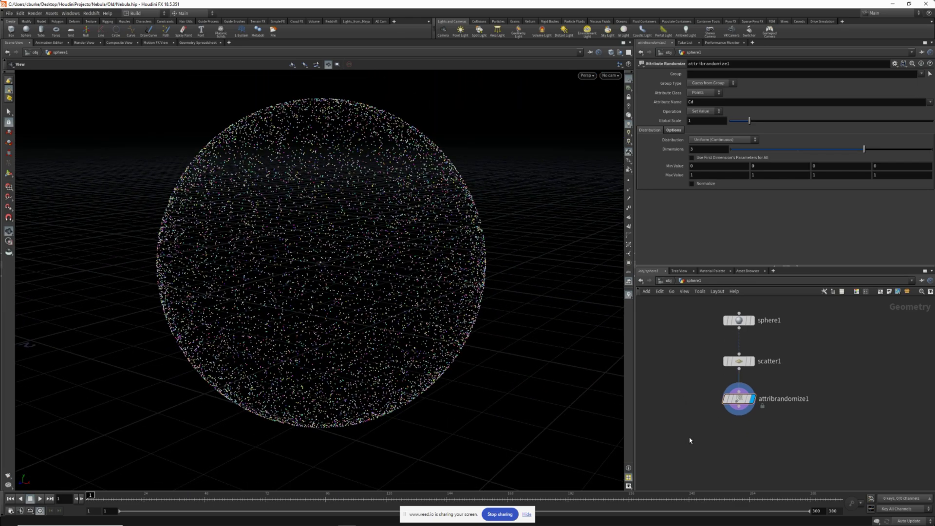
{"action": "key", "text": "Tab"}
{"action": "type", "text": "ran"}
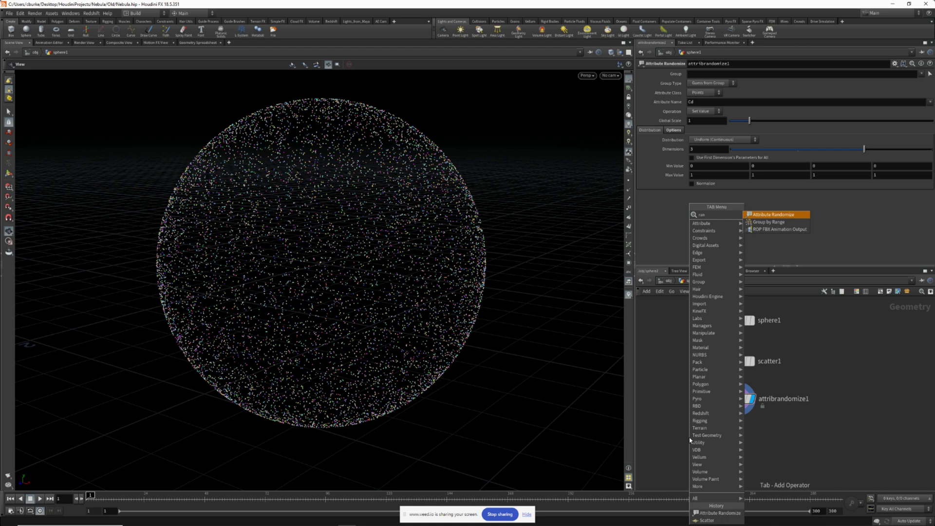
{"action": "key", "text": "Return"}
{"action": "left_click", "coordinate": [690, 440]}
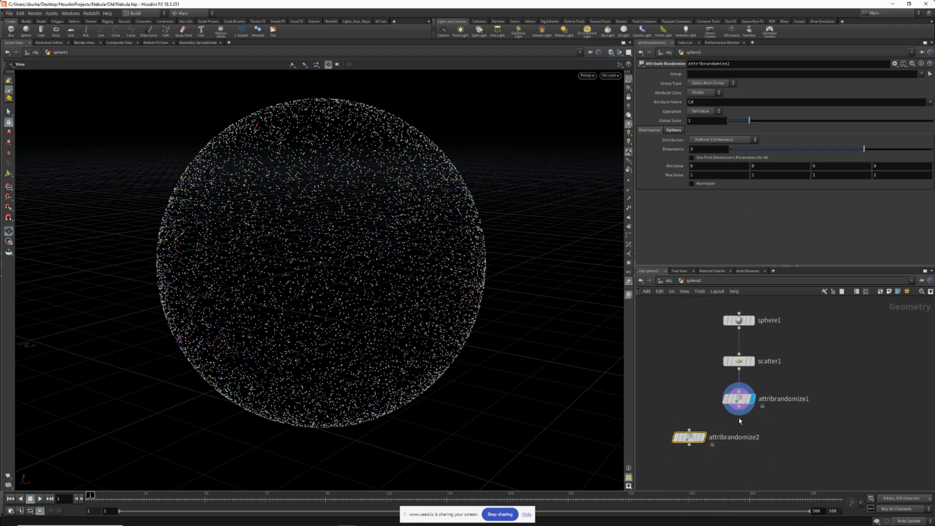
{"action": "left_click", "coordinate": [705, 438]}
{"action": "left_click_drag", "start_coordinate": [702, 438], "coordinate": [751, 429]}
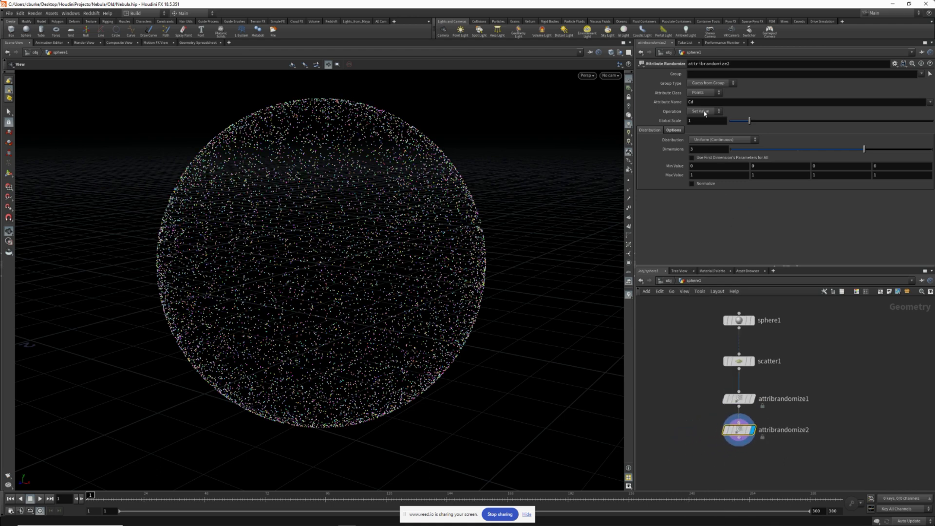
- Make the second Attribute Randomize node affect pscale, with a first min value of 0.0001 and max value of 0.0005
{"action": "left_click_drag", "start_coordinate": [684, 102], "coordinate": [663, 106]}
{"action": "type", "text": "pscale"}
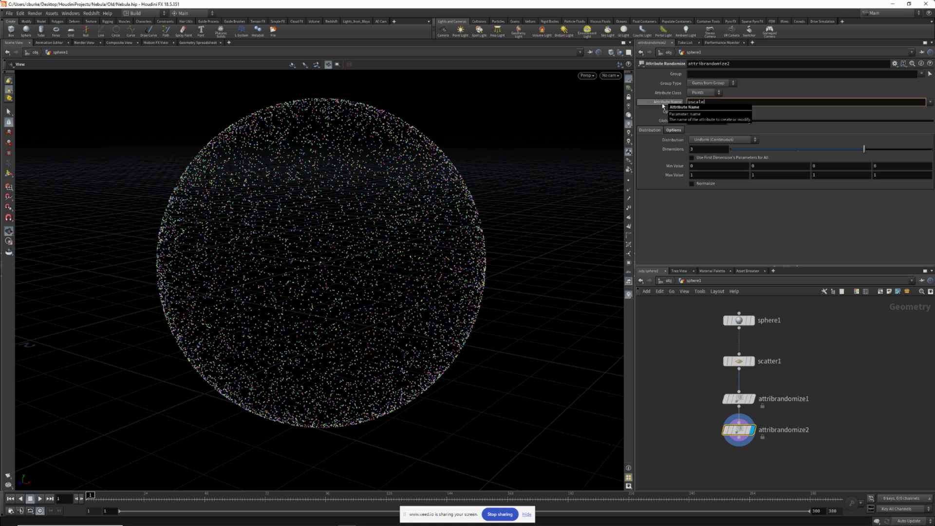
{"action": "key", "text": "Return"}
{"action": "left_click", "coordinate": [698, 166]}
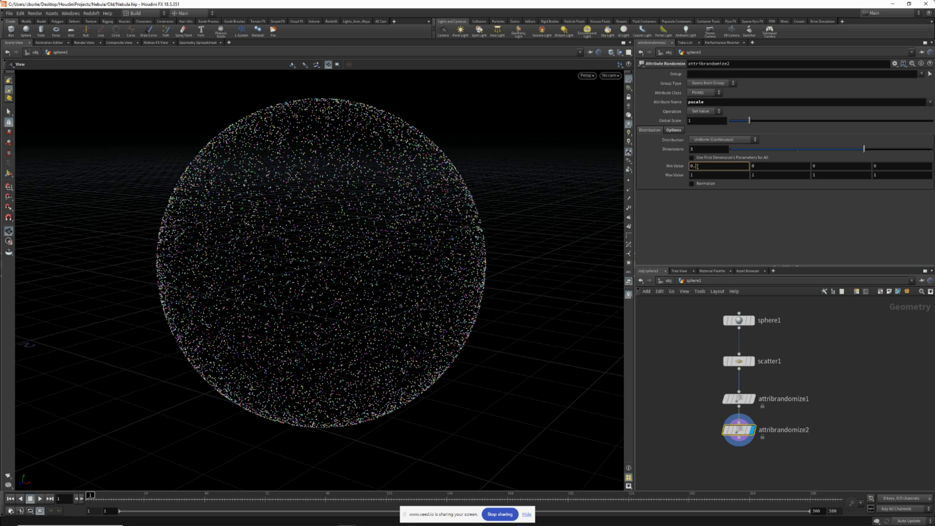
{"action": "left_click_drag", "start_coordinate": [697, 175], "coordinate": [675, 177]}
{"action": "type", "text": "0.0005"}
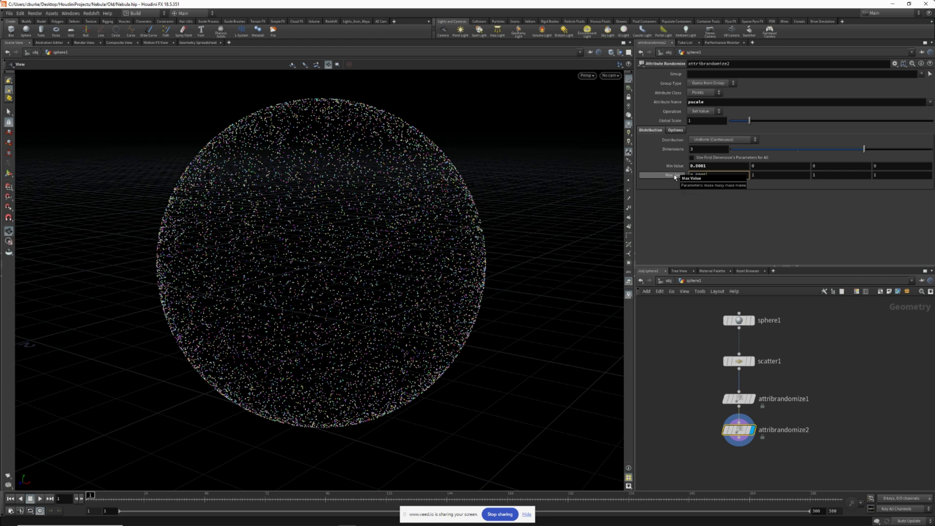
{"action": "key", "text": "Return"}
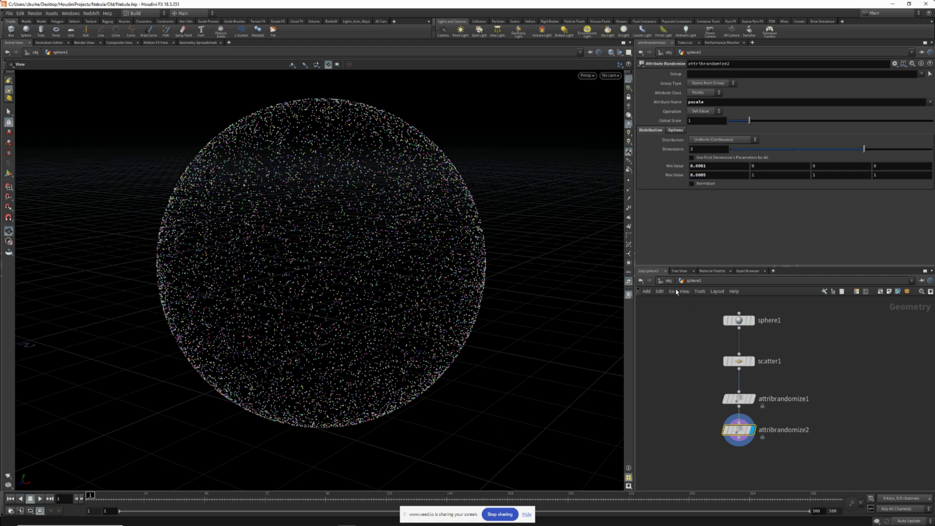
- Return to the object level and rename the sphere object as Starfield
{"action": "middle_click_drag", "start_coordinate": [682, 338], "coordinate": [683, 330]}
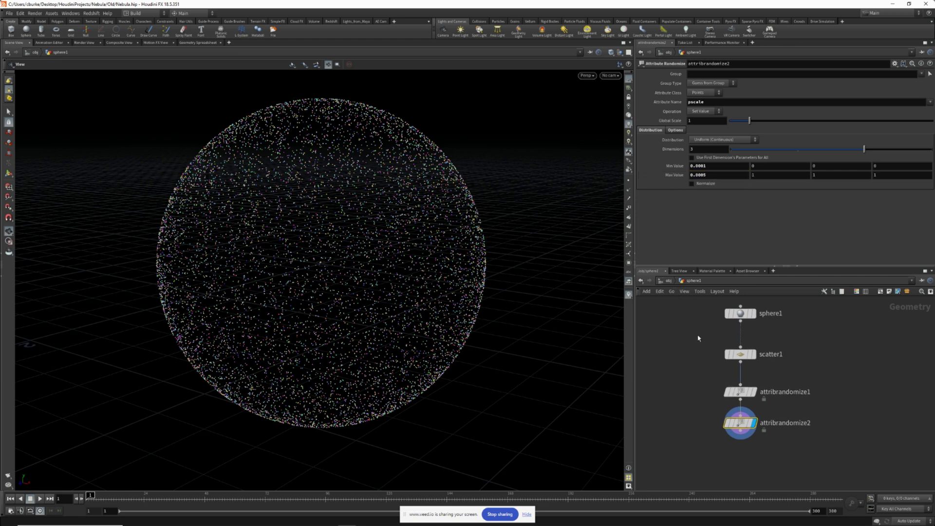
{"action": "left_click", "coordinate": [670, 282]}
{"action": "left_click", "coordinate": [740, 332]}
{"action": "left_click_drag", "start_coordinate": [752, 332], "coordinate": [668, 335]}
{"action": "type", "text": "Star"}
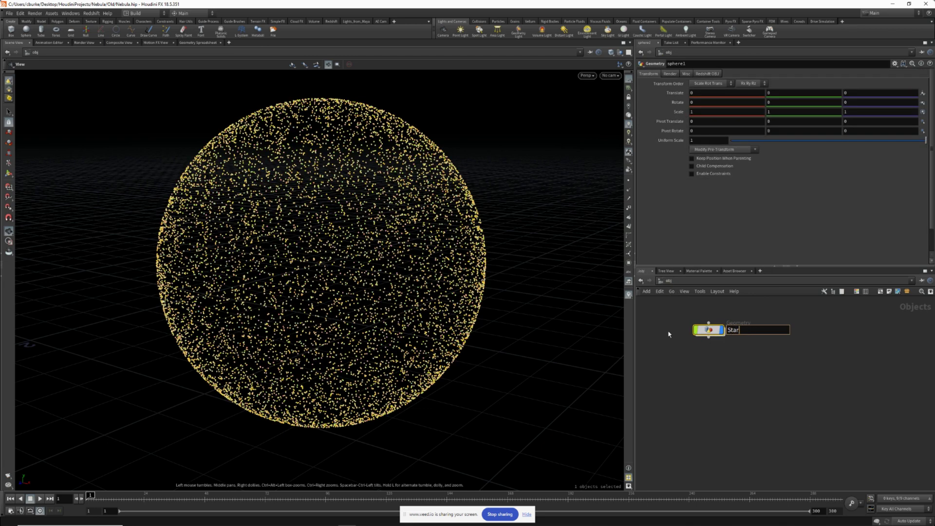
{"action": "type", "text": "field"}
{"action": "key", "text": "Return"}
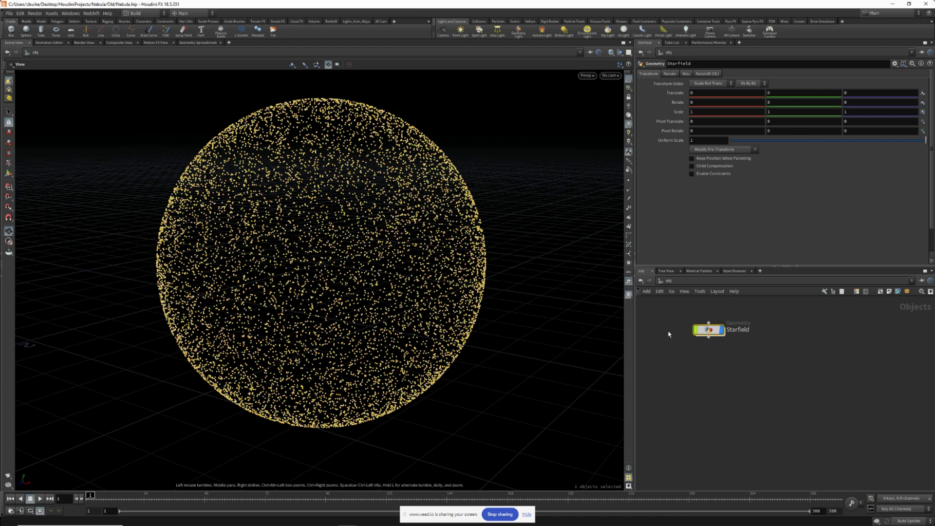
- Add a Tube object below the Starfield object in the scene network
{"action": "left_click", "coordinate": [710, 374]}
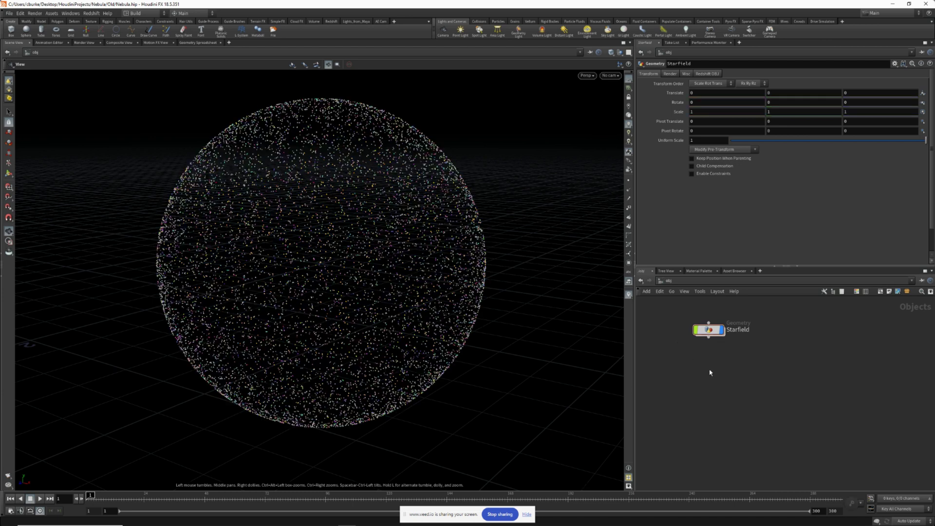
{"action": "key", "text": "Tab"}
{"action": "type", "text": "torus"}
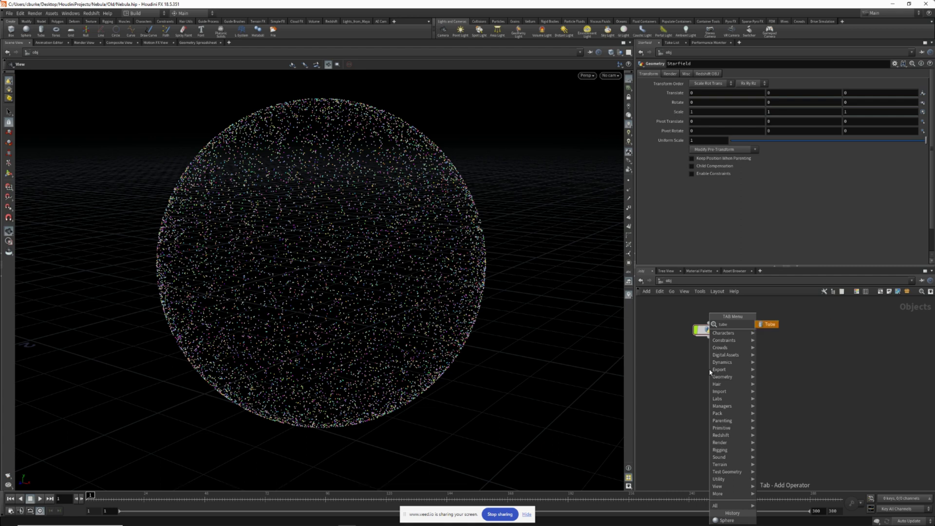
{"action": "key", "text": "Return"}
{"action": "left_click", "coordinate": [710, 372]}
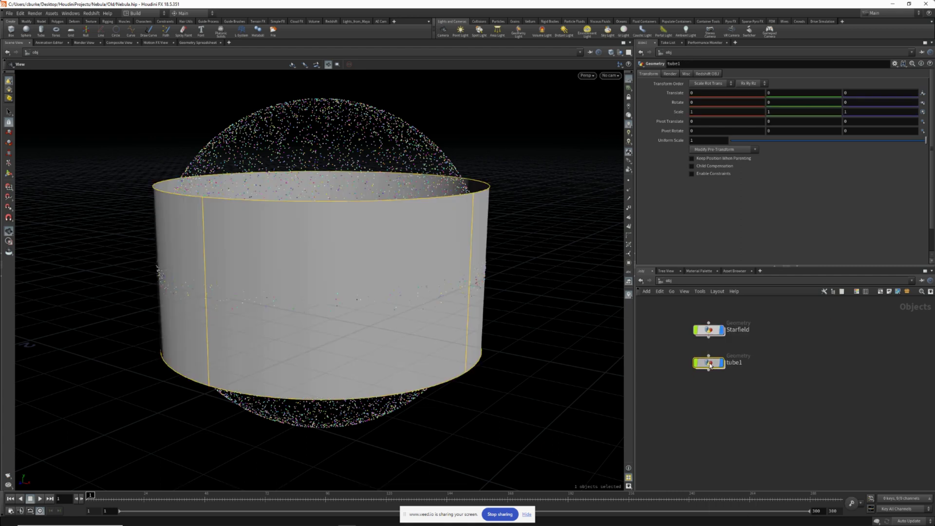
- Inside the tube object, set the tube's orientation to X Axis and its primitive type to Polygon
{"action": "double_click", "coordinate": [709, 369]}
{"action": "left_click", "coordinate": [700, 94]}
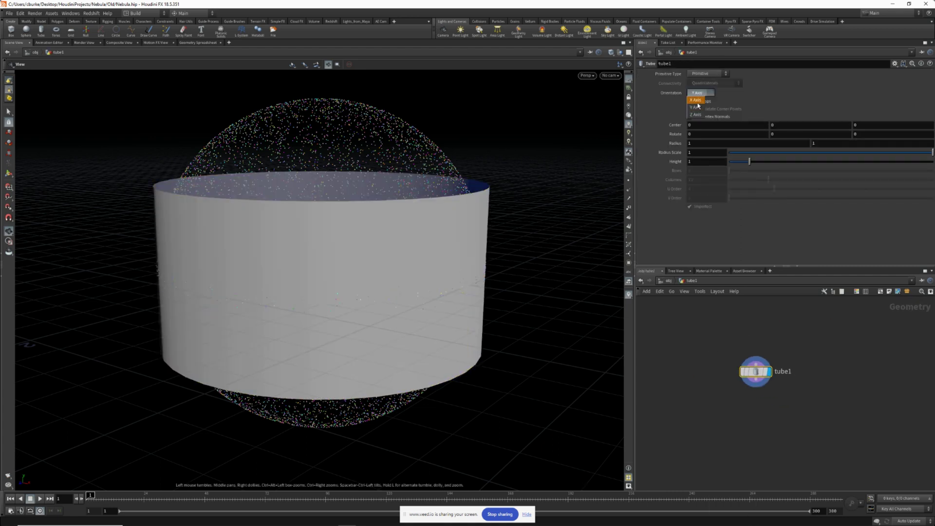
{"action": "left_click", "coordinate": [697, 104]}
{"action": "left_click", "coordinate": [700, 74]}
{"action": "left_click", "coordinate": [700, 84]}
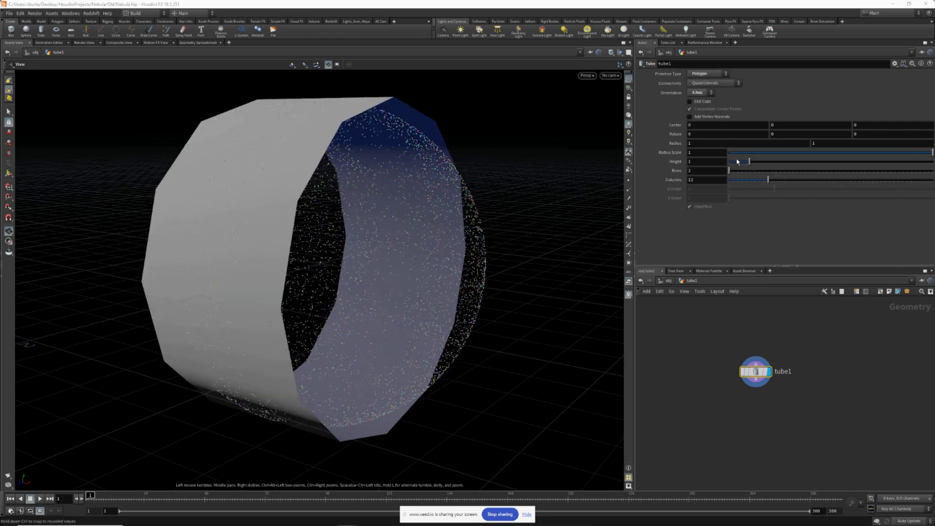
- Set the tube to 11 rows, 50 columns and a height of 25
{"action": "left_click_drag", "start_coordinate": [755, 171], "coordinate": [932, 181]}
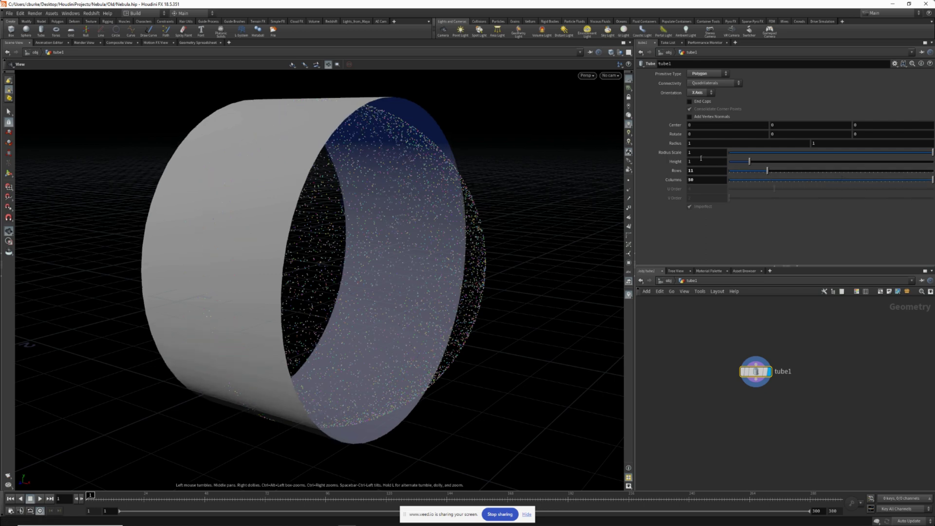
{"action": "type", "text": "25"}
{"action": "key", "text": "Return"}
{"action": "mouse_move", "coordinate": [401, 287]}
{"action": "right_mouse_down"}
{"action": "mouse_move", "coordinate": [235, 293]}
{"action": "mouse_move", "coordinate": [351, 288]}
{"action": "right_mouse_up"}
{"action": "middle_click_drag", "start_coordinate": [415, 293], "coordinate": [366, 292]}
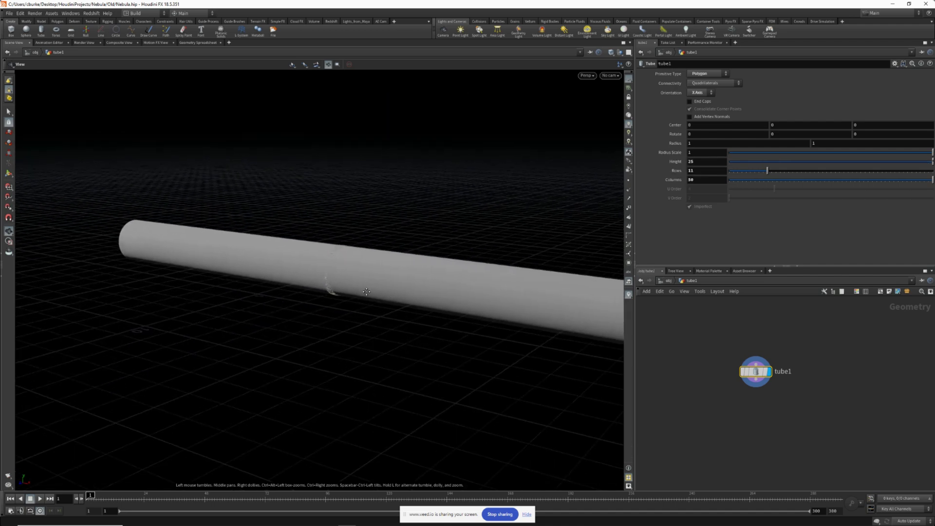
- Go into the Starfield object and set the sphere's uniform scale to 10
{"action": "scroll", "coordinate": [367, 291], "scroll_direction": "down", "scroll_amount": 3}
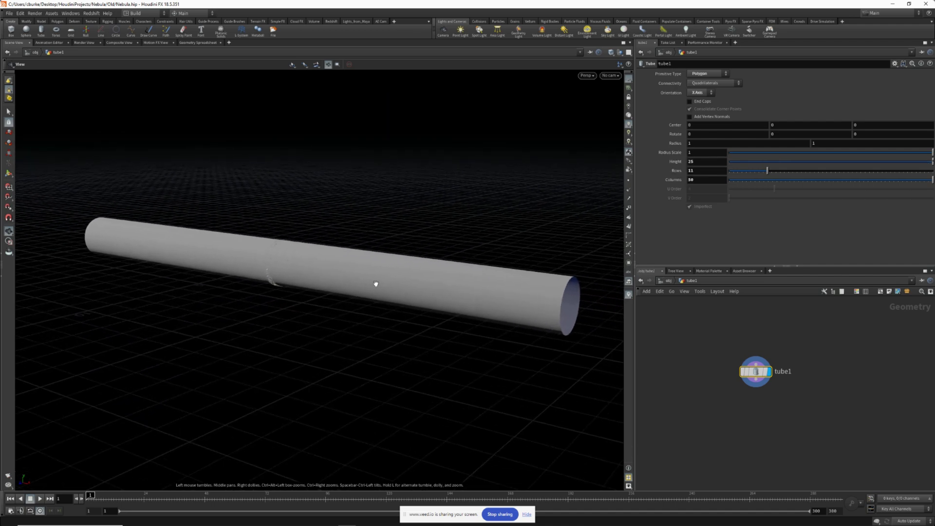
{"action": "left_click", "coordinate": [667, 280]}
{"action": "double_click", "coordinate": [712, 329]}
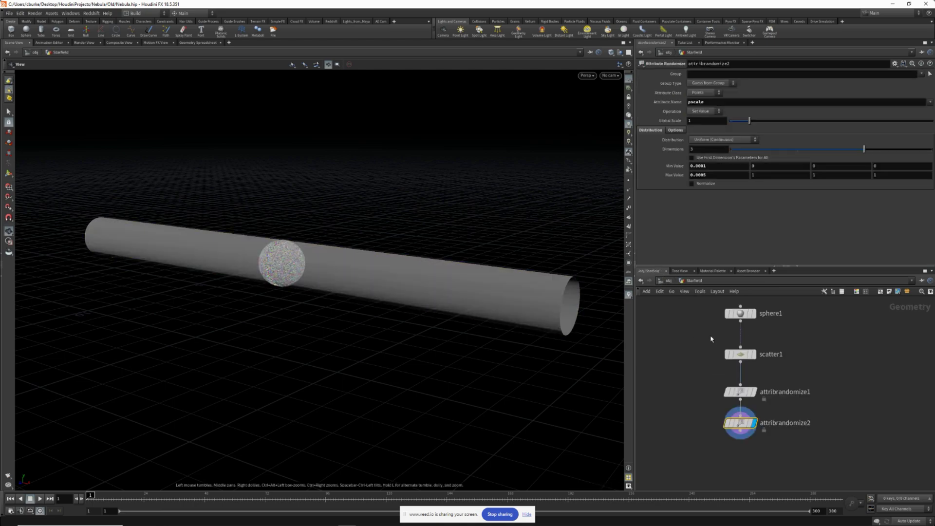
{"action": "left_click", "coordinate": [737, 328]}
{"action": "left_click_drag", "start_coordinate": [750, 120], "coordinate": [933, 120]}
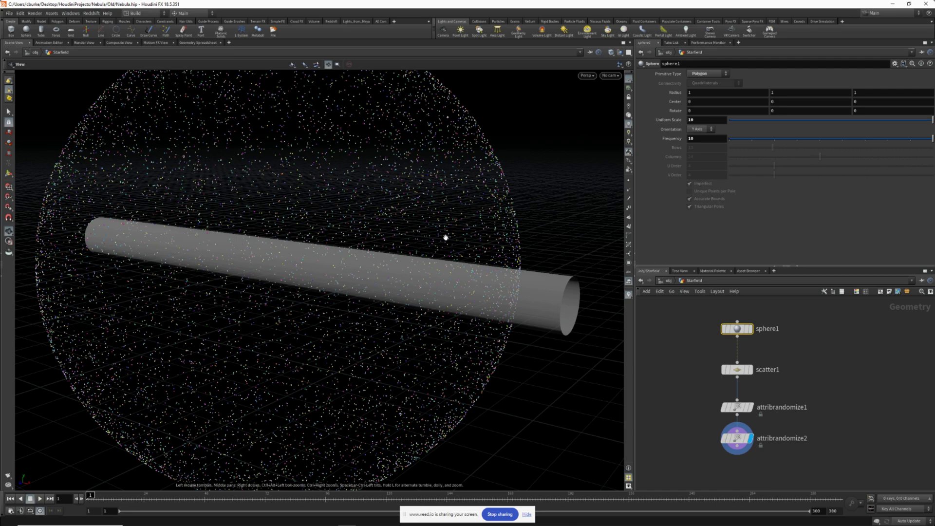
- Enlarge the starfield sphere further by setting its uniform scale to 15
{"action": "left_click_drag", "start_coordinate": [446, 237], "coordinate": [447, 236]}
{"action": "scroll", "coordinate": [447, 235], "scroll_direction": "down", "scroll_amount": 3}
{"action": "left_click_drag", "start_coordinate": [359, 249], "coordinate": [347, 255]}
{"action": "left_click_drag", "start_coordinate": [700, 120], "coordinate": [665, 121]}
{"action": "type", "text": "15"}
{"action": "key", "text": "Return"}
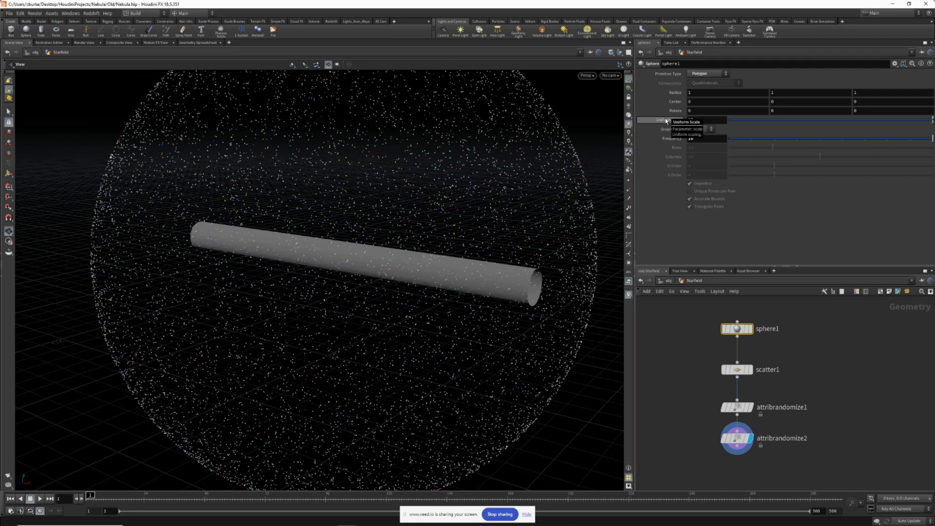
- Set the starfield sphere's uniform scale to 20
{"action": "mouse_move", "coordinate": [390, 246]}
{"action": "left_mouse_down"}
{"action": "mouse_move", "coordinate": [415, 238]}
{"action": "mouse_move", "coordinate": [396, 247]}
{"action": "left_mouse_up"}
{"action": "left_click_drag", "start_coordinate": [701, 121], "coordinate": [658, 120]}
{"action": "middle_click_drag", "start_coordinate": [657, 120], "coordinate": [677, 127]}
{"action": "left_click_drag", "start_coordinate": [490, 216], "coordinate": [374, 220]}
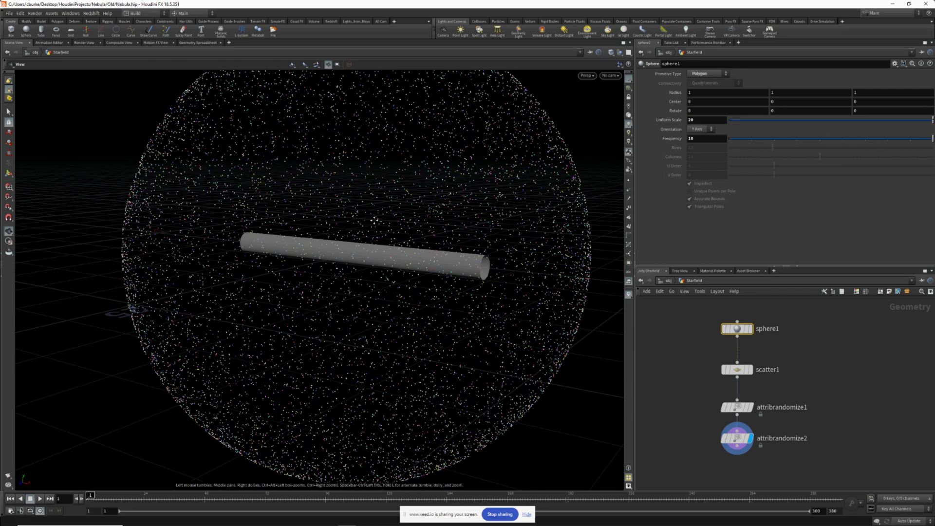
- Go into the tube object and add a Scatter node below the tube, wired to it and displayed
{"action": "left_click", "coordinate": [669, 281]}
{"action": "double_click", "coordinate": [711, 363]}
{"action": "scroll", "coordinate": [534, 248], "scroll_direction": "up", "scroll_amount": 5}
{"action": "mouse_move", "coordinate": [461, 271]}
{"action": "left_mouse_down"}
{"action": "mouse_move", "coordinate": [448, 267]}
{"action": "mouse_move", "coordinate": [457, 266]}
{"action": "left_mouse_up"}
{"action": "middle_click_drag", "start_coordinate": [731, 395], "coordinate": [695, 362]}
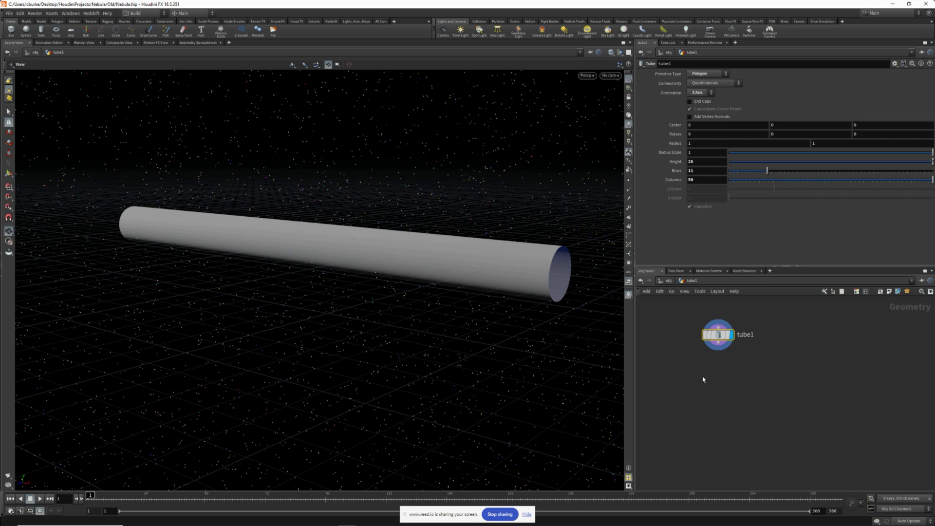
{"action": "key", "text": "Tab"}
{"action": "type", "text": "scat"}
{"action": "key", "text": "Return"}
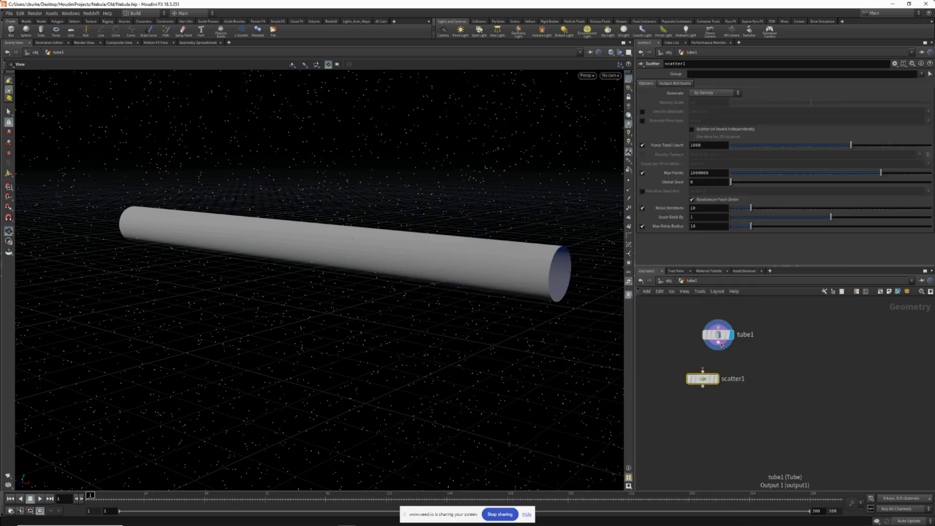
{"action": "left_click", "coordinate": [718, 371]}
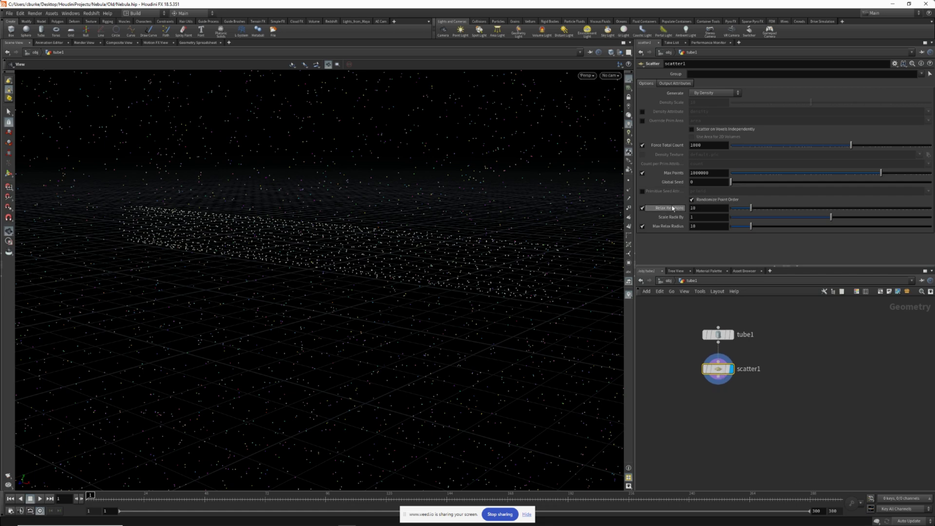
- On the Scatter node, disable Relax Iterations, Randomize Point Order and Max Points, and set Force Total Count to 4000000
{"action": "left_click", "coordinate": [642, 208]}
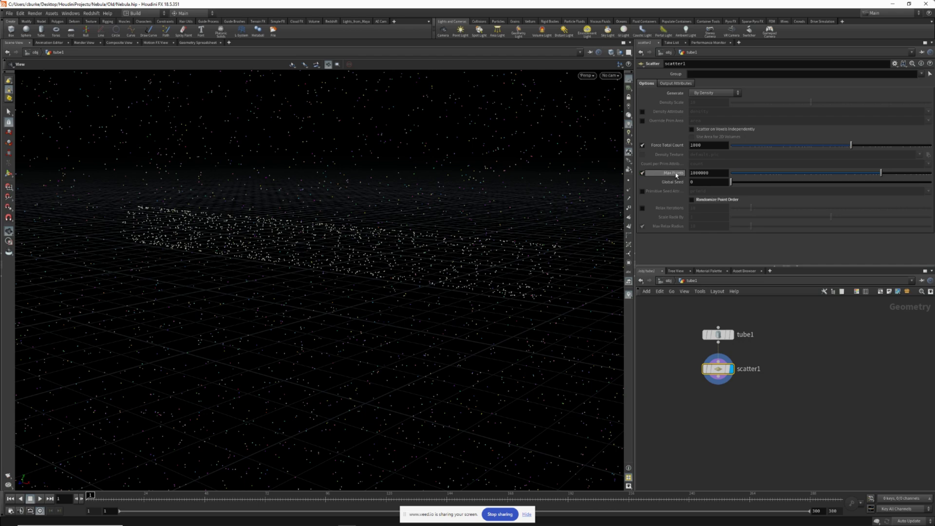
{"action": "left_click", "coordinate": [643, 173]}
{"action": "left_click", "coordinate": [692, 145]}
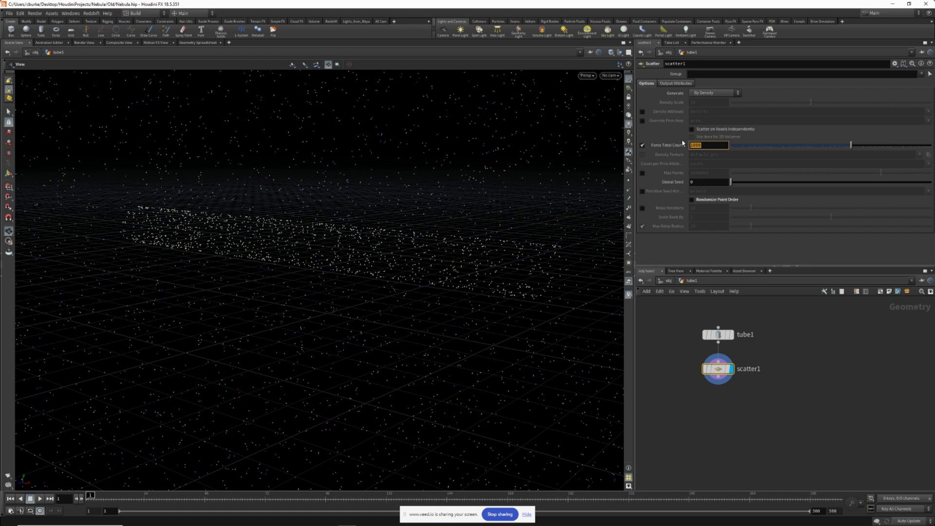
{"action": "type", "text": "4000000"}
{"action": "key", "text": "Return"}
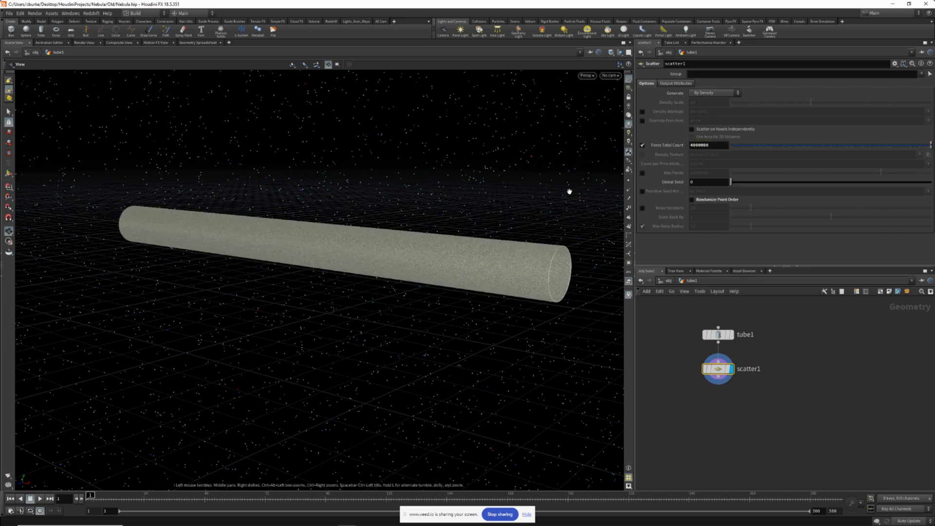
{"action": "left_click_drag", "start_coordinate": [490, 251], "coordinate": [484, 253]}
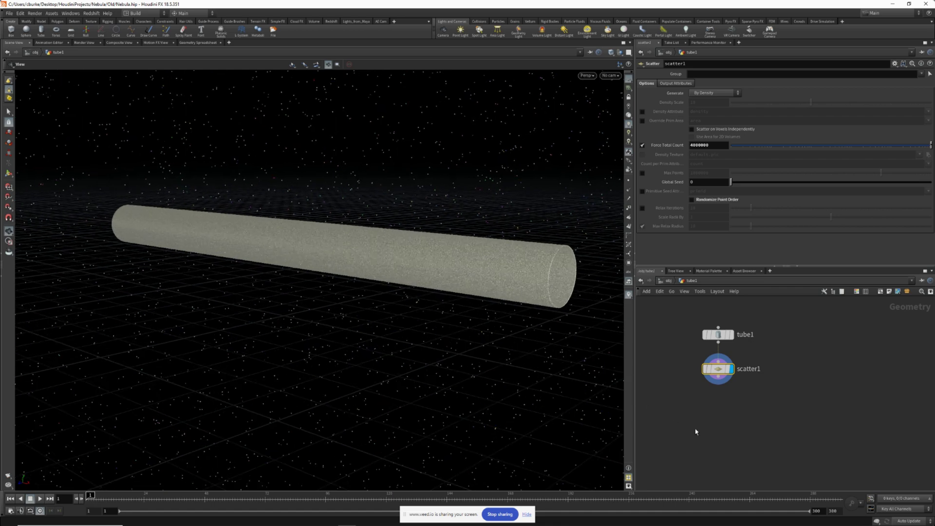
- Add a Point VOP below the Scatter node, wired to its output
{"action": "key", "text": "Tab"}
{"action": "type", "text": "point vop"}
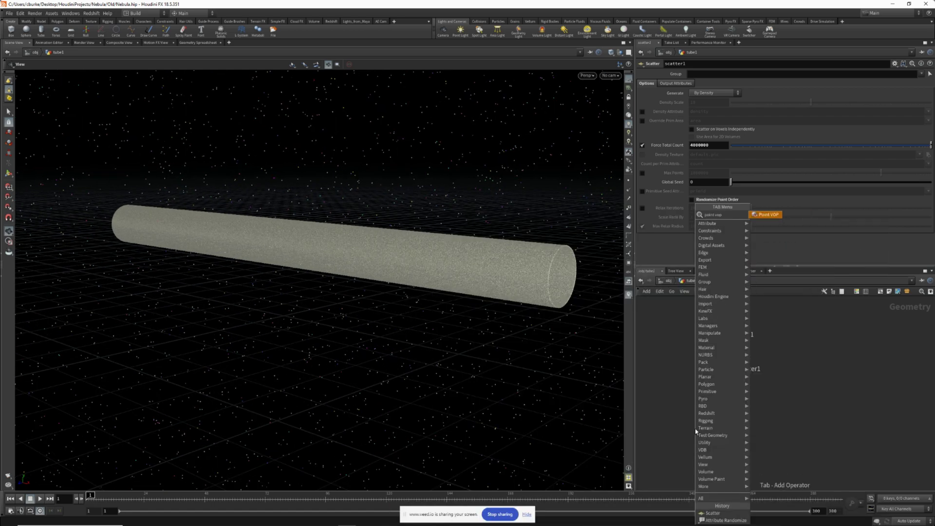
{"action": "key", "text": "Return"}
{"action": "left_click", "coordinate": [696, 428]}
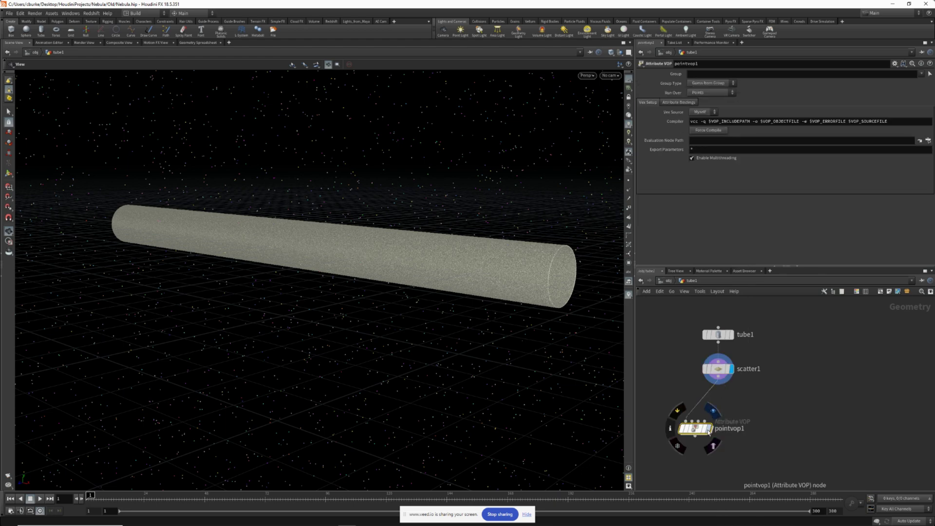
{"action": "left_click_drag", "start_coordinate": [708, 431], "coordinate": [675, 360]}
- Inside the Point VOP, place an Add node and an Anti-Aliased Flow Noise node between the globals and the output
{"action": "double_click", "coordinate": [724, 398]}
{"action": "left_click", "coordinate": [751, 335]}
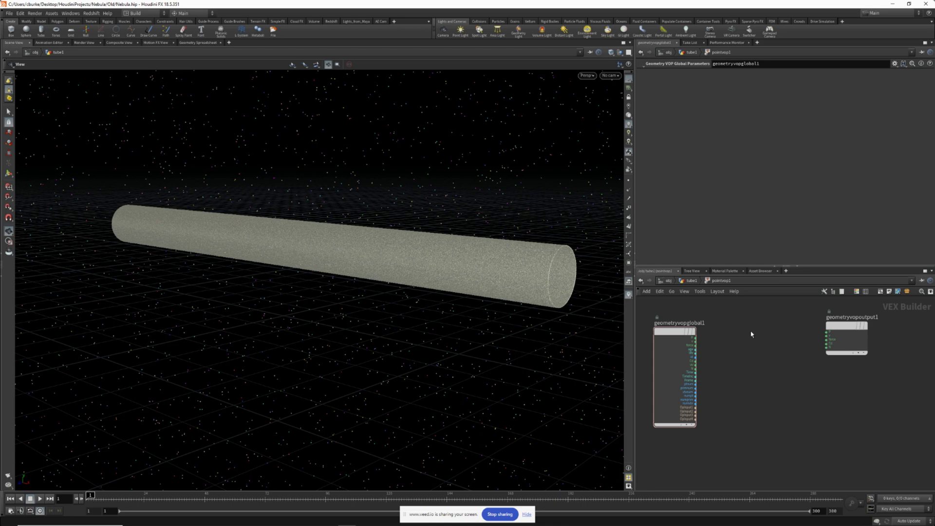
{"action": "key", "text": "Tab"}
{"action": "type", "text": "add"}
{"action": "key", "text": "Return"}
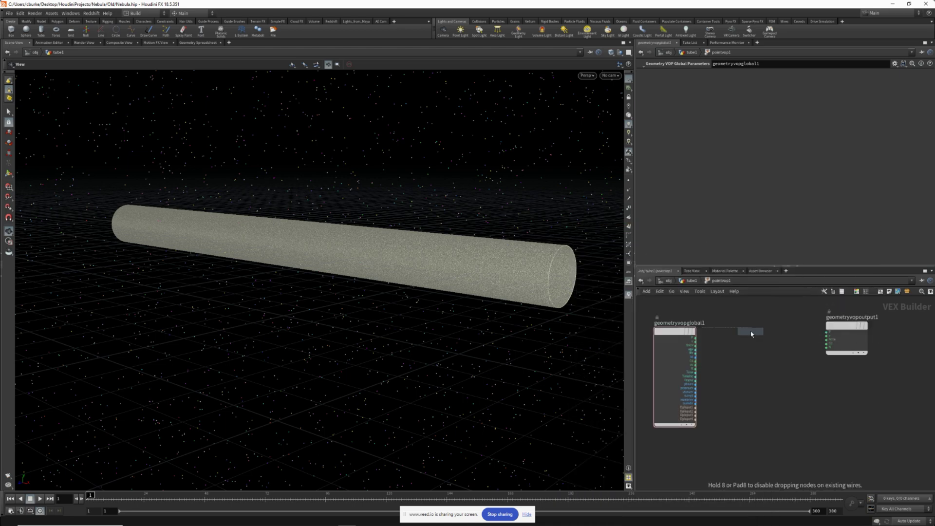
{"action": "left_click", "coordinate": [752, 335]}
{"action": "key", "text": "Tab"}
{"action": "type", "text": "aa flo"}
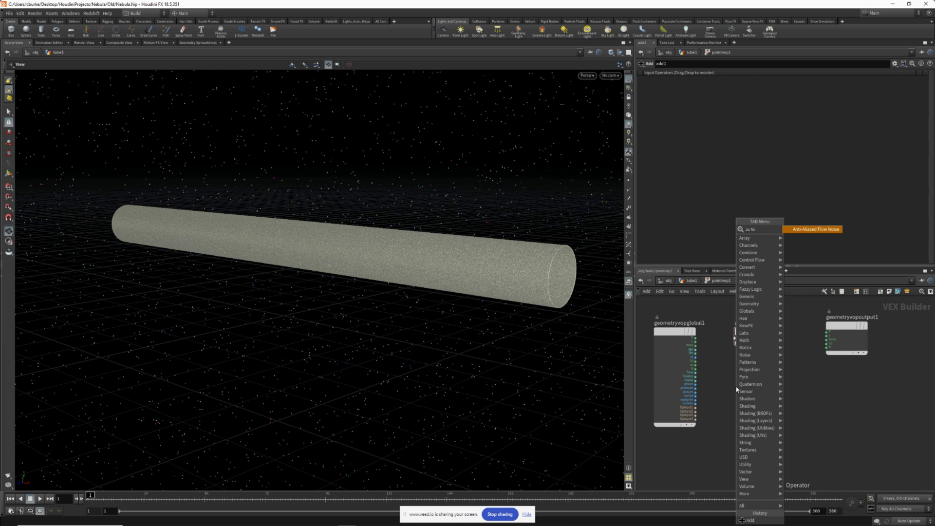
{"action": "key", "text": "Return"}
{"action": "left_click", "coordinate": [757, 362]}
{"action": "mouse_move", "coordinate": [751, 364]}
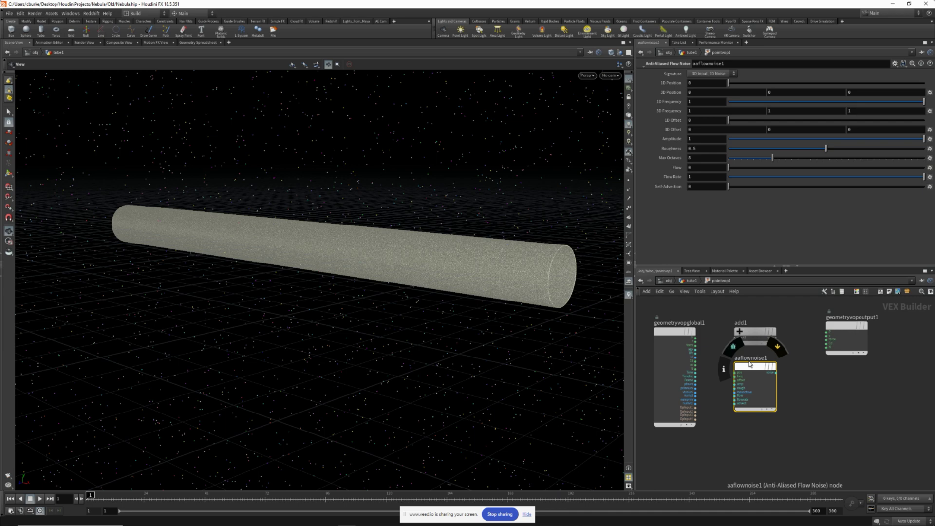
- Wire global P into the Add node and the noise position, the noise into the Add node, and the sum into output P
{"action": "scroll", "coordinate": [711, 360], "scroll_direction": "up", "scroll_amount": 2}
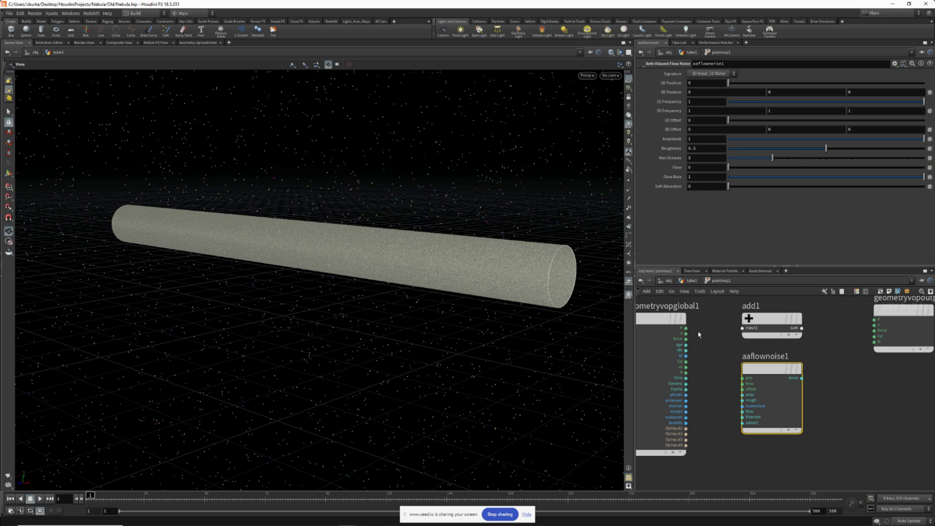
{"action": "left_click_drag", "start_coordinate": [687, 330], "coordinate": [742, 328]}
{"action": "left_click_drag", "start_coordinate": [686, 328], "coordinate": [743, 334]}
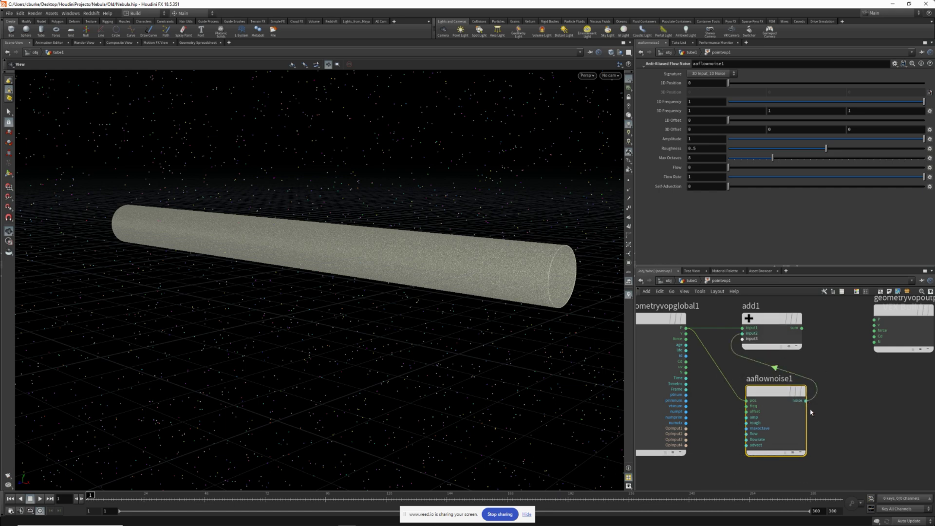
{"action": "left_click", "coordinate": [802, 328]}
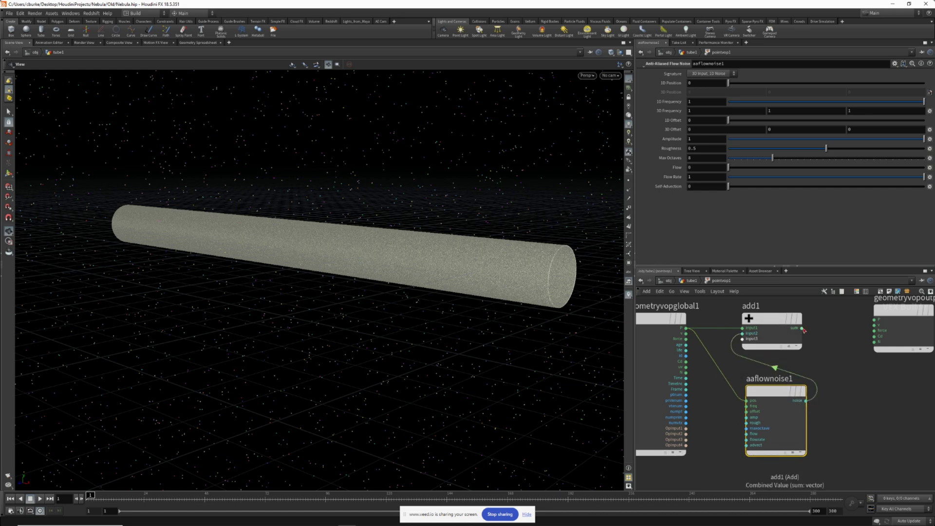
{"action": "left_click", "coordinate": [848, 340]}
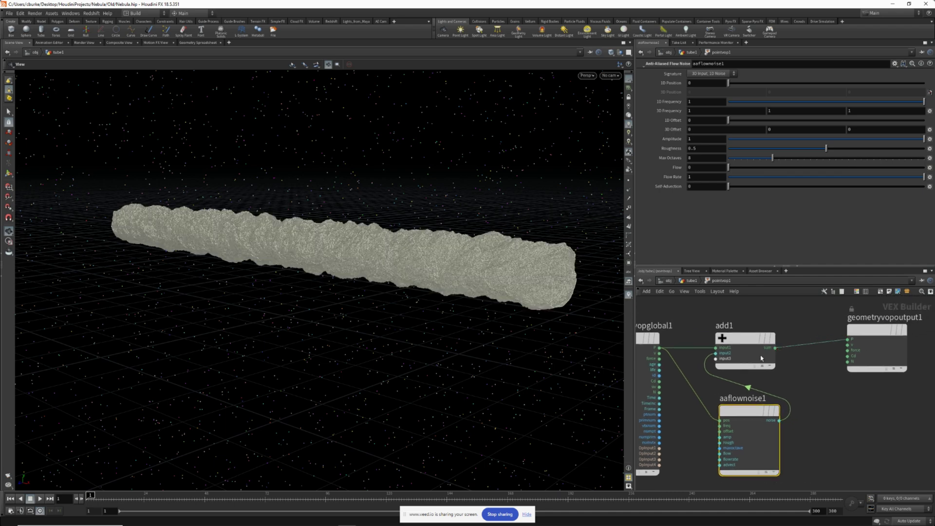
- Create input parameters for the flow noise node and return to the tube's geometry network
{"action": "right_click", "coordinate": [749, 412]}
{"action": "mouse_move", "coordinate": [767, 432]}
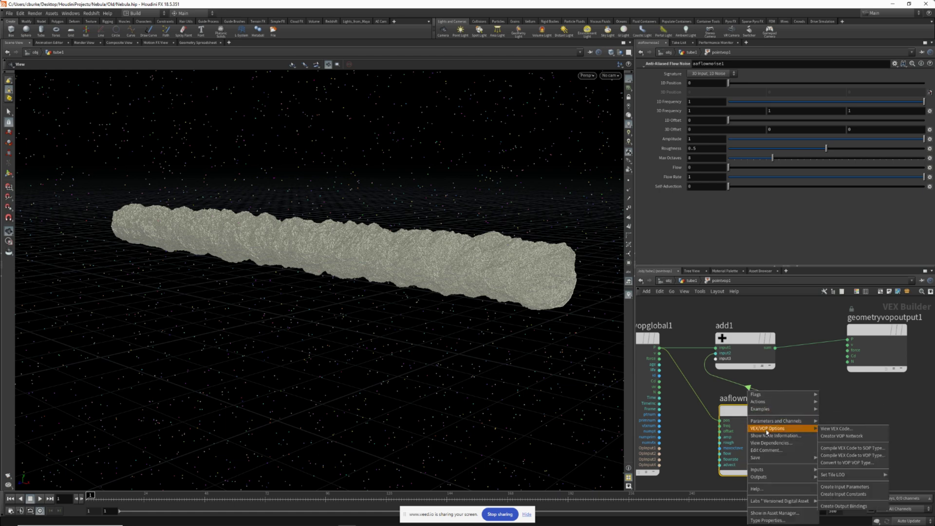
{"action": "left_click", "coordinate": [846, 487]}
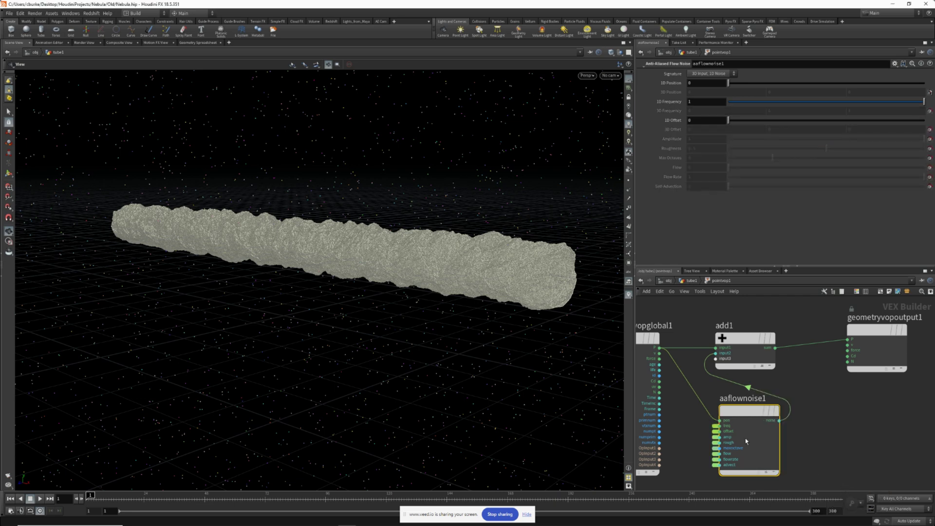
{"action": "left_click", "coordinate": [692, 281]}
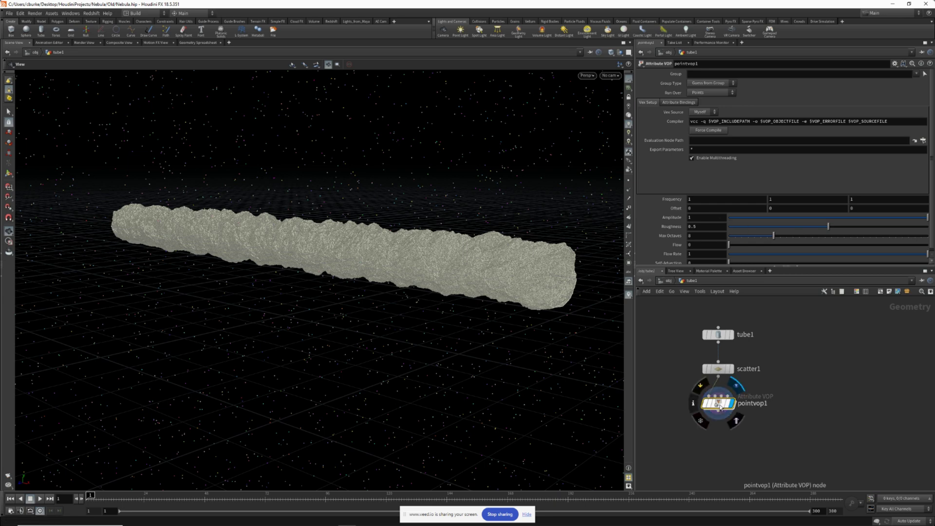
- Reopen the Point VOP, set the flow noise signature to 3D Input, 3D Noise, and go back up to the geometry network
{"action": "double_click", "coordinate": [720, 404]}
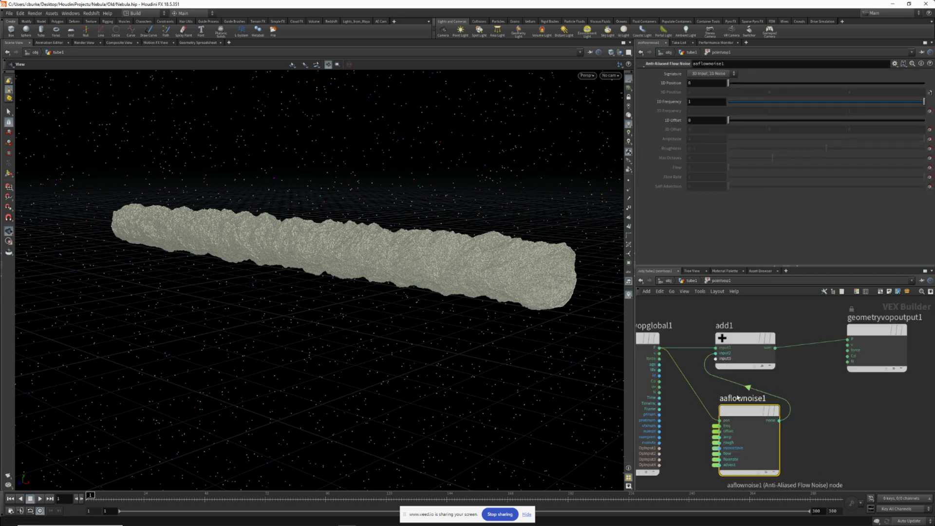
{"action": "left_click", "coordinate": [701, 74]}
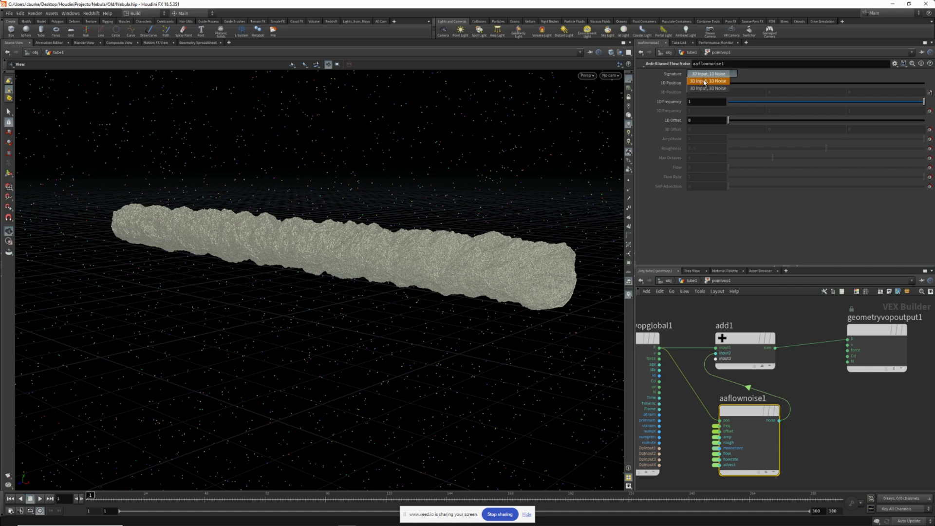
{"action": "left_click", "coordinate": [699, 88]}
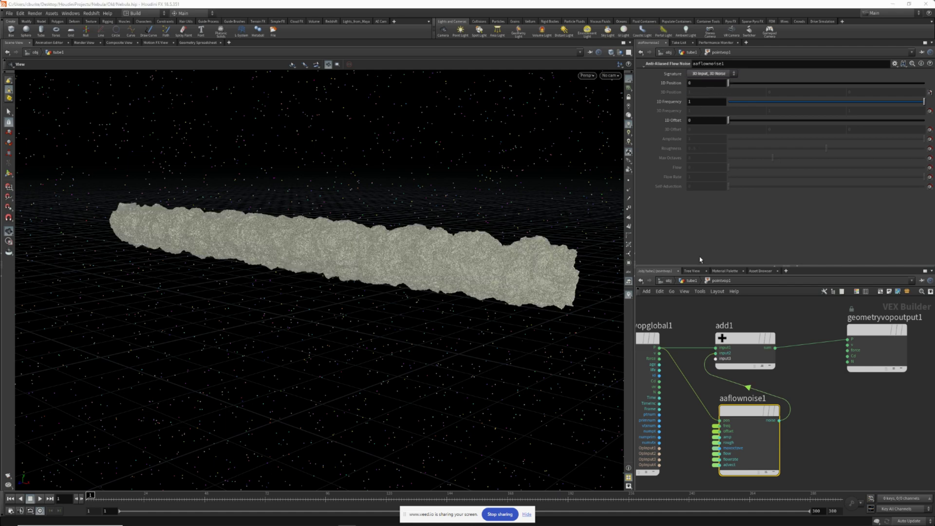
{"action": "key", "text": "u"}
- Set the Point VOP's noise frequency to 0.5, 2 and 0.5
{"action": "mouse_move", "coordinate": [716, 402]}
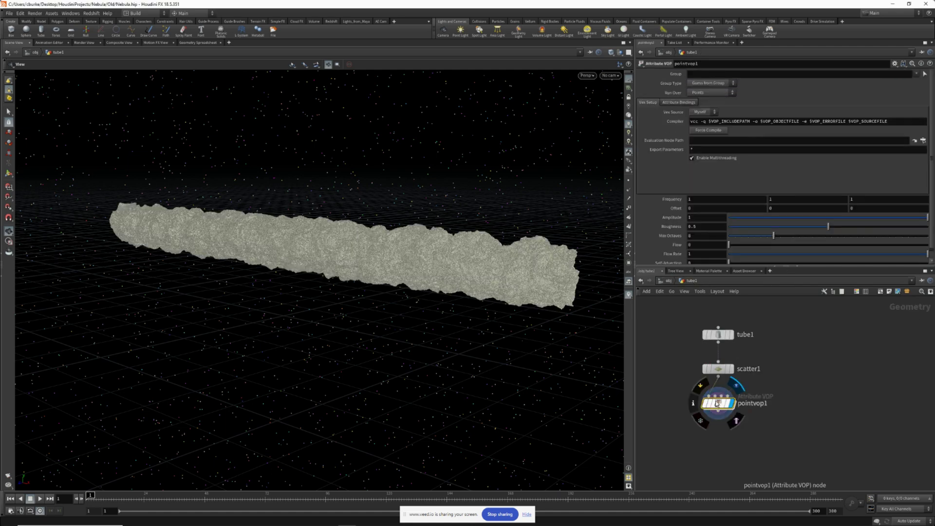
{"action": "left_click_drag", "start_coordinate": [716, 403], "coordinate": [716, 408]}
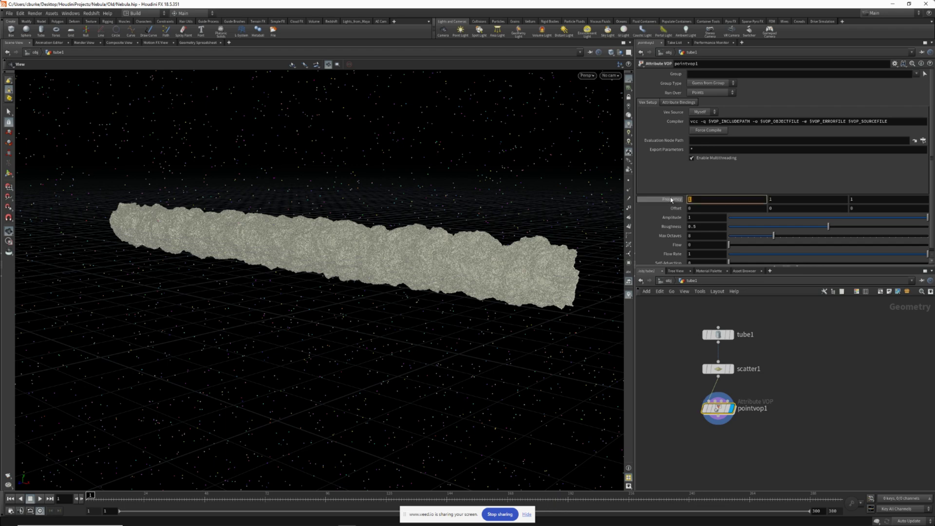
{"action": "left_click_drag", "start_coordinate": [782, 198], "coordinate": [739, 198]}
{"action": "type", "text": "2"}
{"action": "key", "text": "Return"}
{"action": "key", "text": "Tab"}
{"action": "type", "text": "0.5"}
{"action": "key", "text": "Return"}
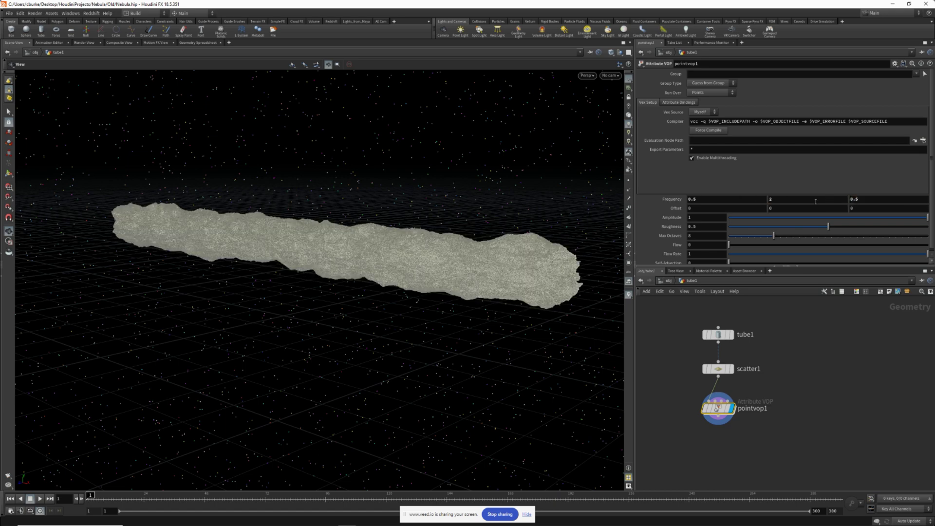
{"action": "left_click_drag", "start_coordinate": [522, 229], "coordinate": [374, 257]}
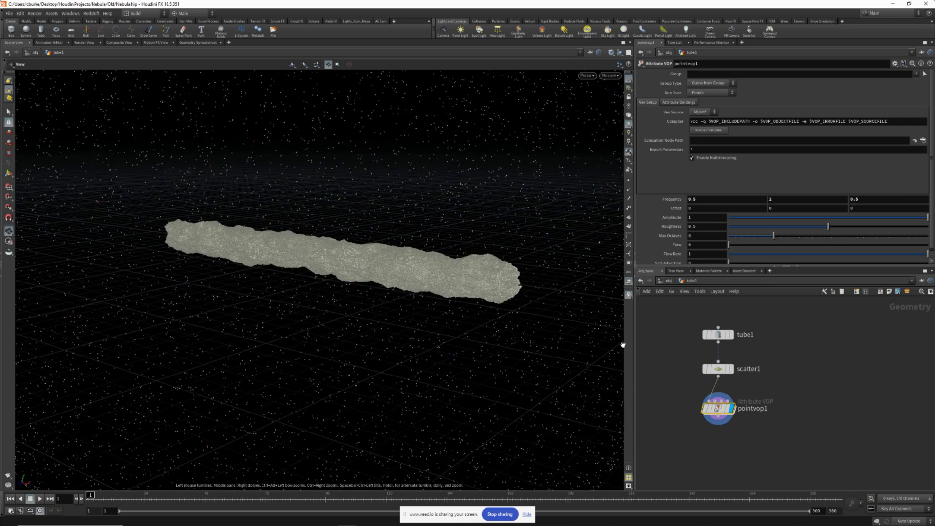
- Return to the object level, create a camera from the current view and lock the camera to the view
{"action": "left_click", "coordinate": [668, 282]}
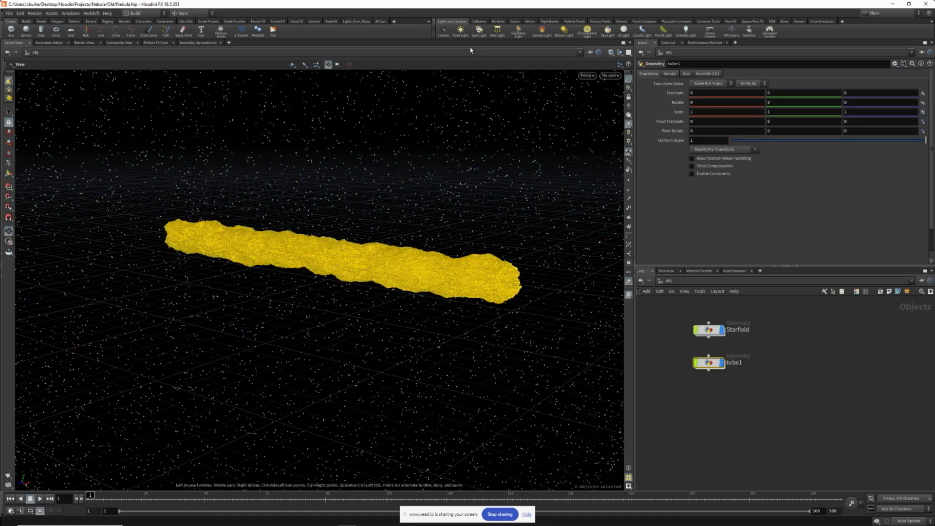
{"action": "left_click", "coordinate": [443, 33]}
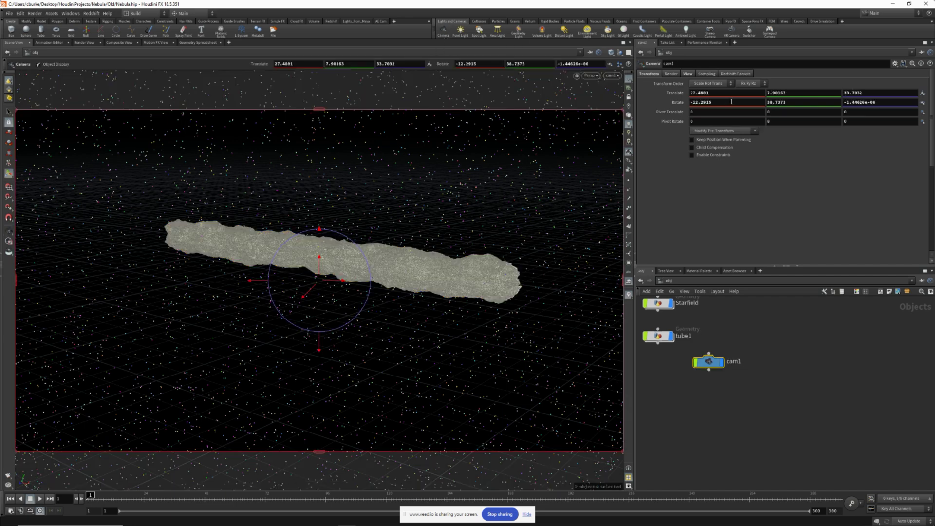
{"action": "left_click", "coordinate": [628, 98]}
- Set the camera's X rotation to 0
{"action": "double_click", "coordinate": [725, 103]}
{"action": "type", "text": "0"}
{"action": "key", "text": "Return"}
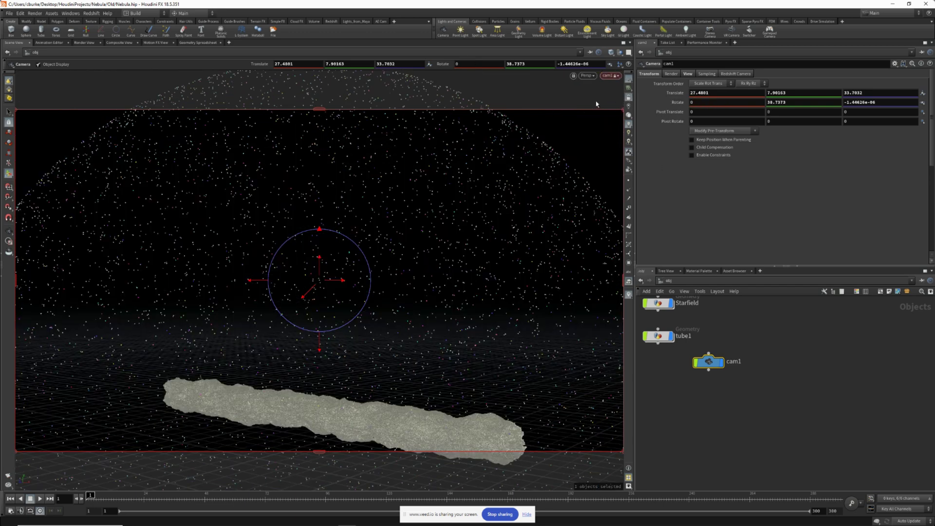
- Set the camera's Y and Z rotation and its X translation to 0
{"action": "key", "text": "Tab"}
{"action": "type", "text": "0"}
{"action": "key", "text": "Return"}
{"action": "key", "text": "Tab"}
{"action": "type", "text": "0"}
{"action": "key", "text": "Return"}
{"action": "double_click", "coordinate": [704, 92]}
{"action": "type", "text": "0"}
{"action": "key", "text": "Return"}
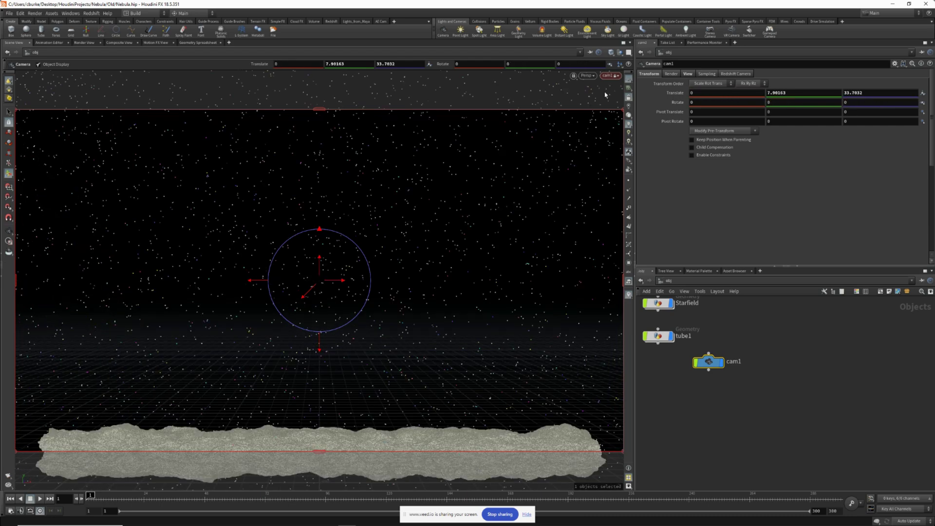
- Move the camera through the locked view until it looks lengthwise through the inside of the tube
{"action": "left_click_drag", "start_coordinate": [432, 301], "coordinate": [294, 267], "text": "alt"}
{"action": "middle_click_drag", "start_coordinate": [295, 267], "coordinate": [422, 129], "text": "alt"}
{"action": "right_click_drag", "start_coordinate": [422, 130], "coordinate": [592, 247], "text": "alt"}
{"action": "left_click_drag", "start_coordinate": [403, 258], "coordinate": [385, 248], "text": "alt"}
{"action": "middle_click_drag", "start_coordinate": [385, 249], "coordinate": [384, 340], "text": "alt"}
{"action": "right_click_drag", "start_coordinate": [384, 340], "coordinate": [426, 310], "text": "alt"}
{"action": "middle_click_drag", "start_coordinate": [425, 309], "coordinate": [388, 301], "text": "alt"}
{"action": "left_click_drag", "start_coordinate": [387, 301], "coordinate": [385, 294], "text": "alt"}
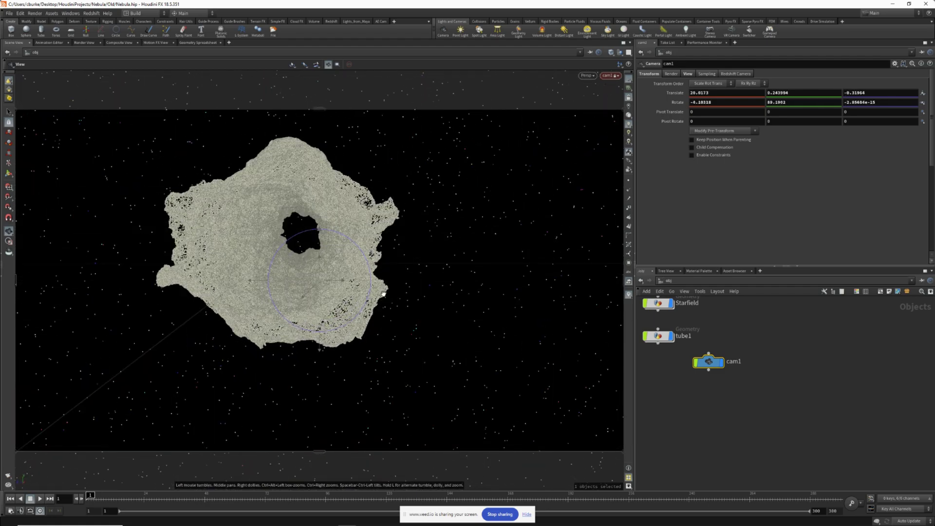
{"action": "middle_click_drag", "start_coordinate": [322, 271], "coordinate": [363, 338], "text": "alt"}
{"action": "right_click_drag", "start_coordinate": [363, 338], "coordinate": [428, 302], "text": "alt"}
- Set the camera's X translation to 0 and its rotation to 0, 90 and 0
{"action": "double_click", "coordinate": [721, 92]}
{"action": "type", "text": "0"}
{"action": "key", "text": "Return"}
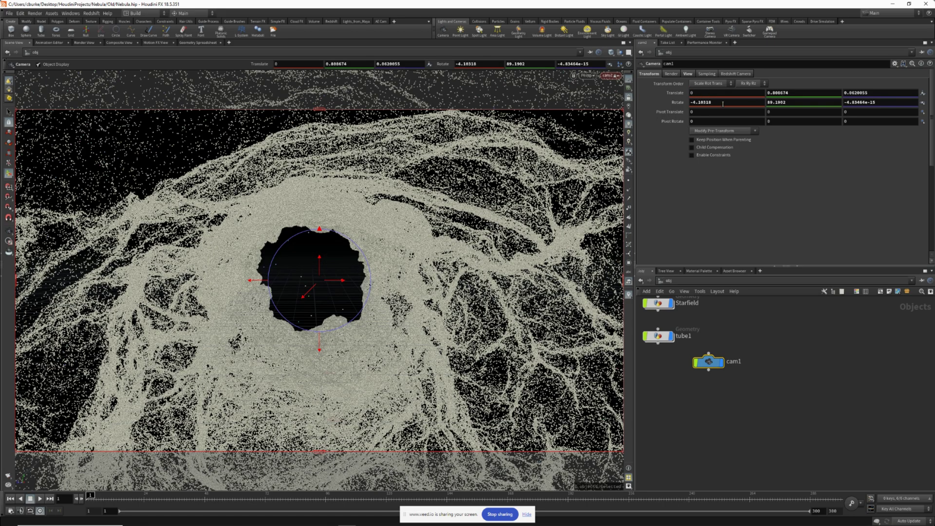
{"action": "double_click", "coordinate": [718, 101]}
{"action": "type", "text": "0"}
{"action": "key", "text": "Return"}
{"action": "double_click", "coordinate": [780, 101]}
{"action": "type", "text": "90"}
{"action": "key", "text": "Return"}
{"action": "double_click", "coordinate": [892, 102]}
{"action": "type", "text": "0"}
{"action": "key", "text": "Return"}
- Set the camera's Z and Y translation to 0
{"action": "double_click", "coordinate": [873, 92]}
{"action": "type", "text": "0"}
{"action": "key", "text": "Return"}
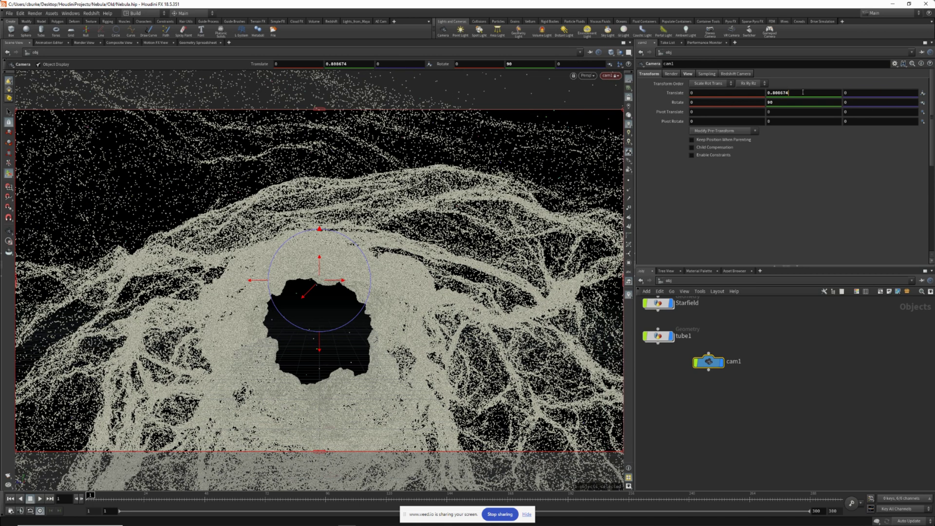
{"action": "double_click", "coordinate": [806, 93]}
{"action": "type", "text": "0"}
{"action": "key", "text": "Return"}
- Leave the camera view and move the camera along the X axis to about 11.1, near the end of the tube
{"action": "left_click", "coordinate": [631, 100]}
{"action": "left_click_drag", "start_coordinate": [495, 176], "coordinate": [477, 215], "text": "alt"}
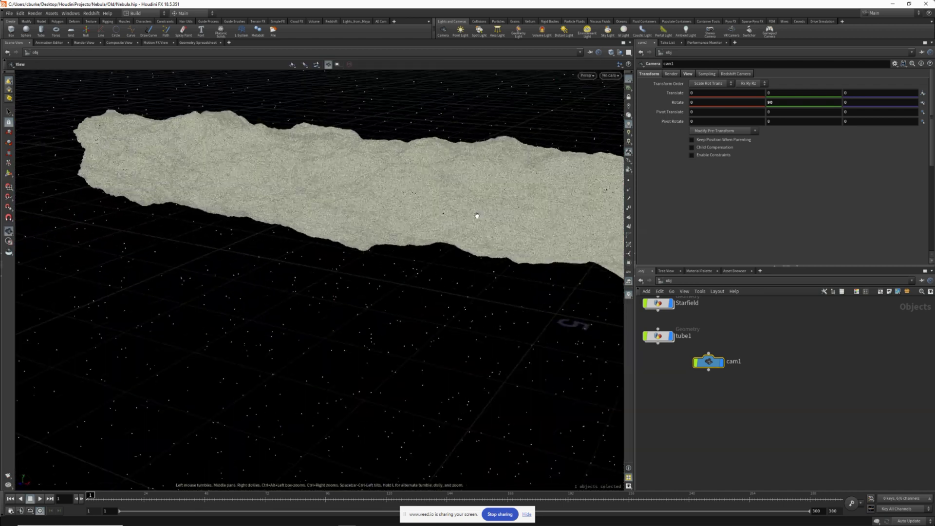
{"action": "middle_click_drag", "start_coordinate": [478, 216], "coordinate": [183, 223], "text": "alt"}
{"action": "left_click_drag", "start_coordinate": [183, 223], "coordinate": [267, 217], "text": "alt"}
{"action": "right_click_drag", "start_coordinate": [267, 217], "coordinate": [171, 250], "text": "alt"}
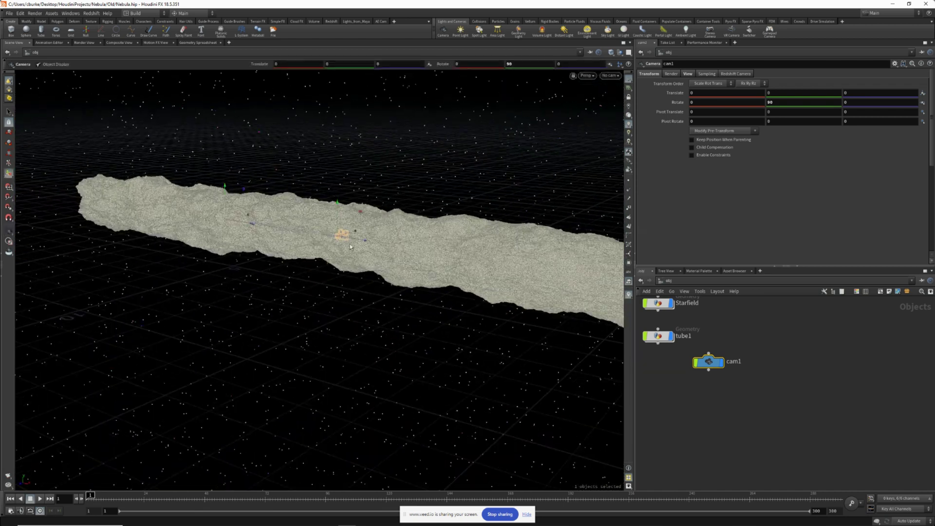
{"action": "middle_click_drag", "start_coordinate": [386, 259], "coordinate": [312, 261], "text": "alt"}
{"action": "right_click_drag", "start_coordinate": [311, 261], "coordinate": [248, 260], "text": "alt"}
{"action": "left_click_drag", "start_coordinate": [297, 251], "coordinate": [485, 280]}
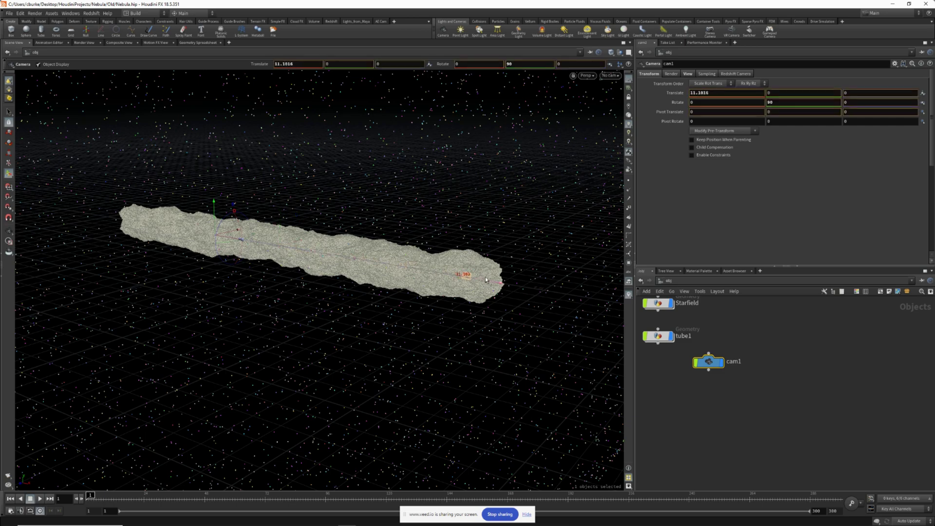
{"action": "right_click_drag", "start_coordinate": [515, 176], "coordinate": [550, 181], "text": "alt"}
{"action": "key", "text": "Return"}
- Look through cam1 and set its focal length to 35 mm
{"action": "left_click", "coordinate": [611, 76]}
{"action": "left_click", "coordinate": [641, 109]}
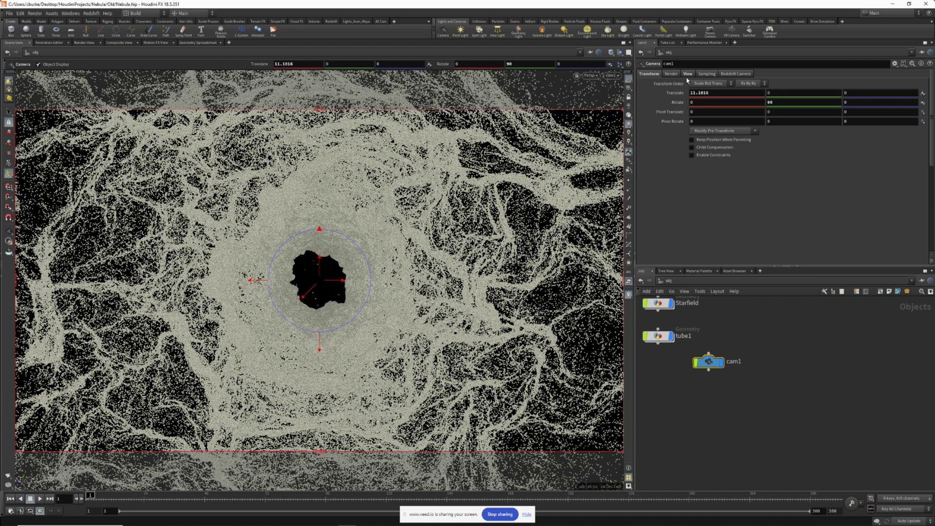
{"action": "left_click", "coordinate": [688, 74]}
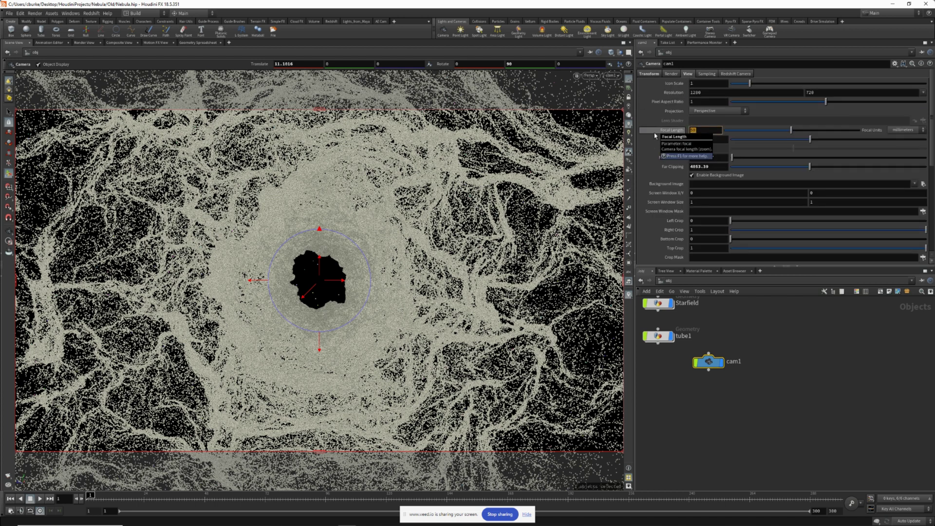
{"action": "key", "text": "Return"}
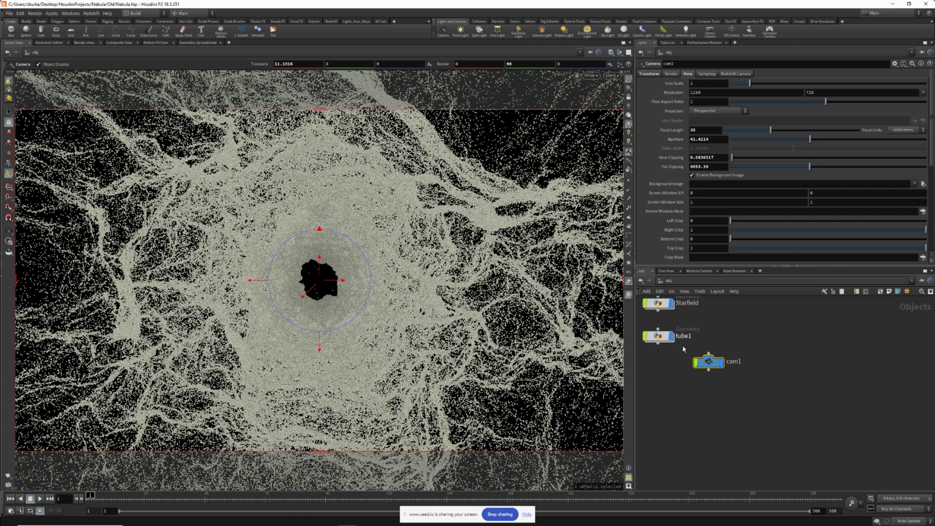
- Open the Starfield network and copy its pscale Attribute Randomize node, attribrandomize2
{"action": "middle_click_drag", "start_coordinate": [673, 406], "coordinate": [731, 422]}
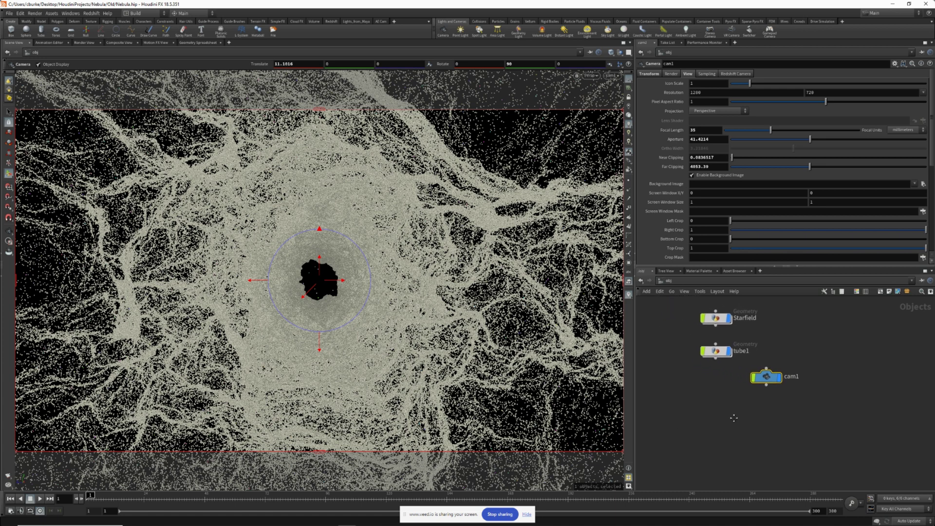
{"action": "double_click", "coordinate": [717, 353]}
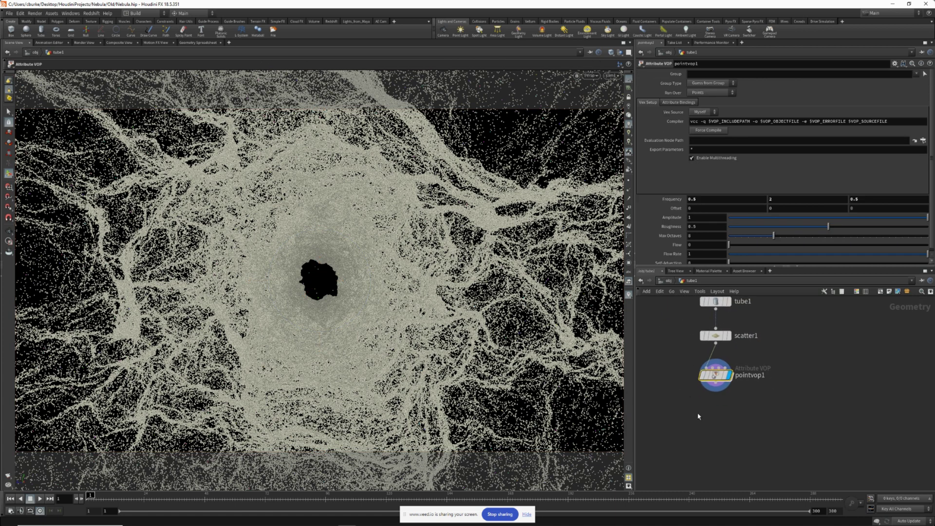
{"action": "left_click", "coordinate": [671, 284]}
{"action": "double_click", "coordinate": [715, 319]}
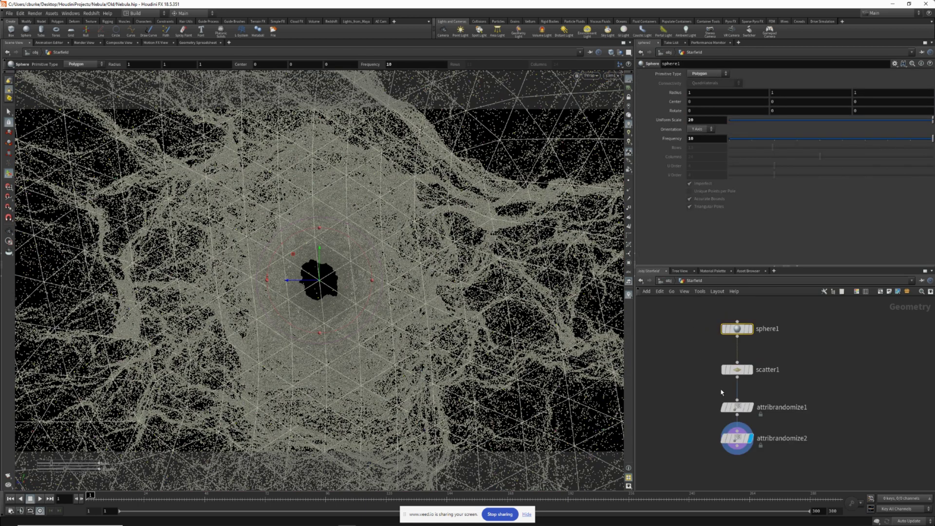
{"action": "left_click", "coordinate": [722, 410]}
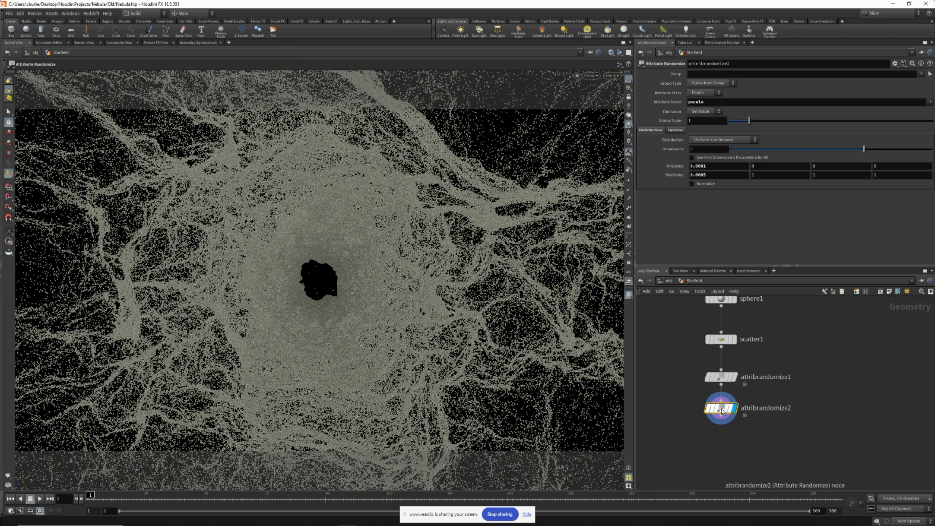
{"action": "key", "text": "ctrl+c"}
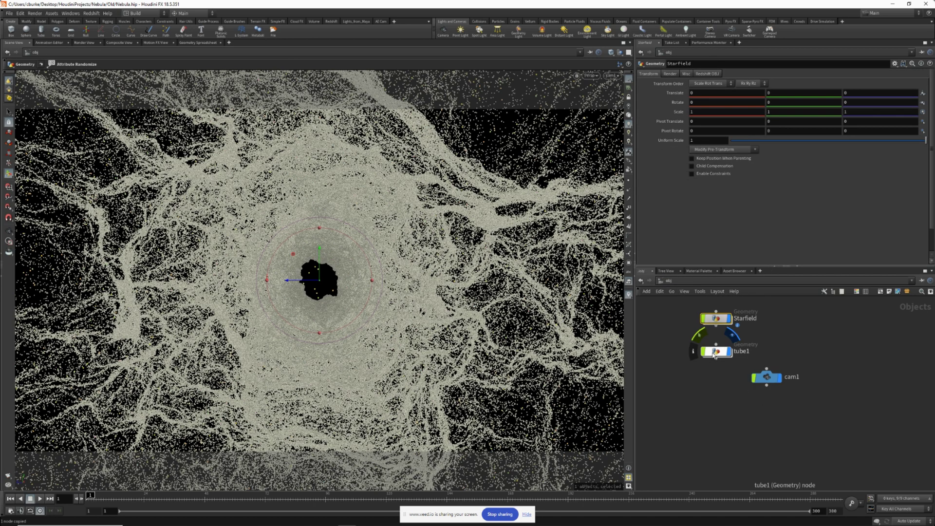
- Paste the pscale Attribute Randomize node into the tube1 network and wire it after pointvop1
{"action": "key", "text": "ctrl+v"}
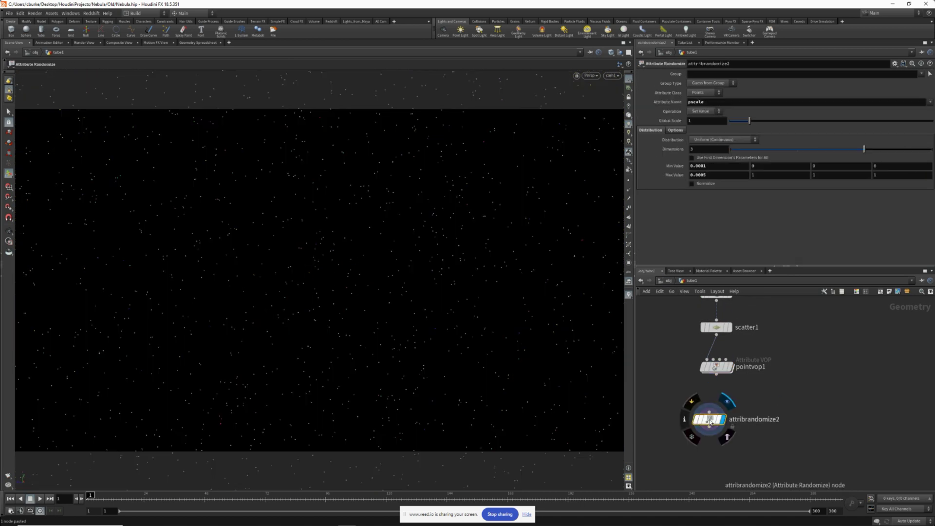
{"action": "left_click_drag", "start_coordinate": [716, 403], "coordinate": [726, 376]}
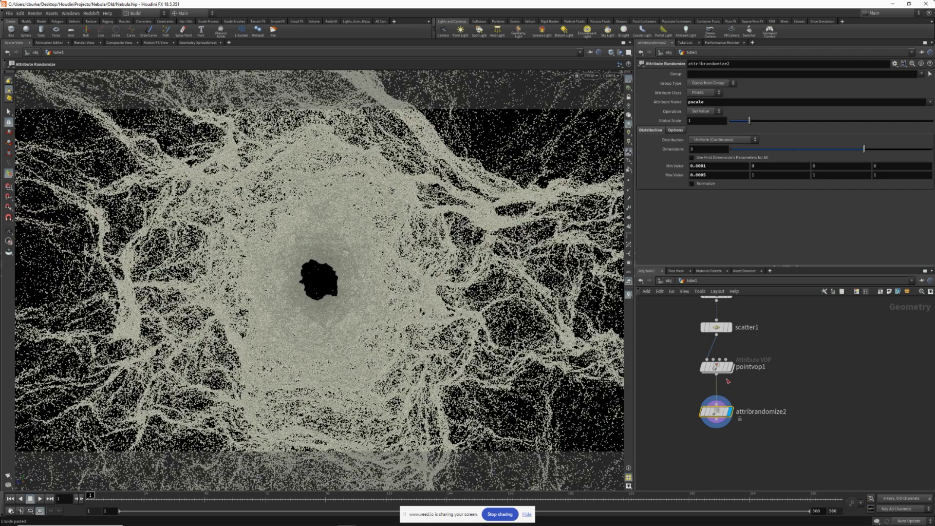
{"action": "left_click_drag", "start_coordinate": [720, 413], "coordinate": [720, 409]}
- Add a Transform node after attribrandomize2, connect it and make it the displayed node
{"action": "middle_click_drag", "start_coordinate": [683, 386], "coordinate": [684, 358]}
{"action": "key", "text": "Tab"}
{"action": "type", "text": "transfo"}
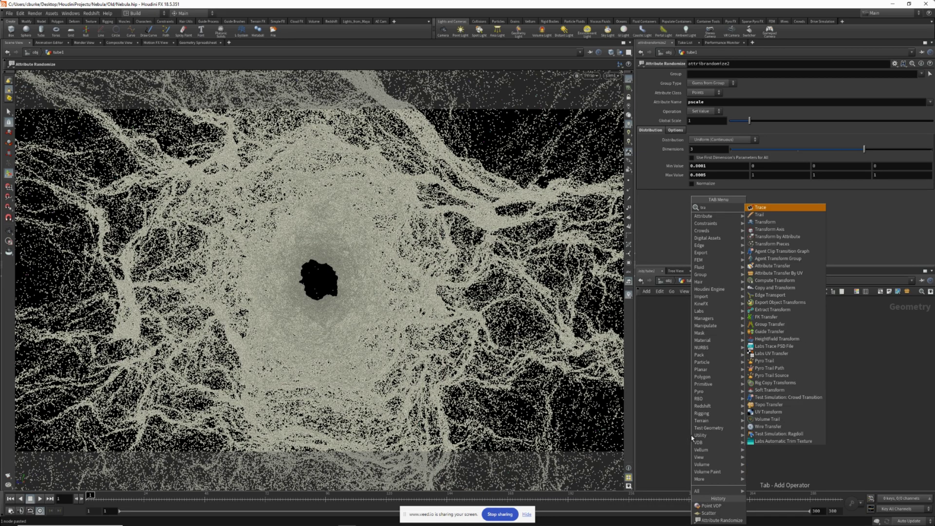
{"action": "key", "text": "Return"}
{"action": "left_click", "coordinate": [721, 424]}
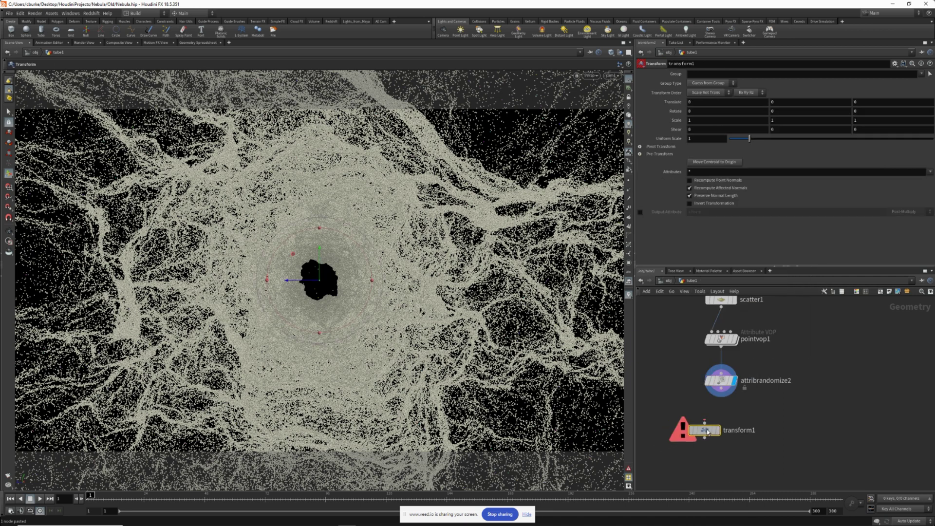
{"action": "left_click_drag", "start_coordinate": [721, 390], "coordinate": [723, 429]}
{"action": "key", "text": "r"}
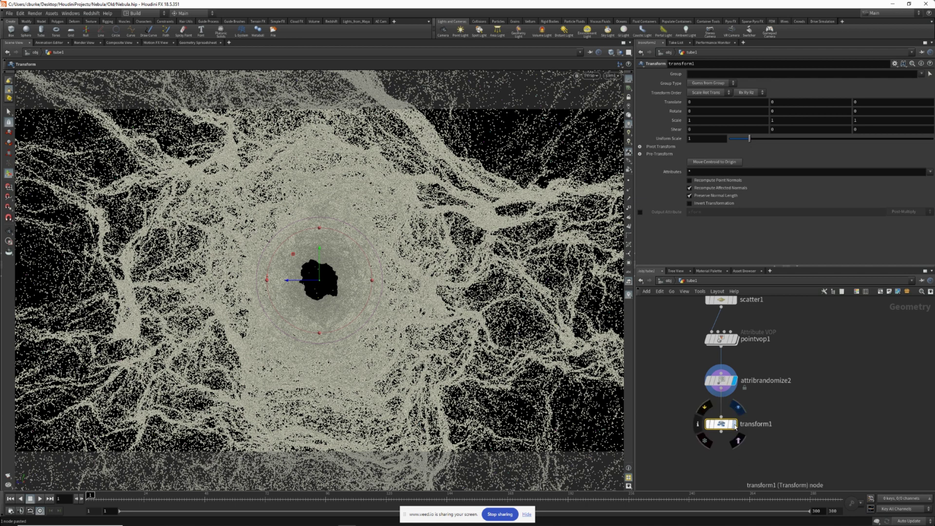
- Set the Transform node's X translation to the expression $F/100 and play the animation
{"action": "left_click", "coordinate": [695, 102]}
{"action": "type", "text": "$F"}
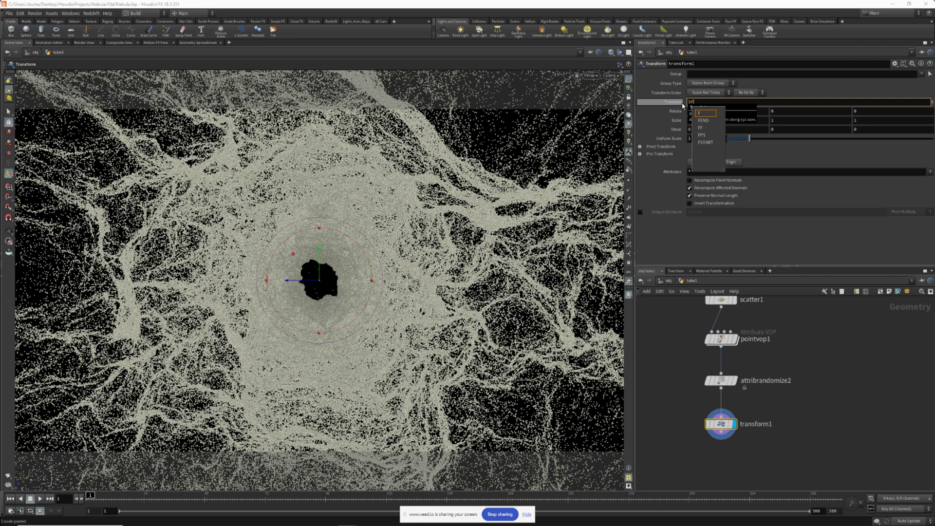
{"action": "type", "text": "/100"}
{"action": "key", "text": "Return"}
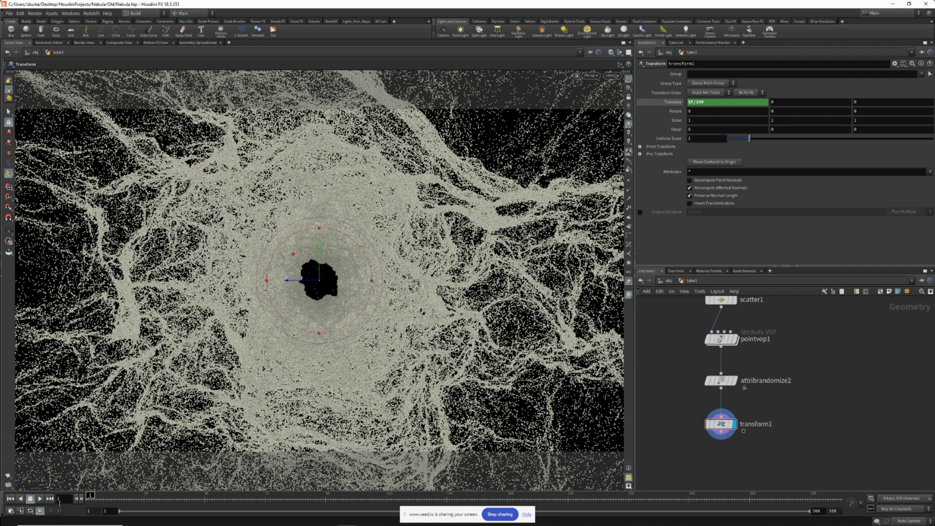
{"action": "left_click", "coordinate": [40, 499]}
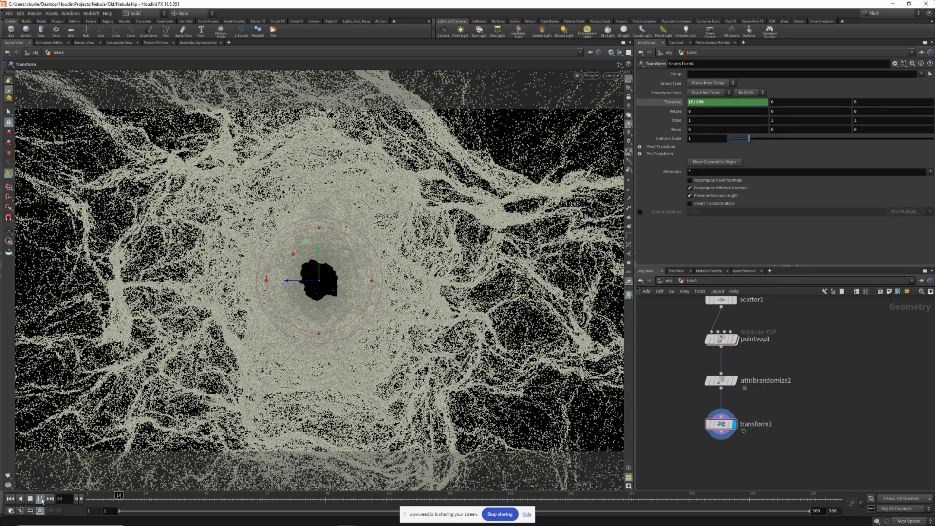
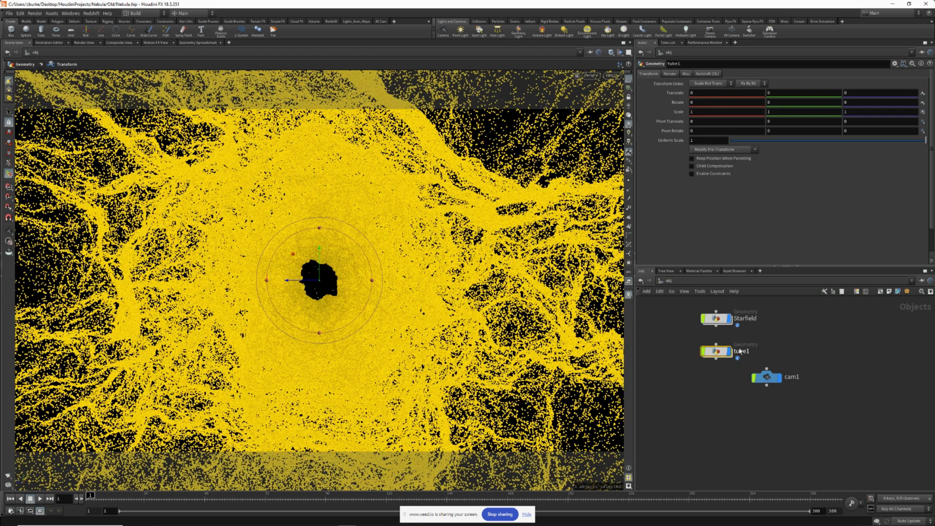
- Rename the tube1 object to Nebula and move the camera node away from the geometry nodes
{"action": "type", "text": "Nebula"}
{"action": "key", "text": "Return"}
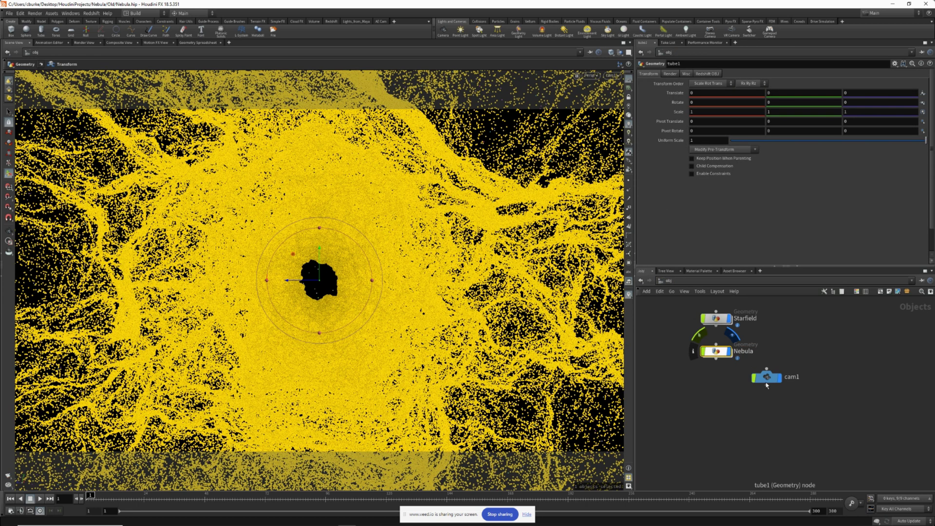
{"action": "left_click_drag", "start_coordinate": [769, 378], "coordinate": [866, 380]}
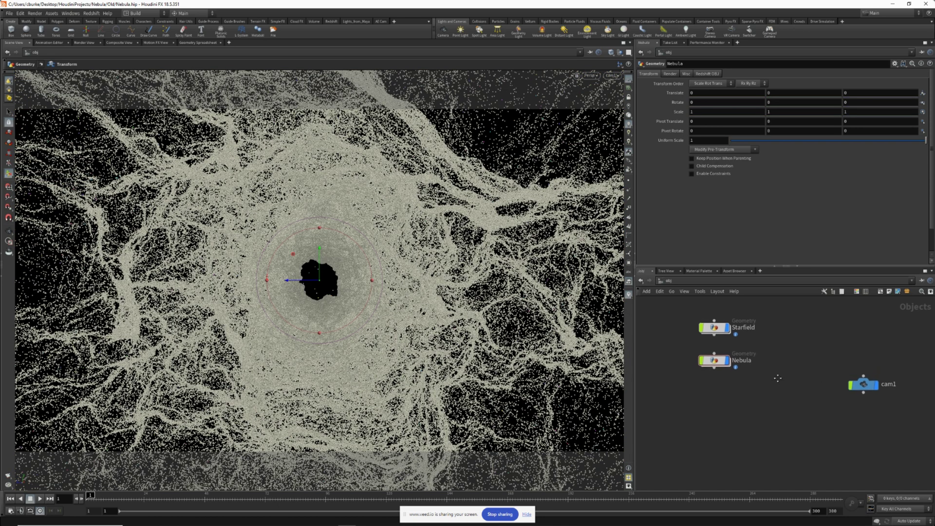
{"action": "double_click", "coordinate": [715, 363]}
{"action": "left_click_drag", "start_coordinate": [682, 329], "coordinate": [760, 400]}
{"action": "key", "text": "ctrl+c"}
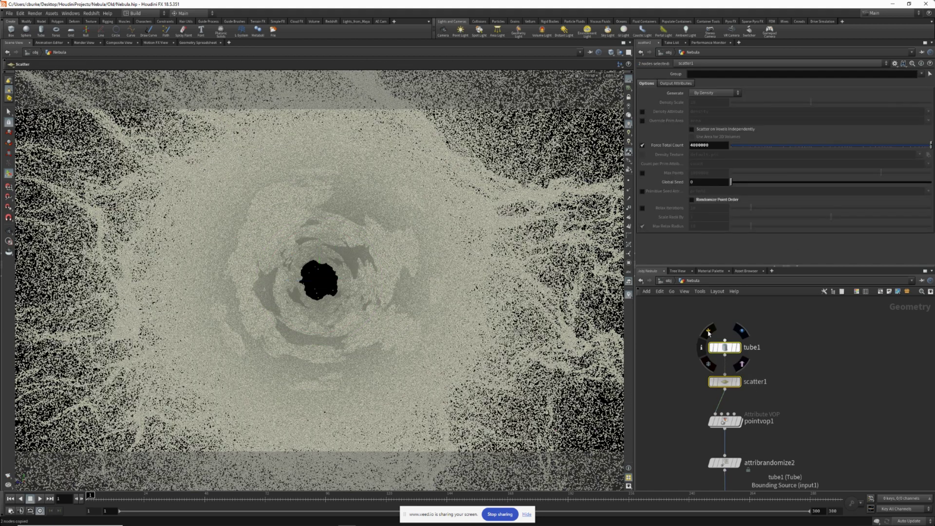
{"action": "key", "text": "u"}
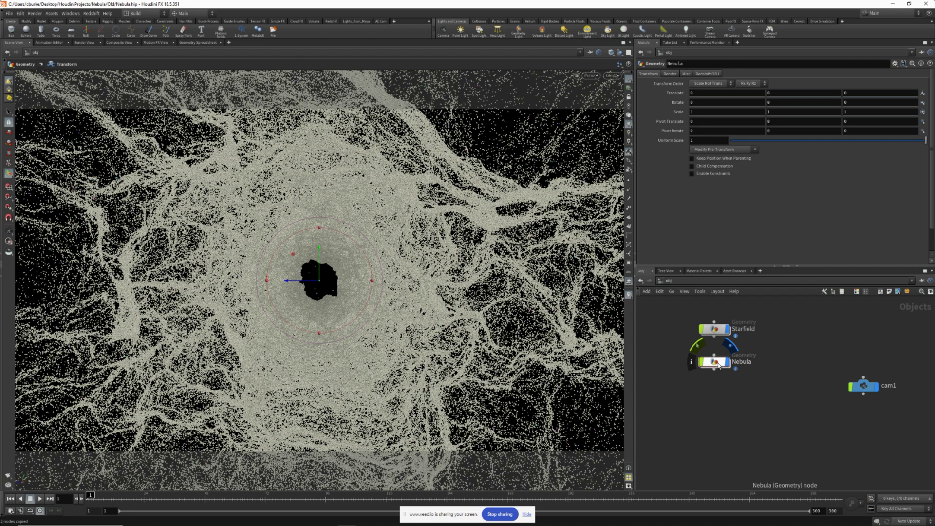
- Duplicate the Nebula object below the original and rename the copy Stars
{"action": "left_click_drag", "start_coordinate": [719, 366], "coordinate": [720, 394], "text": "alt"}
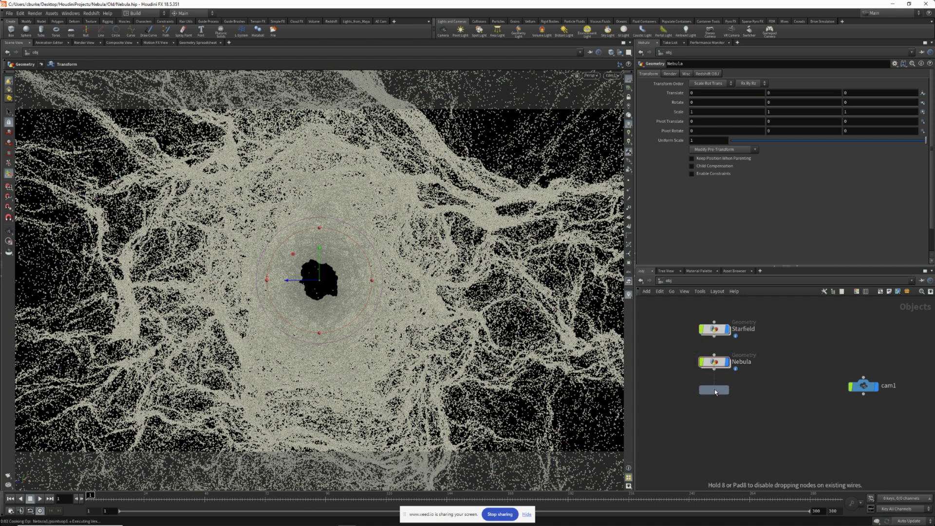
{"action": "left_click", "coordinate": [716, 393]}
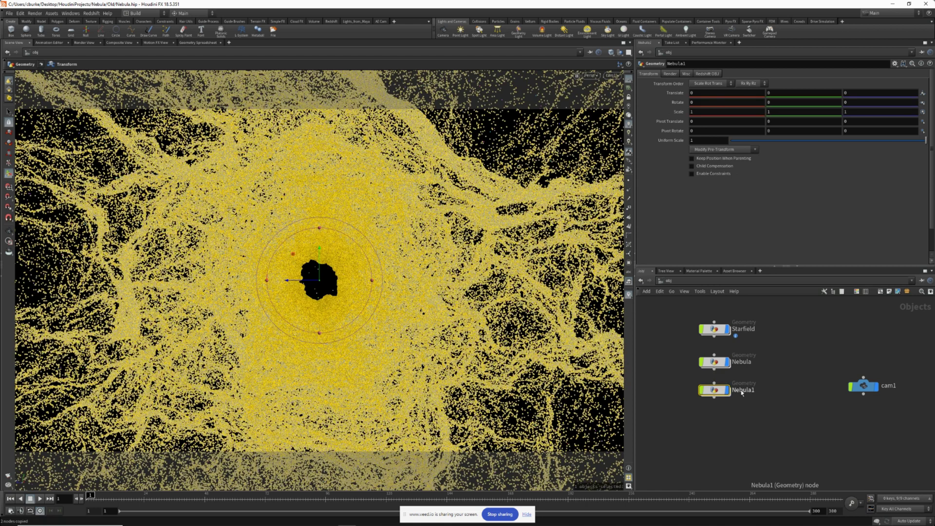
{"action": "double_click", "coordinate": [738, 390]}
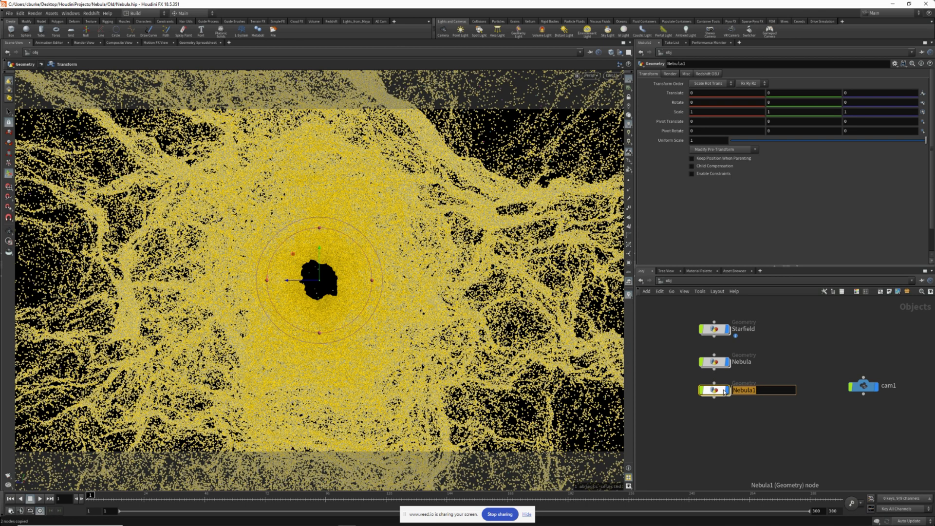
{"action": "type", "text": "Stars"}
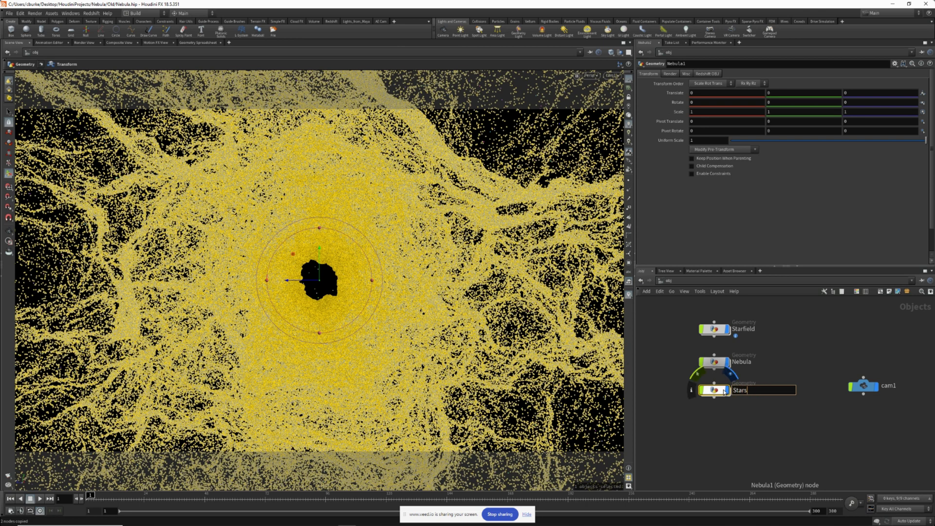
{"action": "key", "text": "Return"}
- Inside the Stars network, set the scatter1 node's Force Total Count to 500
{"action": "double_click", "coordinate": [716, 391]}
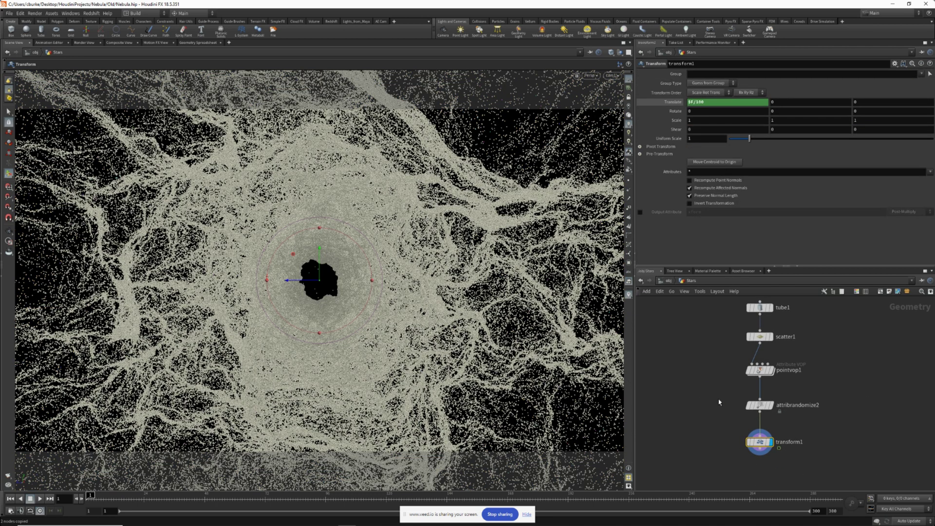
{"action": "left_click", "coordinate": [760, 336]}
{"action": "double_click", "coordinate": [711, 145]}
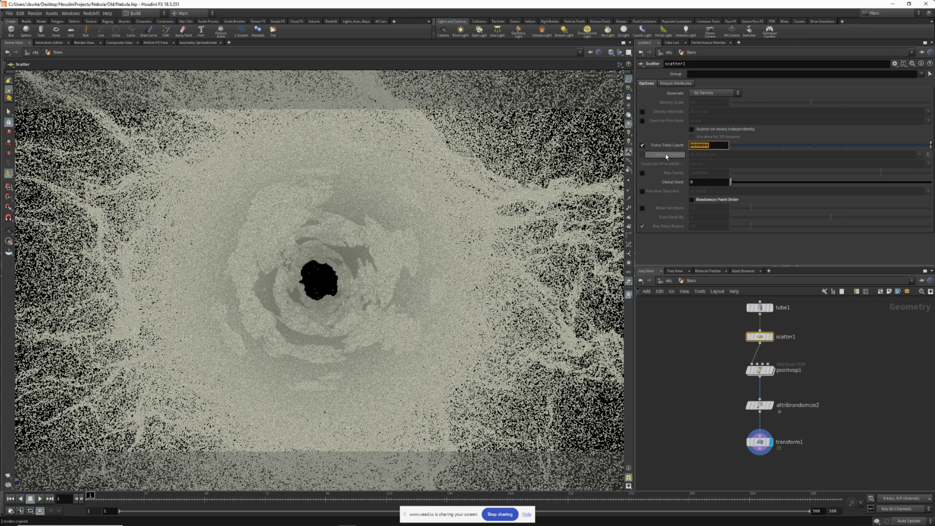
{"action": "type", "text": "500"}
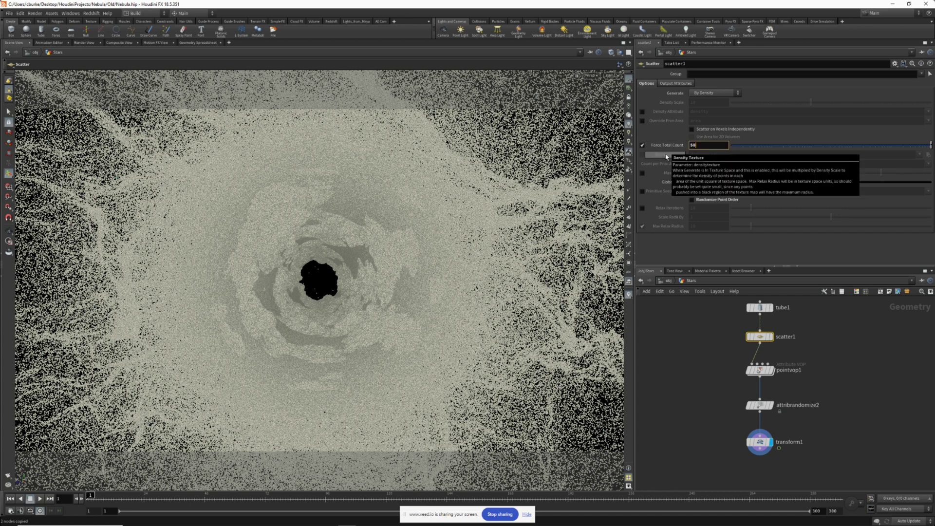
{"action": "key", "text": "Return"}
{"action": "middle_click_drag", "start_coordinate": [726, 363], "coordinate": [710, 349]}
- Set the Stars transform1 node's X translation to $F/75, preview the animation and return to the first frame
{"action": "mouse_move", "coordinate": [754, 428]}
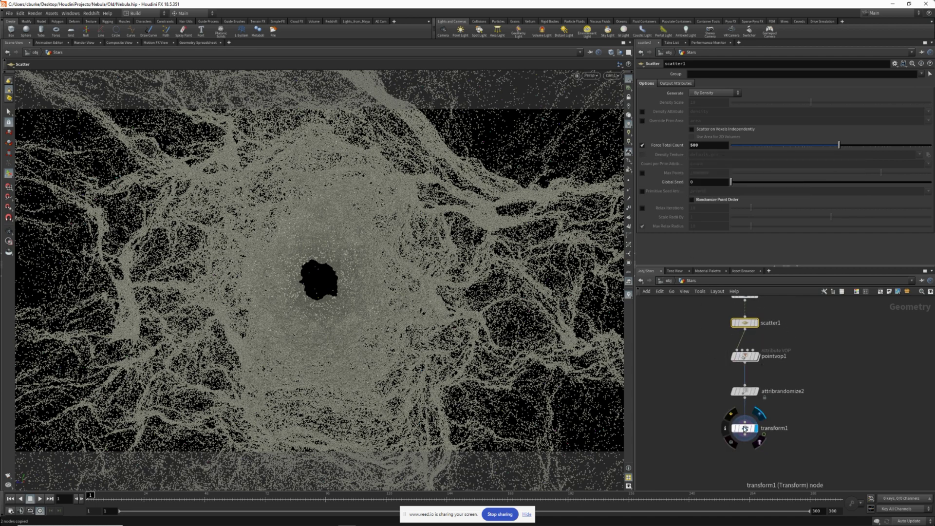
{"action": "left_click", "coordinate": [745, 429]}
{"action": "left_click", "coordinate": [709, 102]}
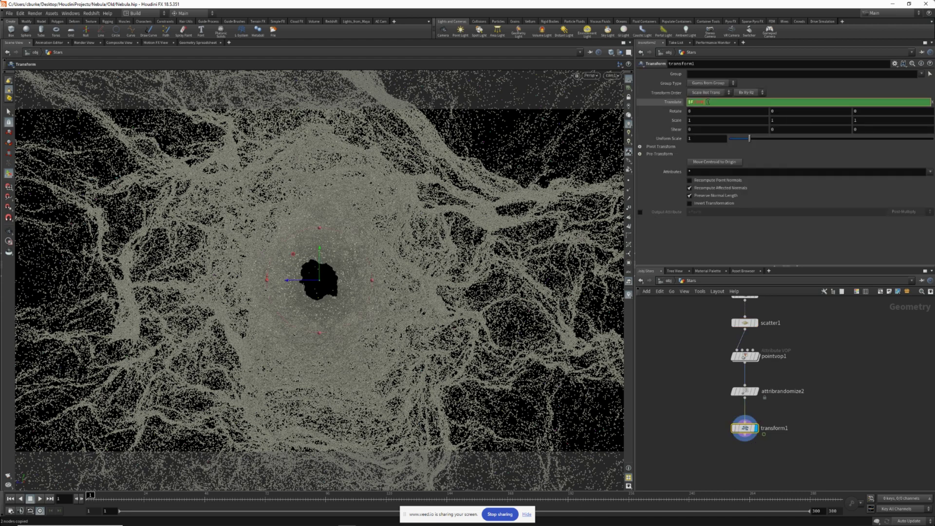
{"action": "key", "text": "Return"}
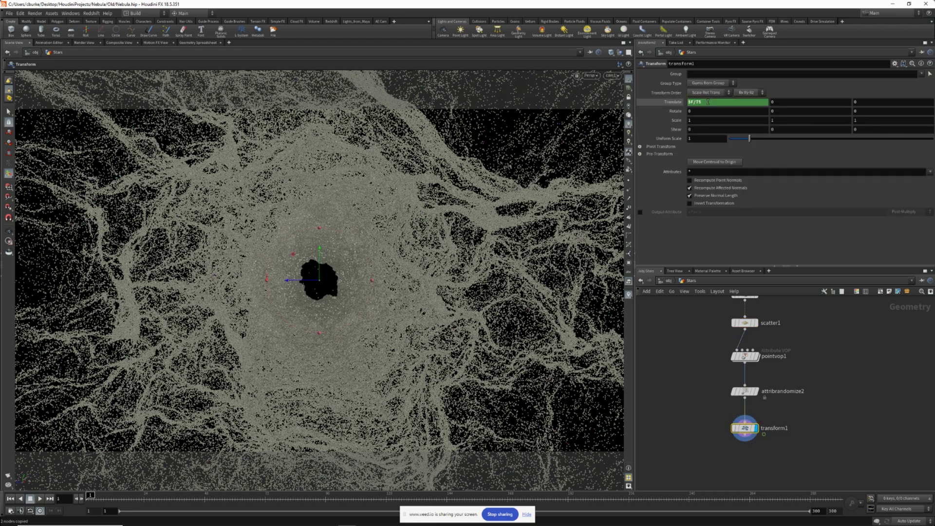
{"action": "left_click", "coordinate": [40, 498]}
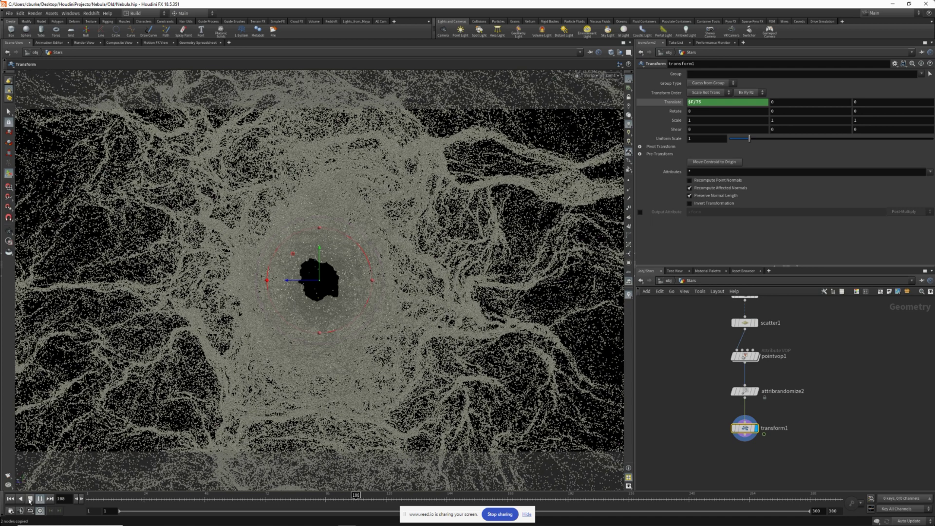
{"action": "left_click", "coordinate": [39, 500]}
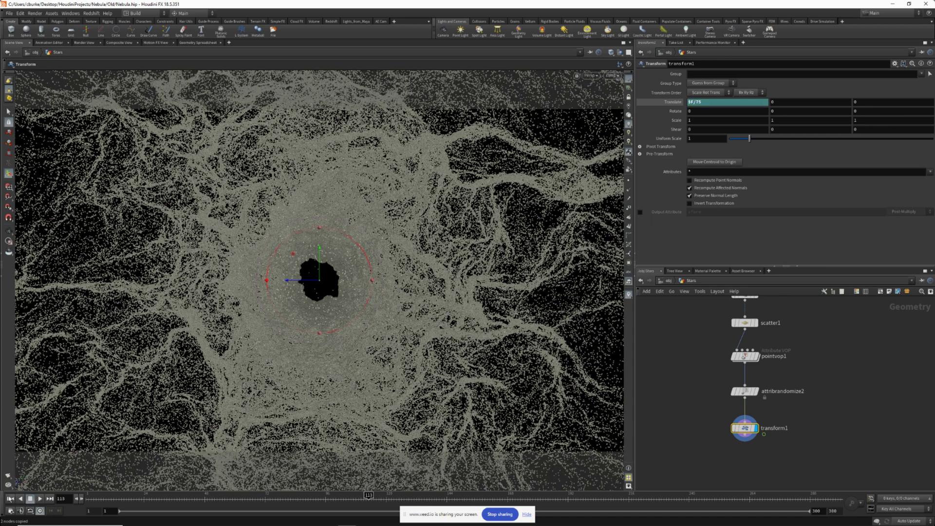
{"action": "left_click", "coordinate": [9, 499]}
{"action": "middle_click_drag", "start_coordinate": [700, 371], "coordinate": [688, 363]}
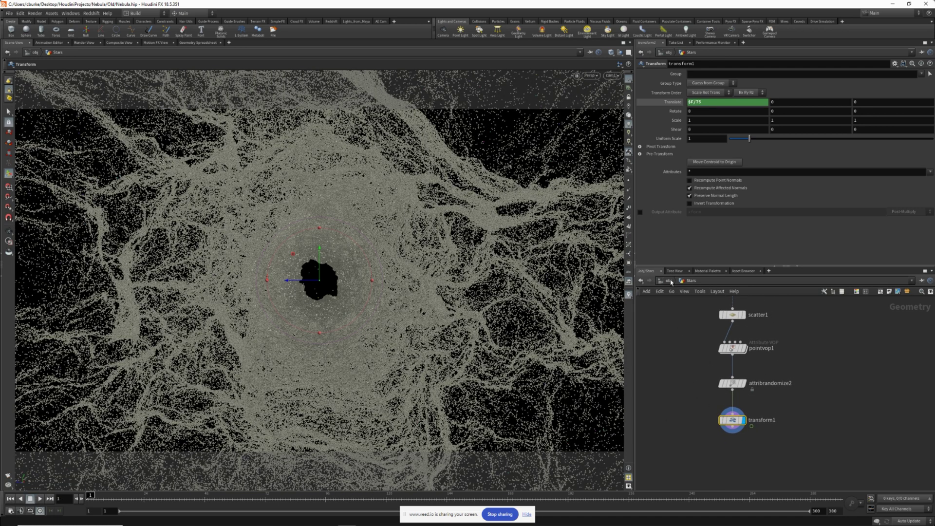
- Set the max pscale value of the Stars attribrandomize2 node to 0.003 and return to the object level
{"action": "left_click", "coordinate": [732, 384]}
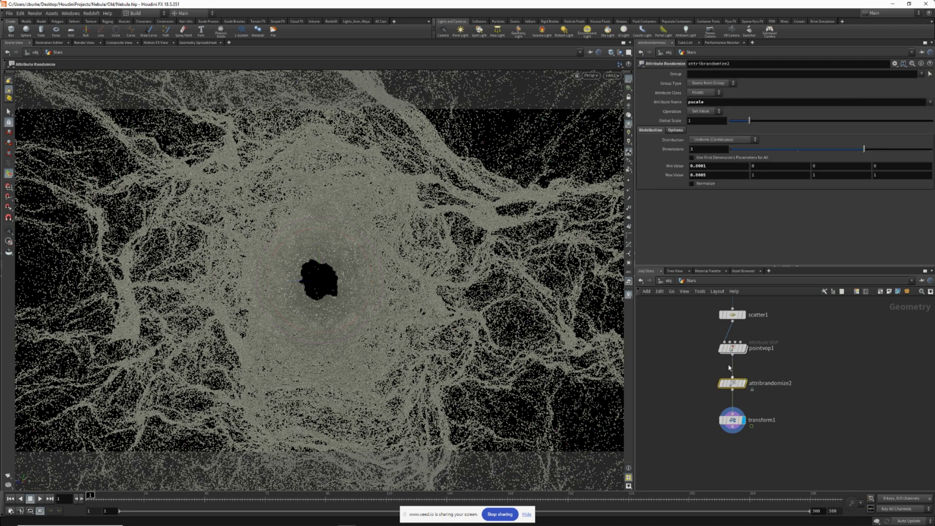
{"action": "left_click", "coordinate": [712, 166]}
{"action": "left_click", "coordinate": [721, 174]}
{"action": "type", "text": "0.003"}
{"action": "key", "text": "Return"}
{"action": "left_click", "coordinate": [671, 281]}
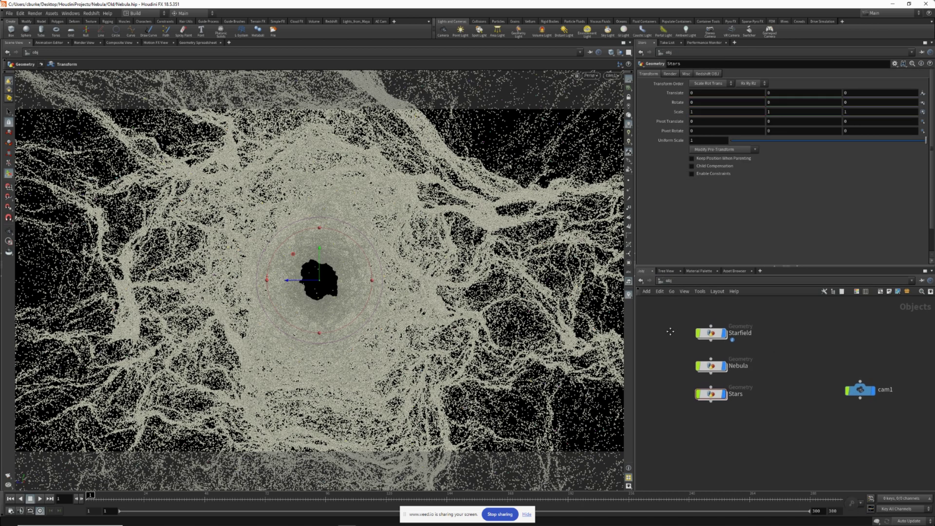
- Add a Redshift dome light (RSLightDome) to the scene and disable its Enable Background option
{"action": "key", "text": "Tab"}
{"action": "type", "text": "rs"}
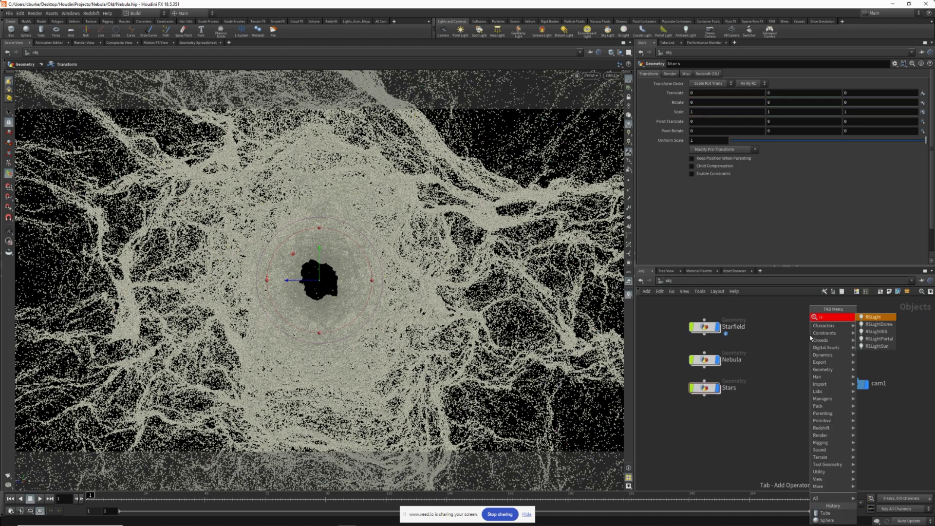
{"action": "type", "text": "light"}
{"action": "left_click", "coordinate": [874, 325]}
{"action": "left_click", "coordinate": [832, 335]}
{"action": "left_click", "coordinate": [833, 334]}
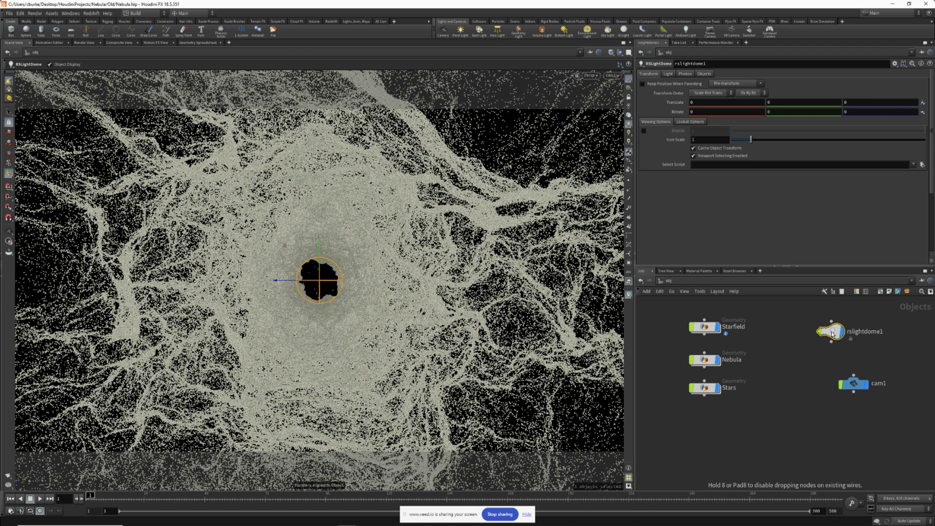
{"action": "left_click", "coordinate": [668, 74]}
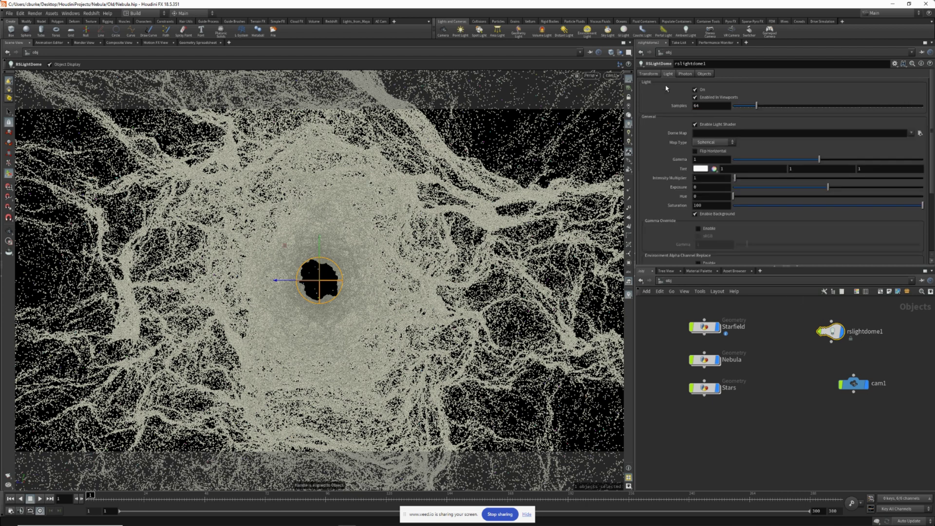
{"action": "left_click", "coordinate": [695, 214]}
- Switch to the out network and create a Redshift render node together with its Redshift IPR node
{"action": "middle_click_drag", "start_coordinate": [785, 356], "coordinate": [766, 365]}
{"action": "left_click", "coordinate": [688, 279]}
{"action": "left_click", "coordinate": [700, 318]}
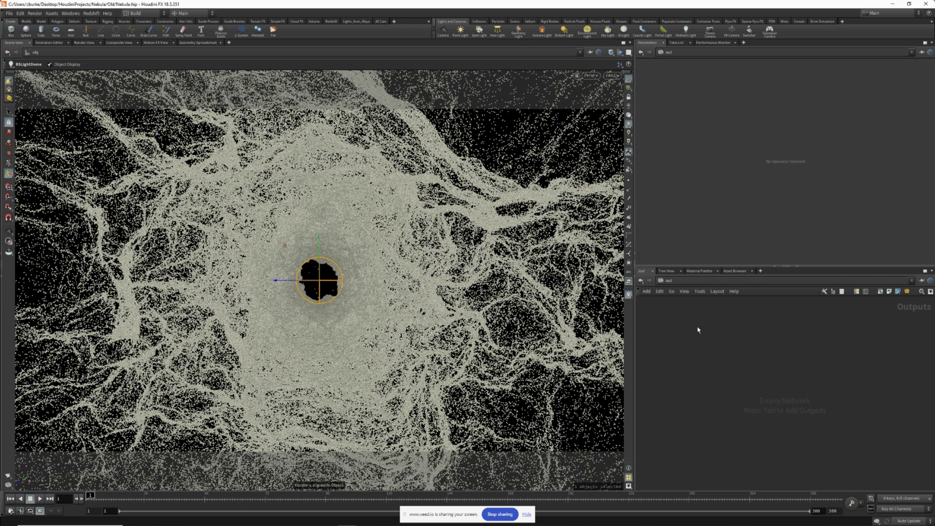
{"action": "key", "text": "Tab"}
{"action": "type", "text": "red"}
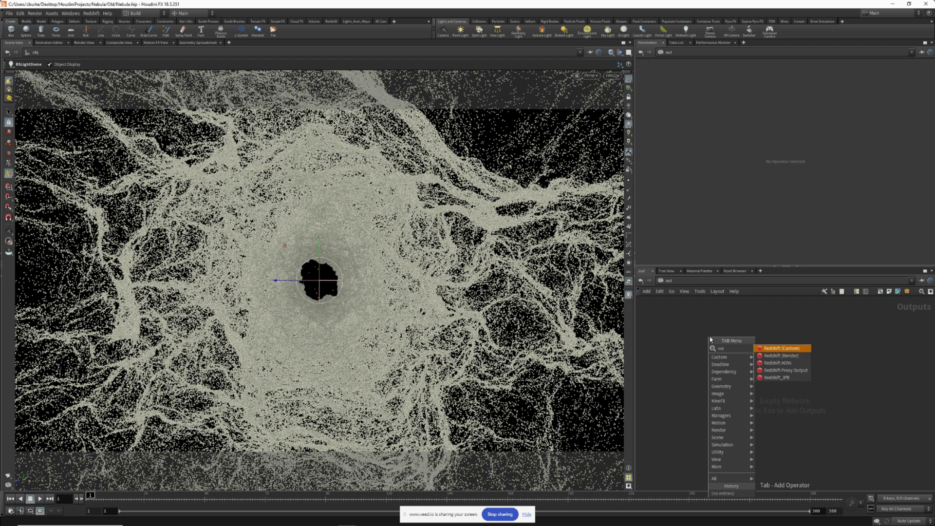
{"action": "key", "text": "Escape"}
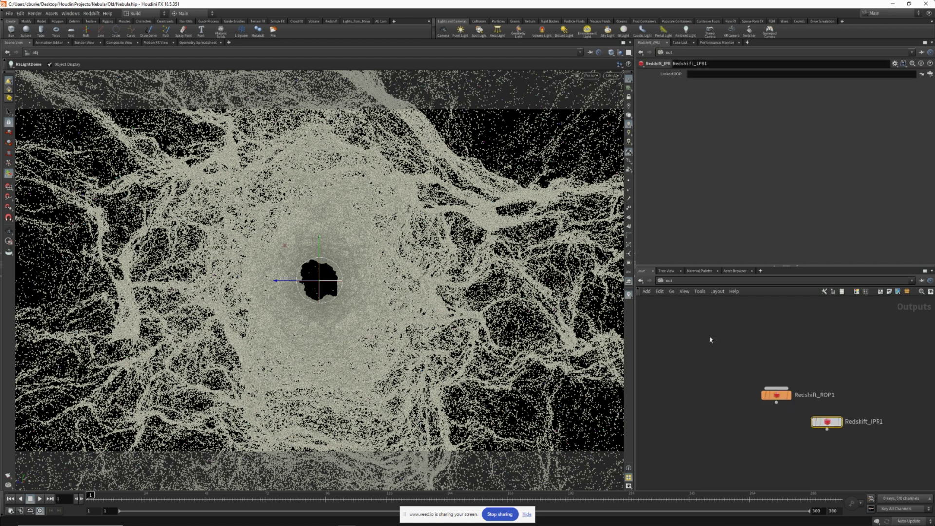
{"action": "middle_click_drag", "start_coordinate": [772, 370], "coordinate": [738, 351]}
- On Redshift_ROP1, enable IPR live SOP level updates and set unified sampling to 64 min and 128 max samples
{"action": "left_click", "coordinate": [745, 379]}
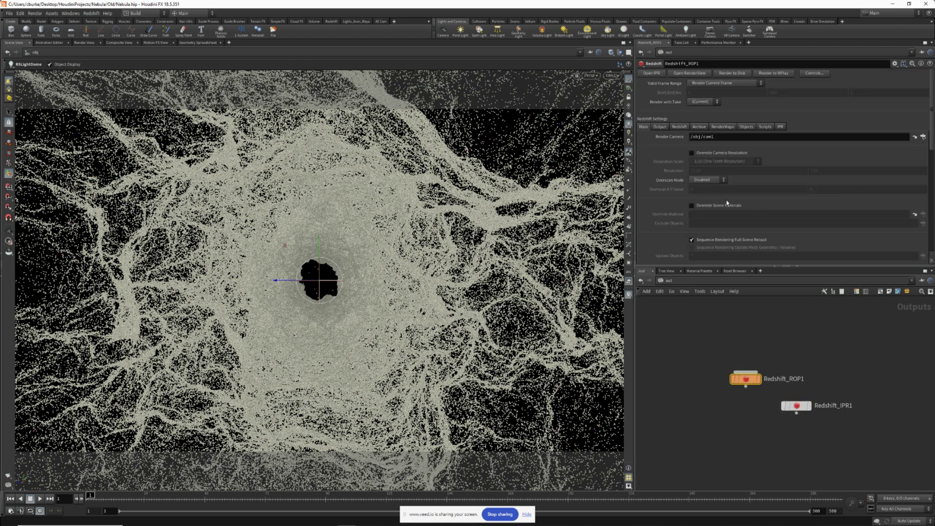
{"action": "left_click", "coordinate": [780, 127]}
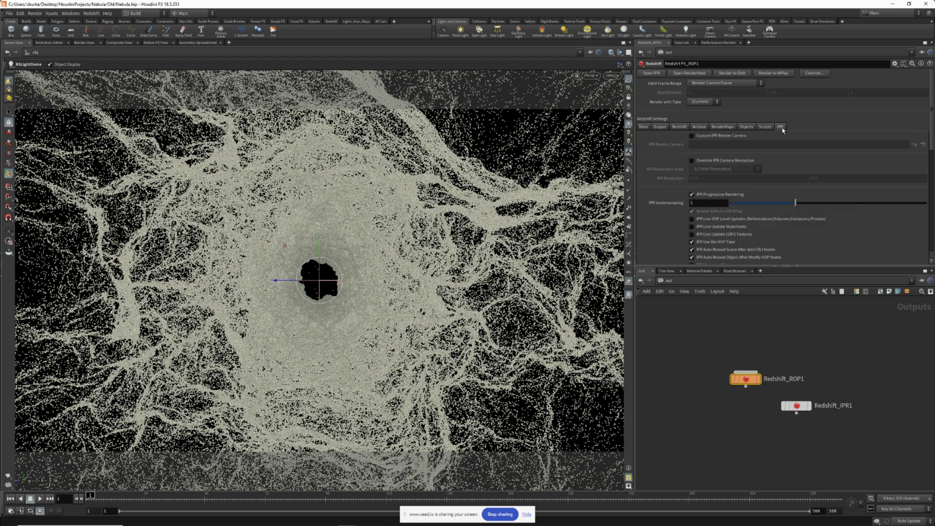
{"action": "left_click", "coordinate": [692, 219]}
{"action": "left_click", "coordinate": [681, 127]}
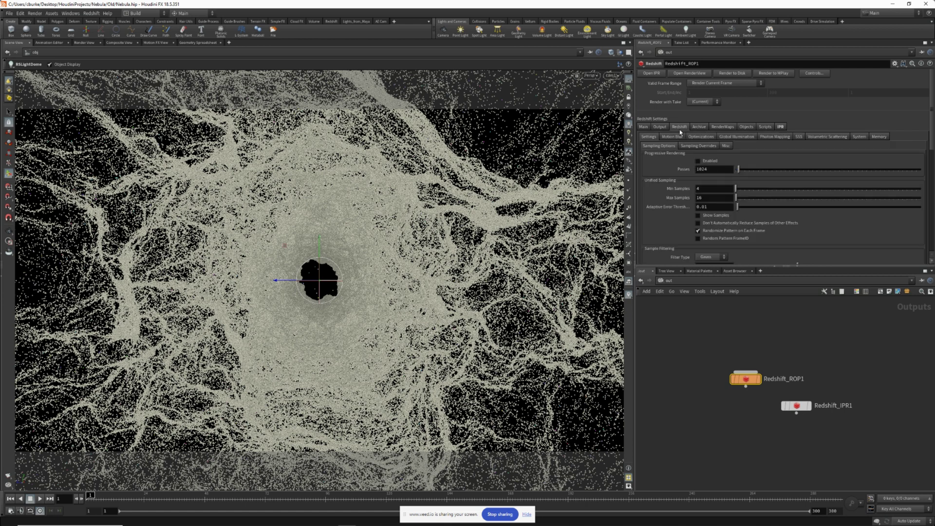
{"action": "left_click", "coordinate": [706, 189]}
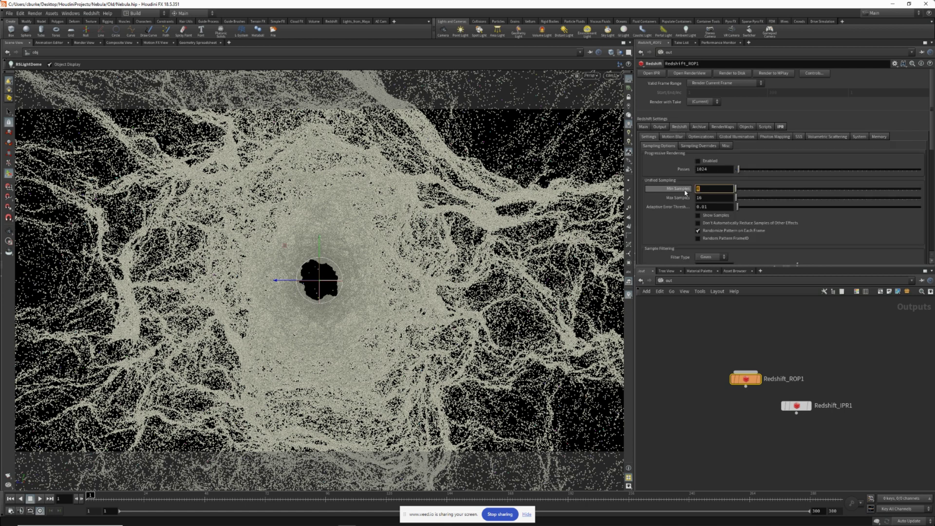
{"action": "key", "text": "Return"}
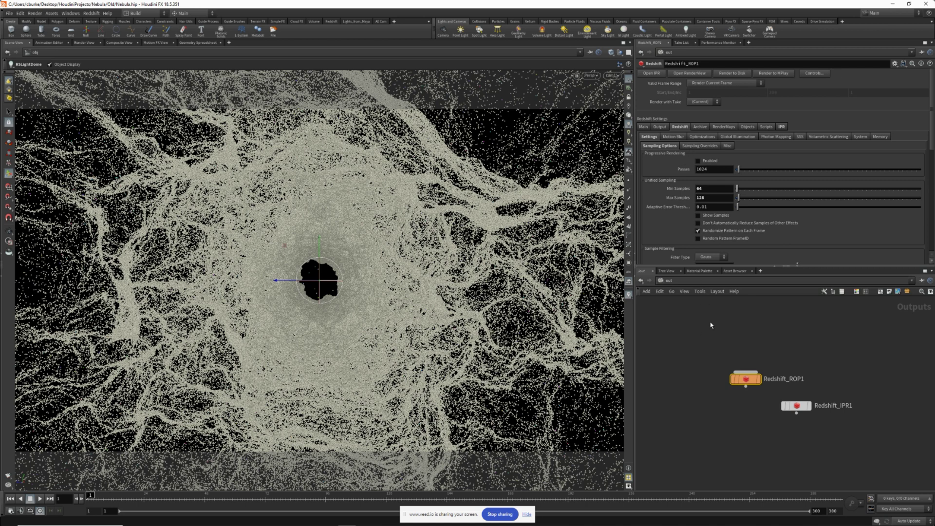
- Switch to the shop network and add an RS Material node
{"action": "left_click", "coordinate": [681, 285]}
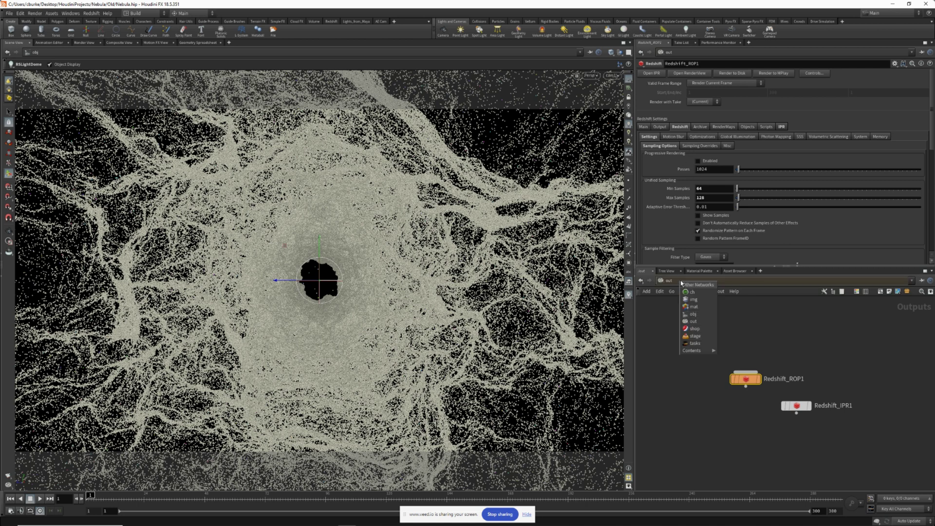
{"action": "left_click", "coordinate": [698, 330]}
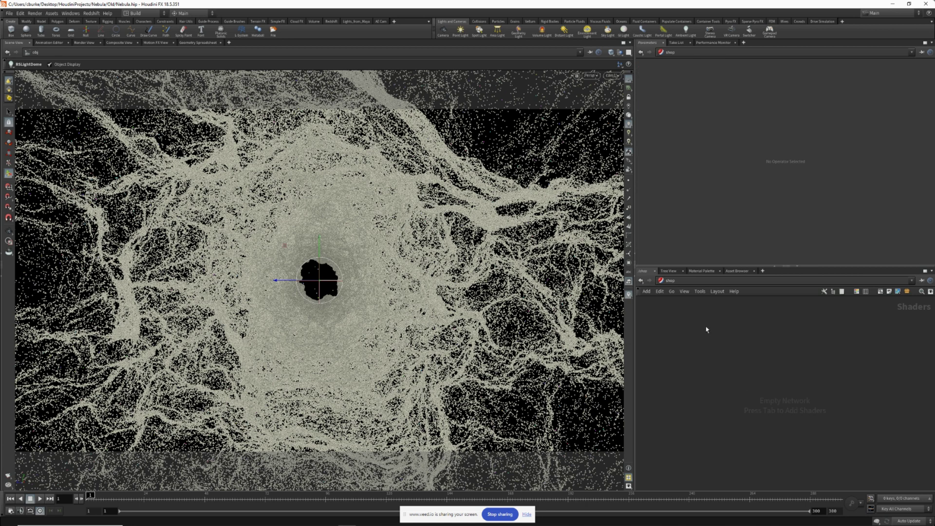
{"action": "key", "text": "Tab"}
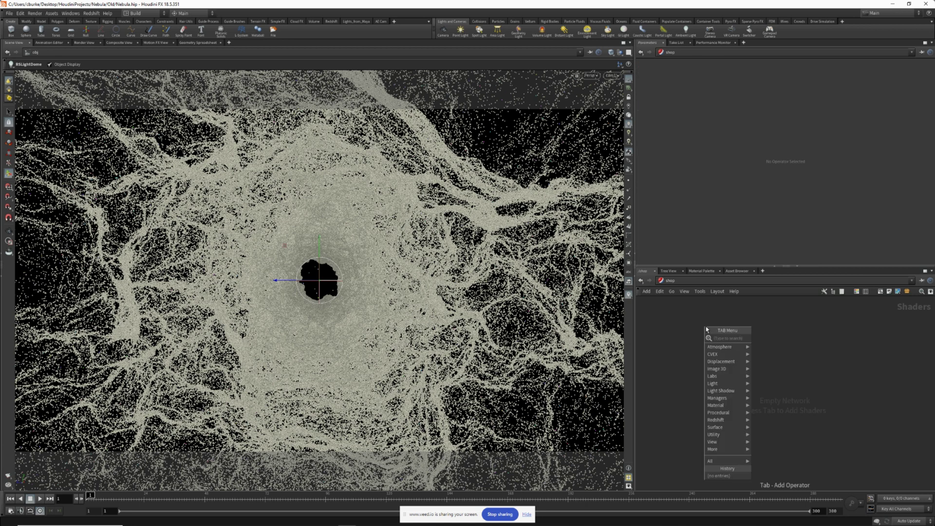
{"action": "type", "text": "rs"}
{"action": "key", "text": "Down"}
{"action": "key", "text": "Down"}
{"action": "key", "text": "Down"}
{"action": "key", "text": "Down"}
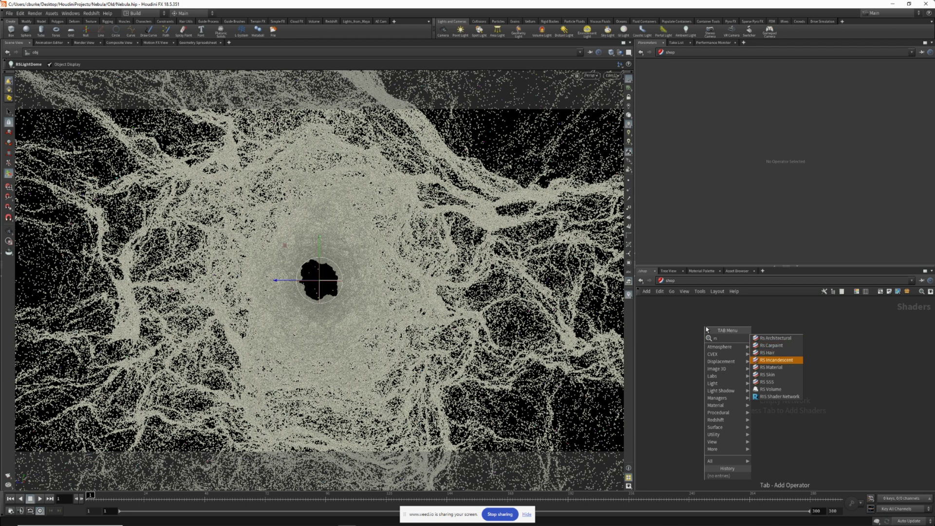
{"action": "key", "text": "Return"}
{"action": "left_click", "coordinate": [706, 329]}
{"action": "left_click_drag", "start_coordinate": [706, 329], "coordinate": [617, 333]}
- Rename the RS Material to Nebula and set its reflection weight to 0
{"action": "left_click", "coordinate": [720, 326]}
{"action": "type", "text": "Nebula"}
{"action": "key", "text": "Return"}
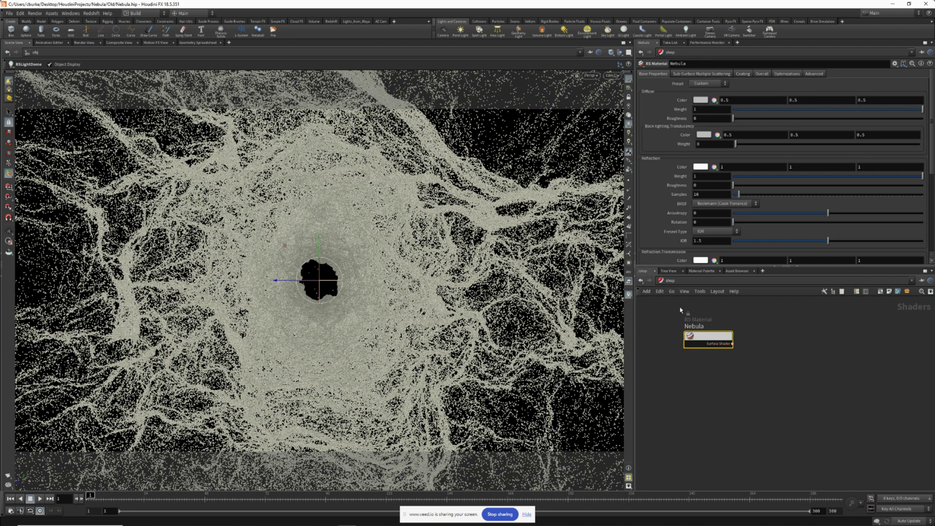
{"action": "left_click_drag", "start_coordinate": [748, 176], "coordinate": [695, 175]}
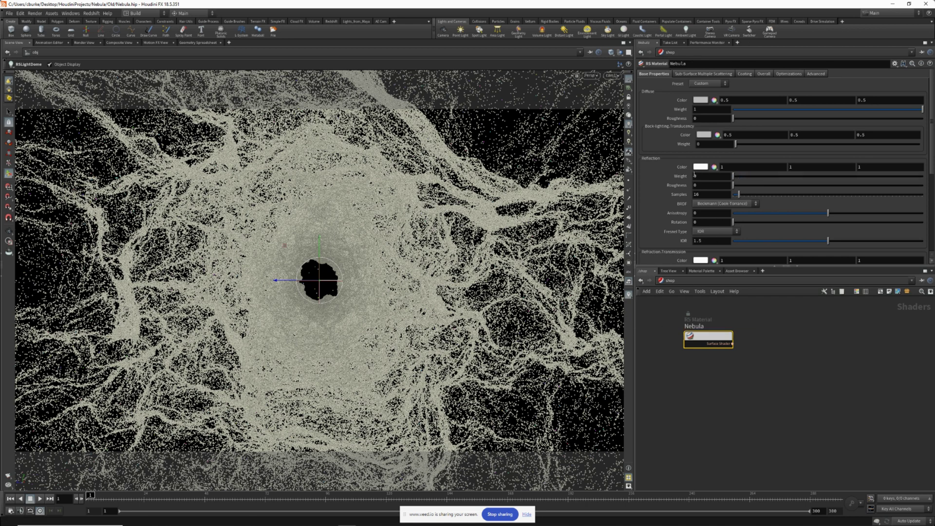
- Duplicate the Nebula material below the original and rename the copy Stars
{"action": "left_click_drag", "start_coordinate": [700, 338], "coordinate": [699, 361]}
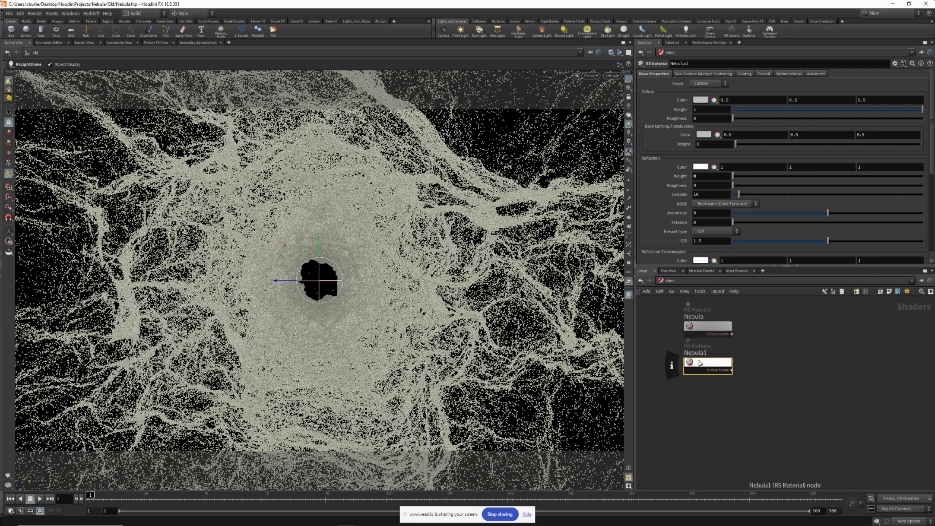
{"action": "double_click", "coordinate": [700, 353]}
{"action": "double_click", "coordinate": [700, 353]}
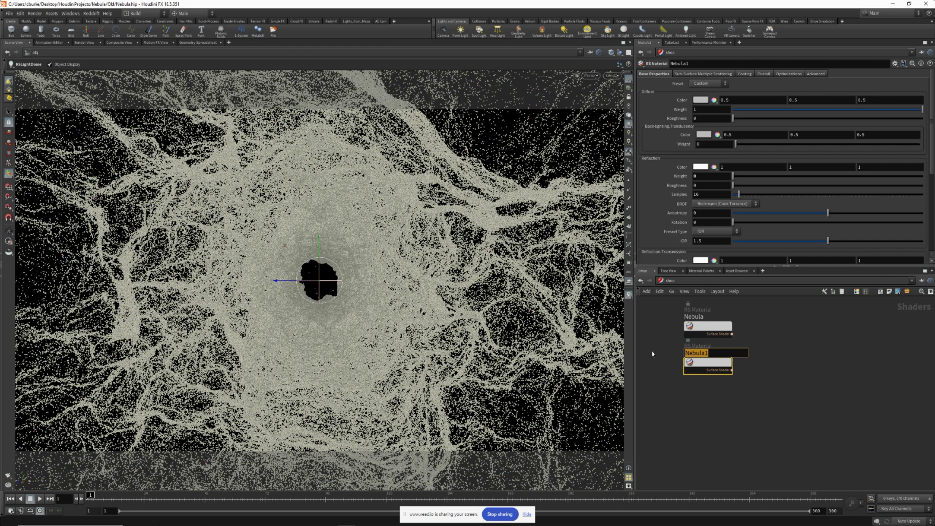
{"action": "type", "text": "Stars"}
{"action": "key", "text": "Return"}
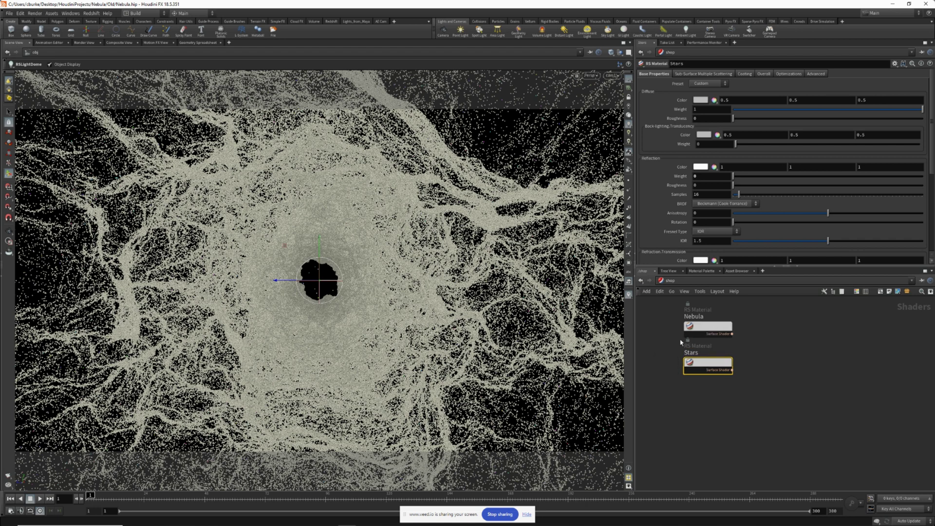
- Add a Redshift Network node below the two materials and rename it Starfield
{"action": "key", "text": "Tab"}
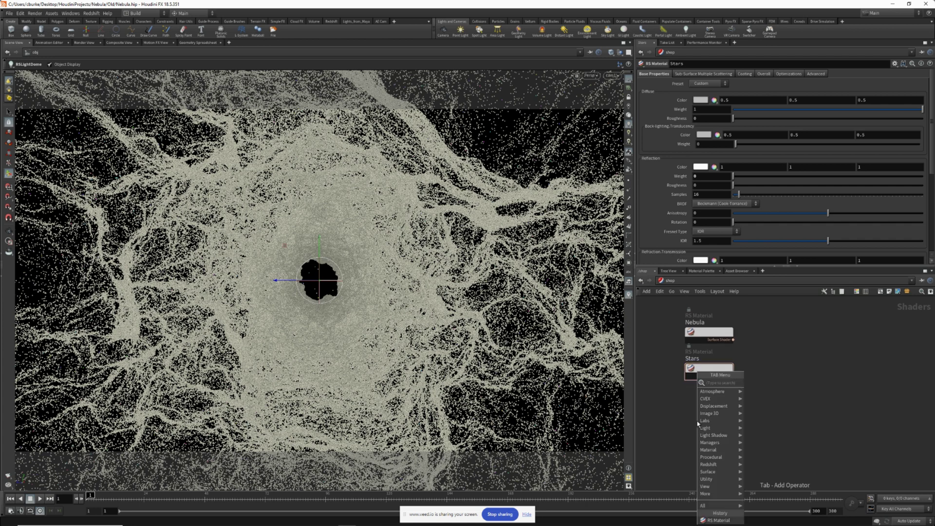
{"action": "type", "text": "redshi"}
{"action": "key", "text": "Return"}
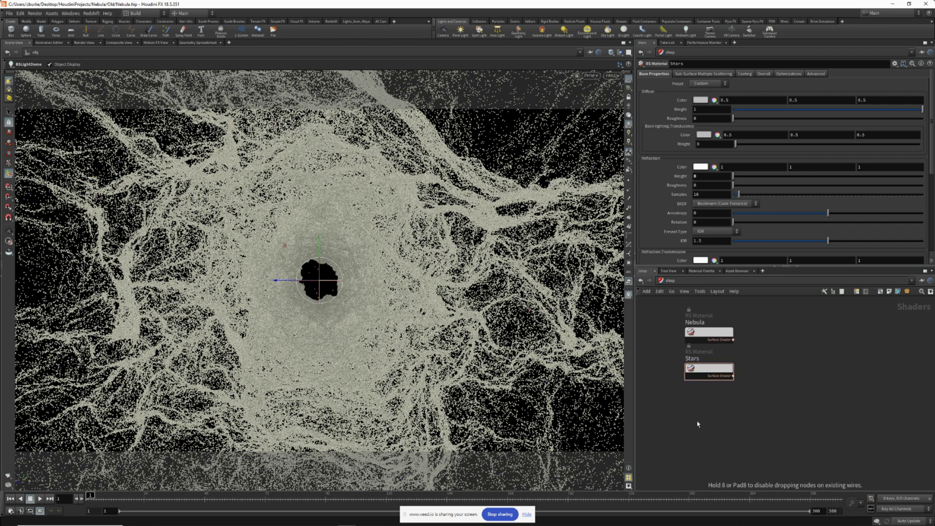
{"action": "left_click", "coordinate": [698, 424]}
{"action": "left_click_drag", "start_coordinate": [697, 424], "coordinate": [706, 408]}
{"action": "double_click", "coordinate": [739, 406]}
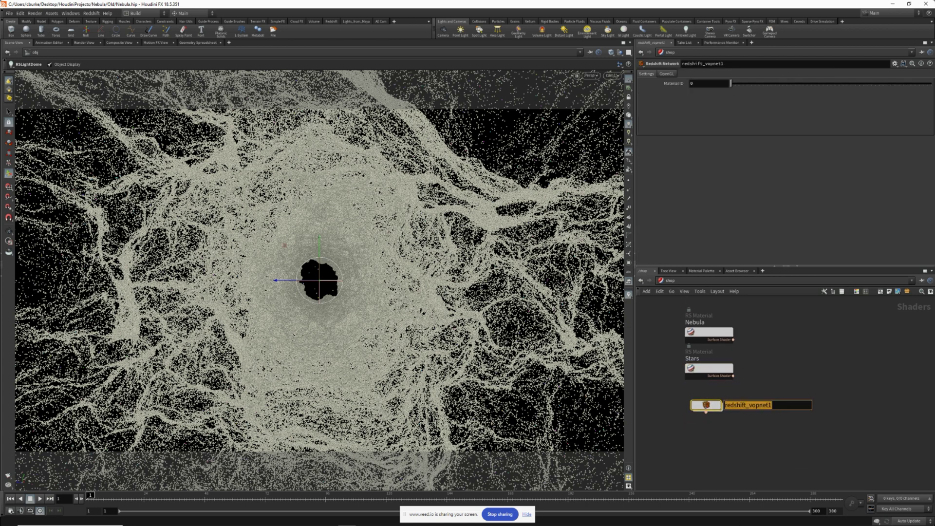
{"action": "type", "text": "Starfield"}
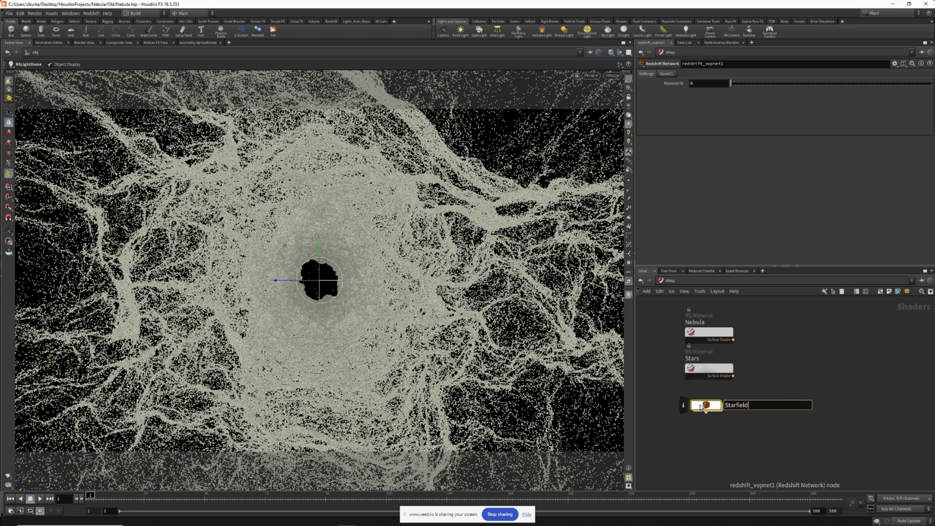
{"action": "key", "text": "Return"}
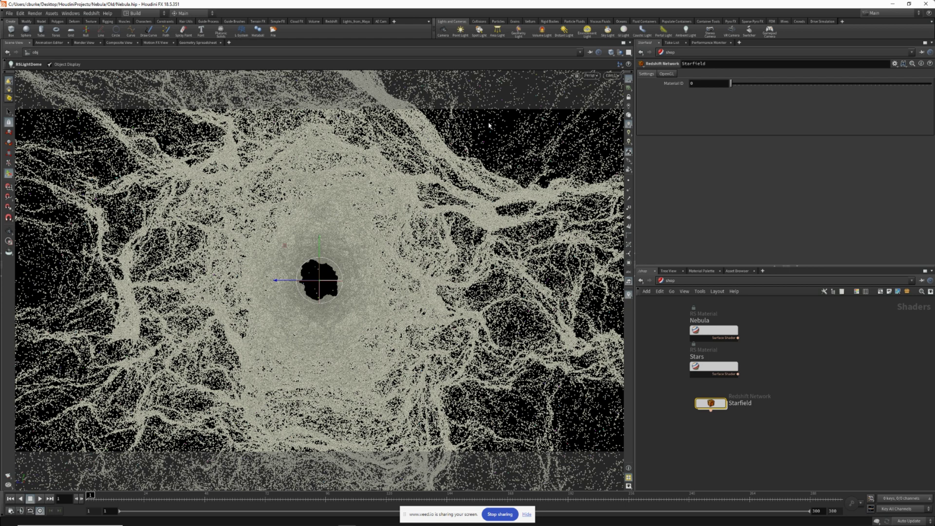
- Switch to the obj network and hide the Nebula and Stars objects to examine the Starfield's point colors alone
{"action": "left_click", "coordinate": [680, 283]}
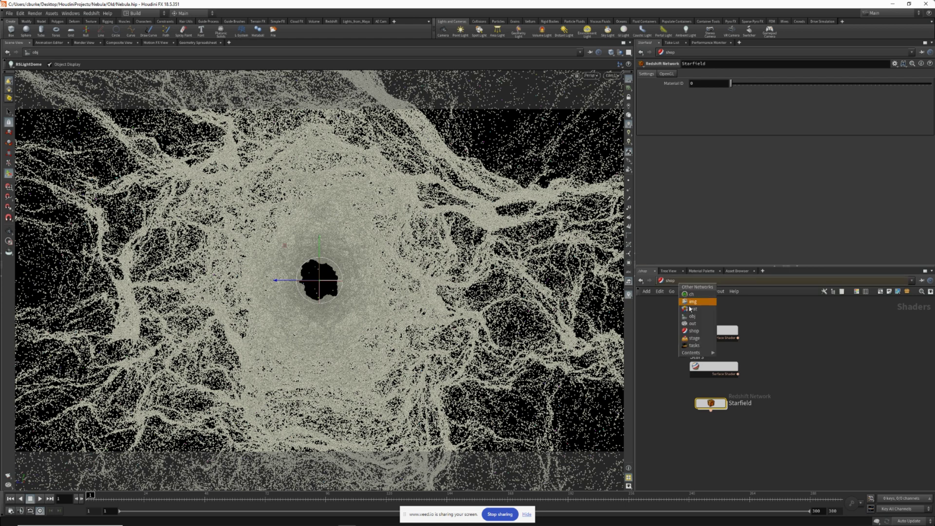
{"action": "left_click", "coordinate": [692, 316]}
{"action": "left_click", "coordinate": [686, 336]}
{"action": "left_click", "coordinate": [698, 369]}
{"action": "left_click", "coordinate": [688, 303]}
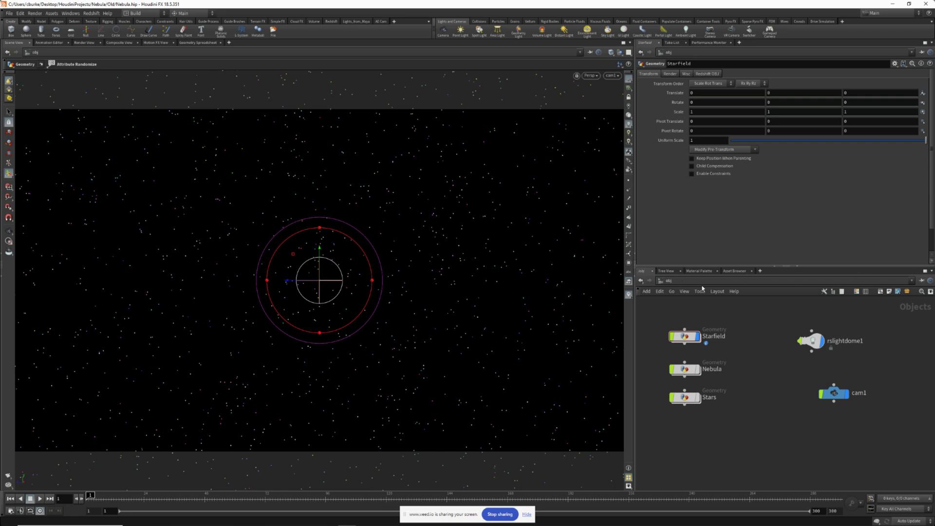
- Inside the shop network's Starfield node, add an RS Color User Data node reading the Cd attribute
{"action": "left_click", "coordinate": [669, 281]}
{"action": "left_click", "coordinate": [694, 332]}
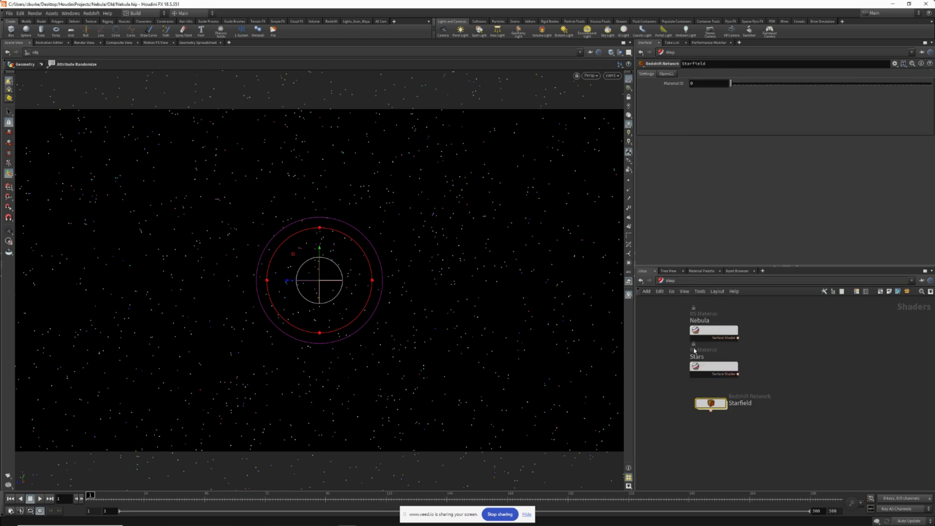
{"action": "double_click", "coordinate": [710, 404]}
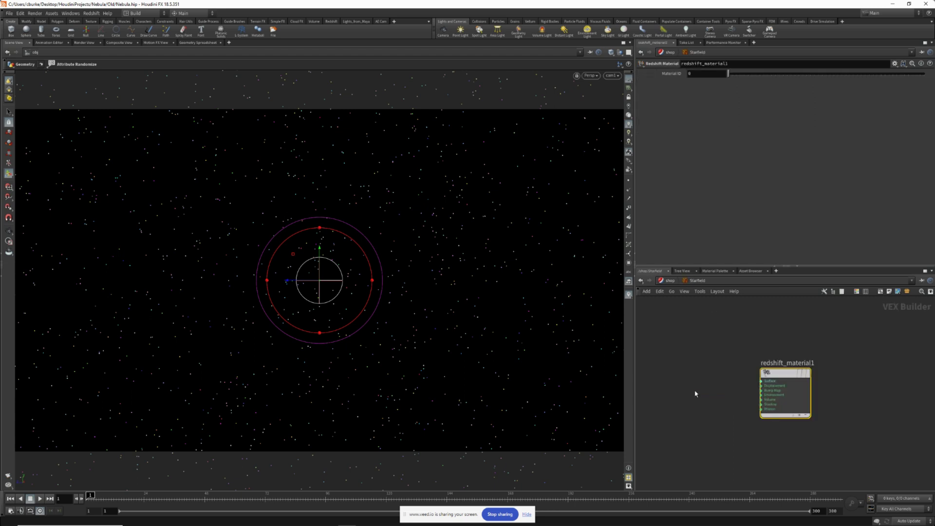
{"action": "key", "text": "Tab"}
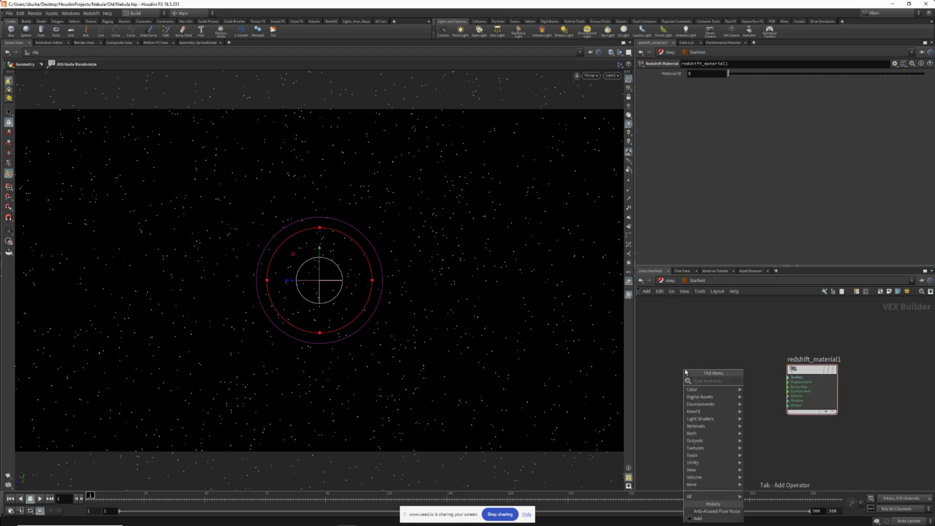
{"action": "type", "text": "user"}
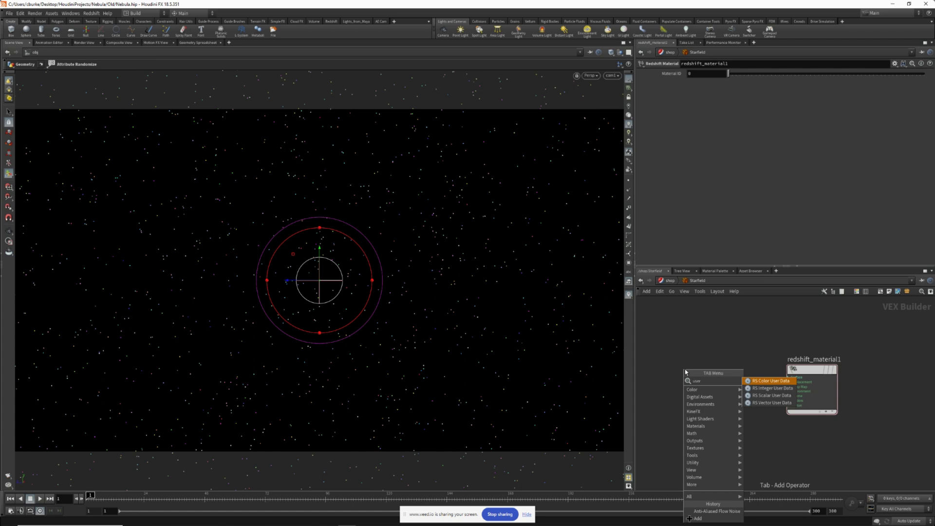
{"action": "key", "text": "Return"}
{"action": "left_click", "coordinate": [684, 375]}
{"action": "double_click", "coordinate": [726, 74]}
{"action": "type", "text": "Cd"}
{"action": "key", "text": "Return"}
{"action": "middle_click_drag", "start_coordinate": [731, 345], "coordinate": [809, 332]}
{"action": "left_click_drag", "start_coordinate": [767, 356], "coordinate": [692, 364]}
- Add an RS Material between the existing nodes and connect the color user data output to its diffuse_color input
{"action": "key", "text": "Tab"}
{"action": "type", "text": "rs mate"}
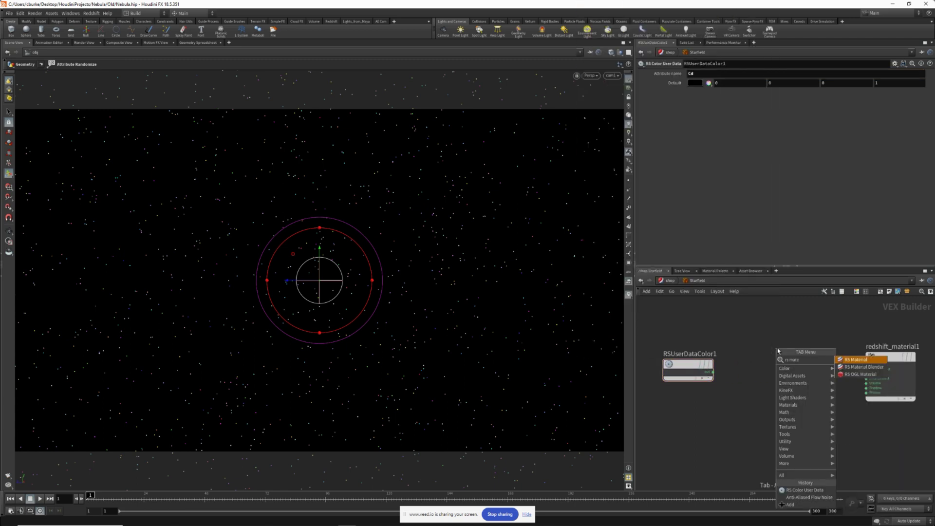
{"action": "key", "text": "Return"}
{"action": "left_click", "coordinate": [753, 375]}
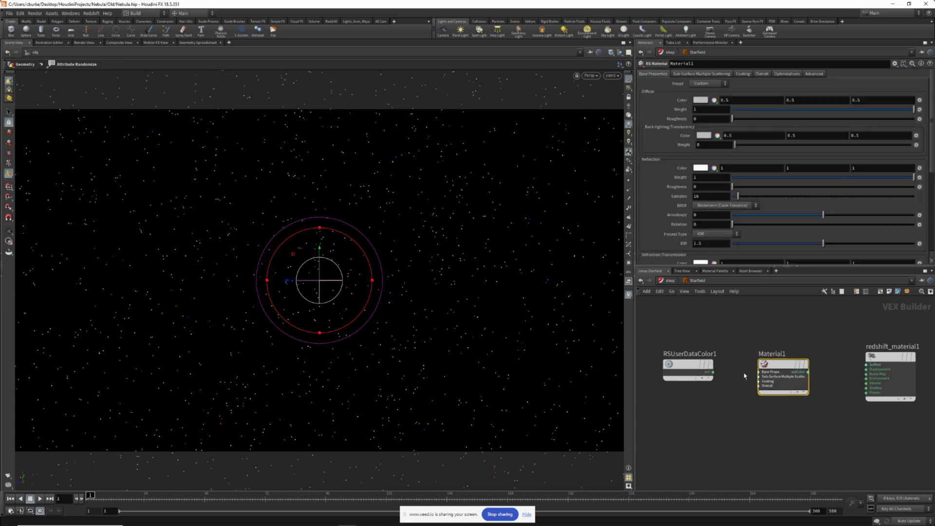
{"action": "left_click_drag", "start_coordinate": [713, 372], "coordinate": [742, 374]}
{"action": "left_click", "coordinate": [753, 373]}
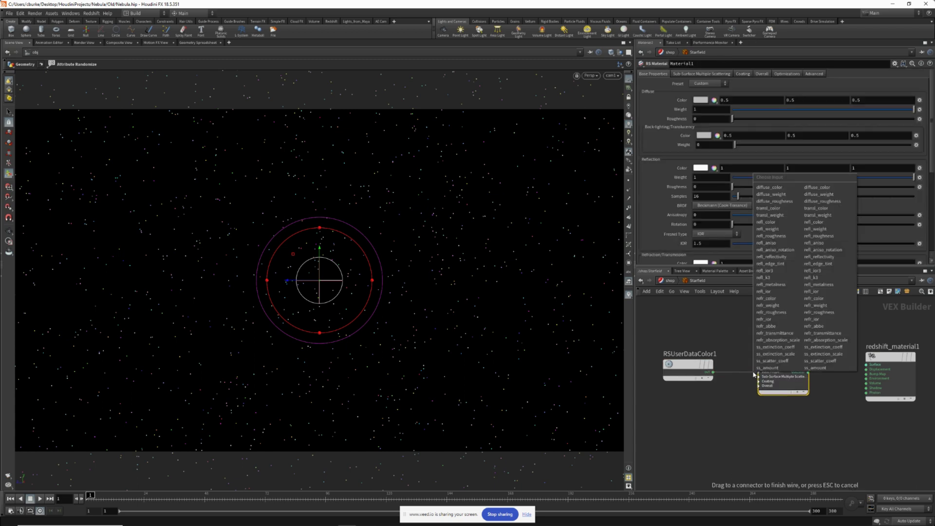
{"action": "left_click", "coordinate": [770, 187]}
- Connect the RS Material's output to the Surface input of redshift_material1 and set its reflection weight to 0
{"action": "middle_click_drag", "start_coordinate": [829, 362], "coordinate": [788, 356]}
{"action": "left_click_drag", "start_coordinate": [766, 367], "coordinate": [824, 360]}
{"action": "middle_click_drag", "start_coordinate": [758, 338], "coordinate": [775, 334]}
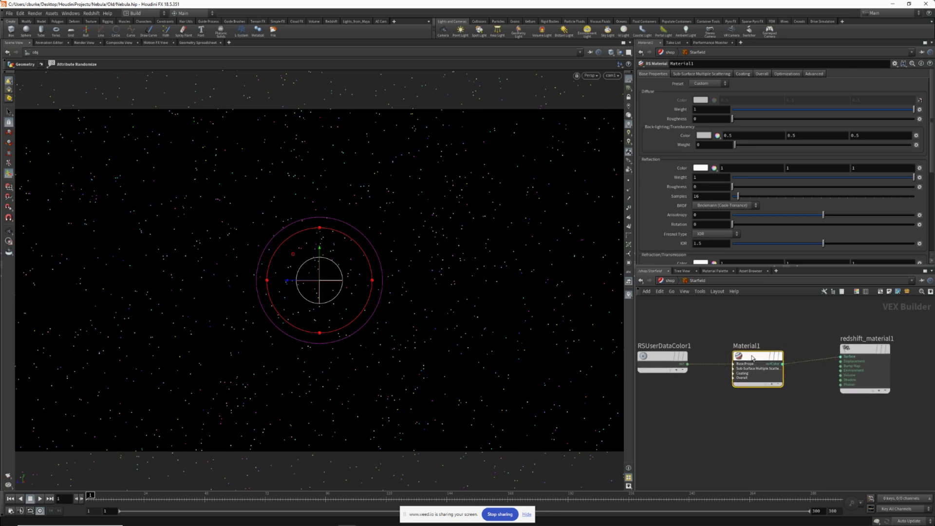
{"action": "left_click_drag", "start_coordinate": [742, 178], "coordinate": [731, 177]}
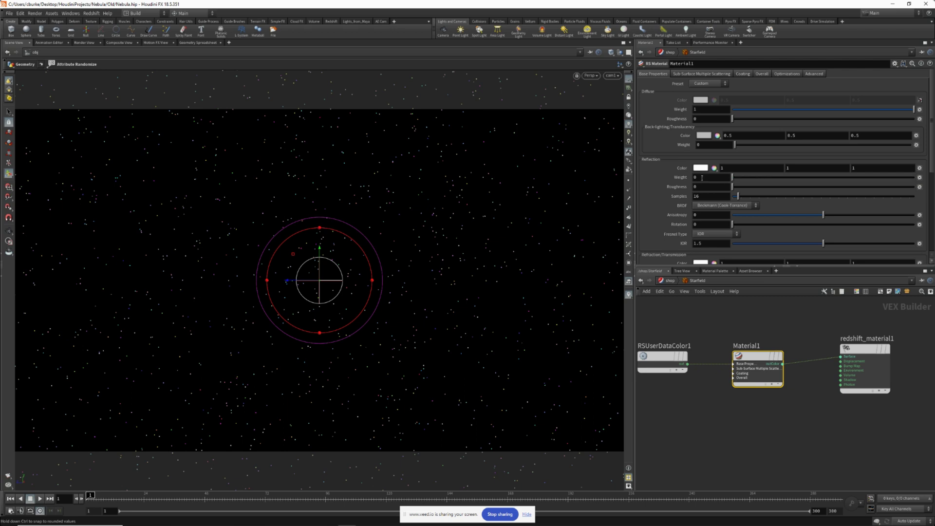
{"action": "middle_click_drag", "start_coordinate": [701, 324], "coordinate": [702, 322]}
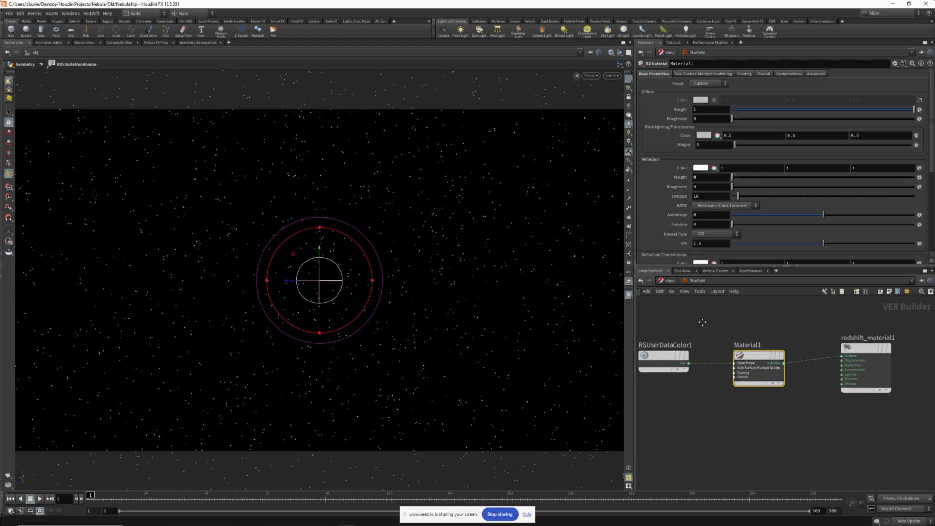
- Return to the obj network, save the scene, and display the Nebula and Stars objects again
{"action": "left_click", "coordinate": [670, 281]}
{"action": "left_click", "coordinate": [683, 283]}
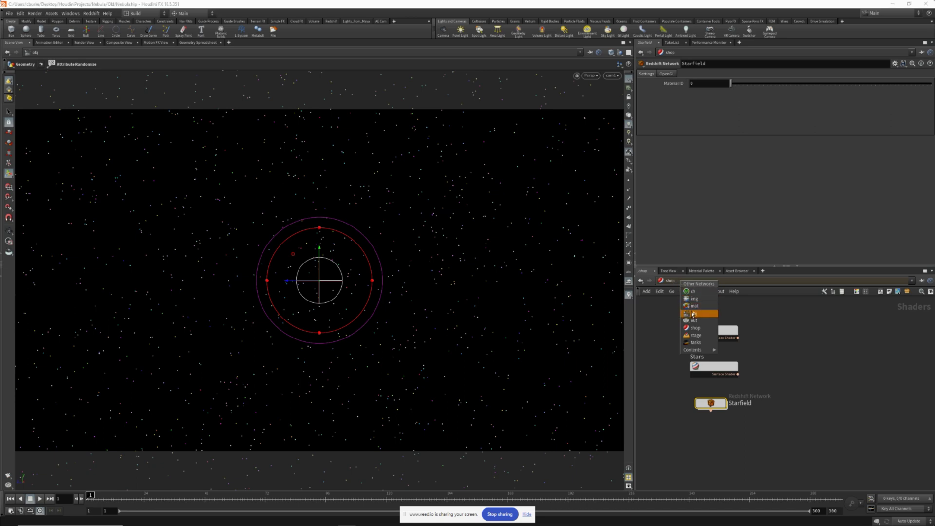
{"action": "left_click", "coordinate": [693, 314]}
{"action": "left_click", "coordinate": [723, 319]}
{"action": "key", "text": "ctrl+s"}
{"action": "left_click", "coordinate": [736, 376]}
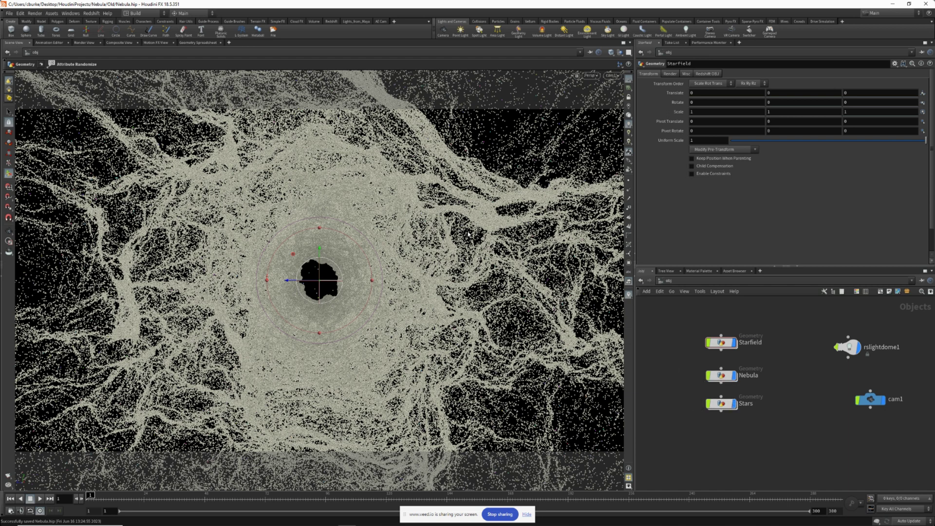
- In the Render View, set the camera to /obj/cam1, run test renders with Redshift_IPR1, and stop rendering
{"action": "left_click", "coordinate": [84, 42]}
{"action": "left_click", "coordinate": [152, 52]}
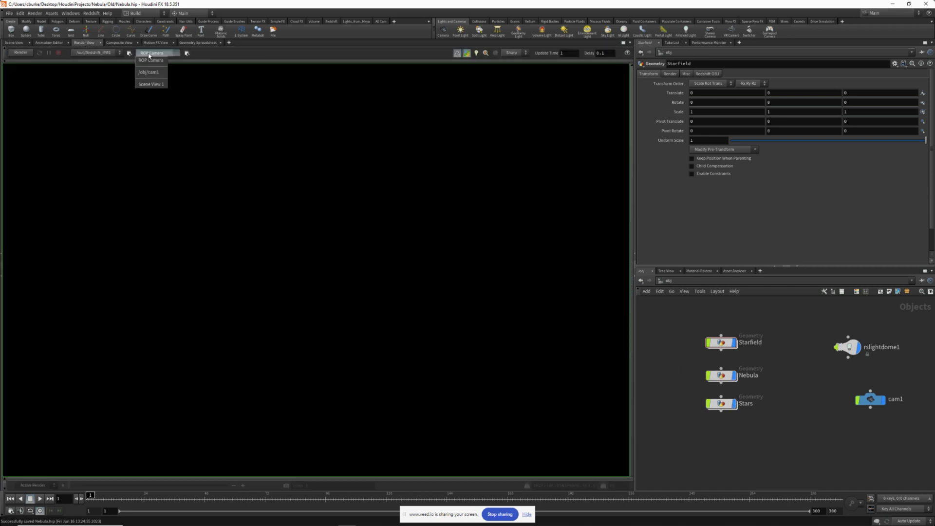
{"action": "left_click", "coordinate": [149, 72]}
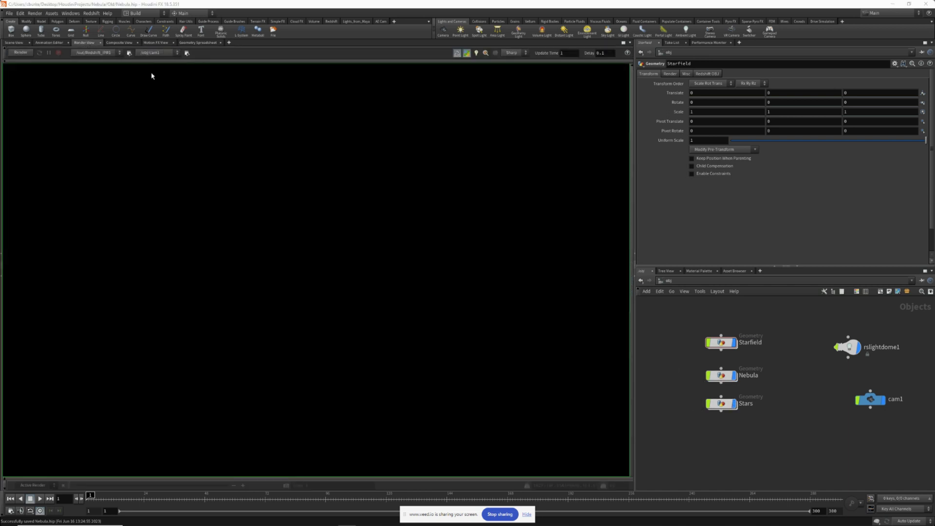
{"action": "left_click", "coordinate": [20, 52]}
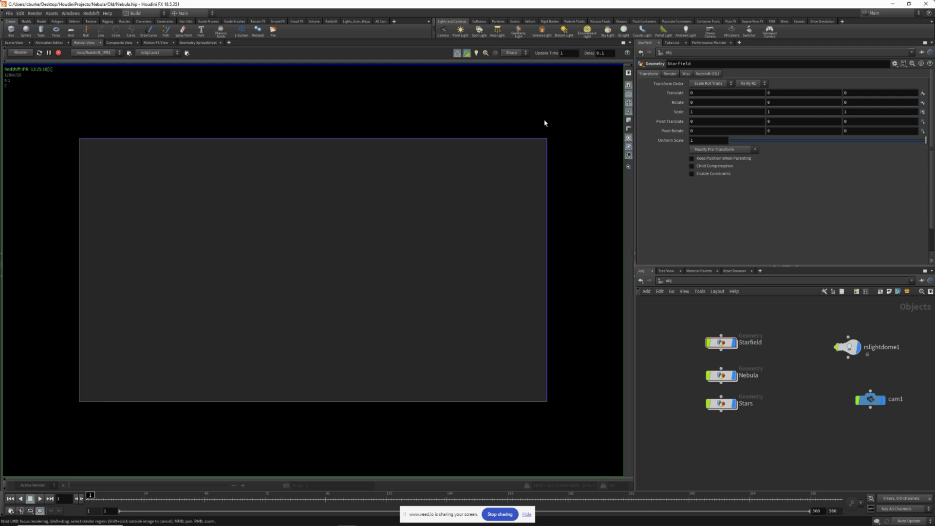
{"action": "left_click", "coordinate": [57, 53]}
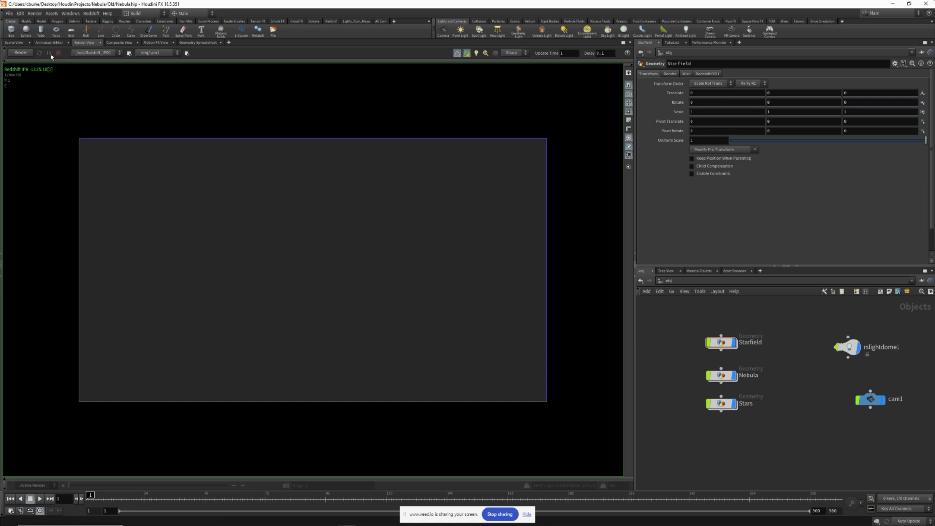
{"action": "left_click", "coordinate": [17, 55]}
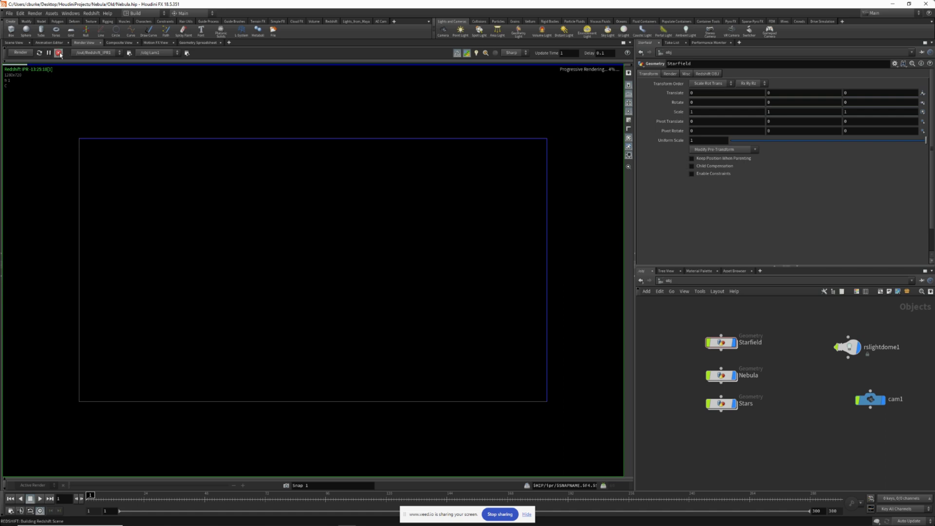
{"action": "left_click", "coordinate": [58, 53]}
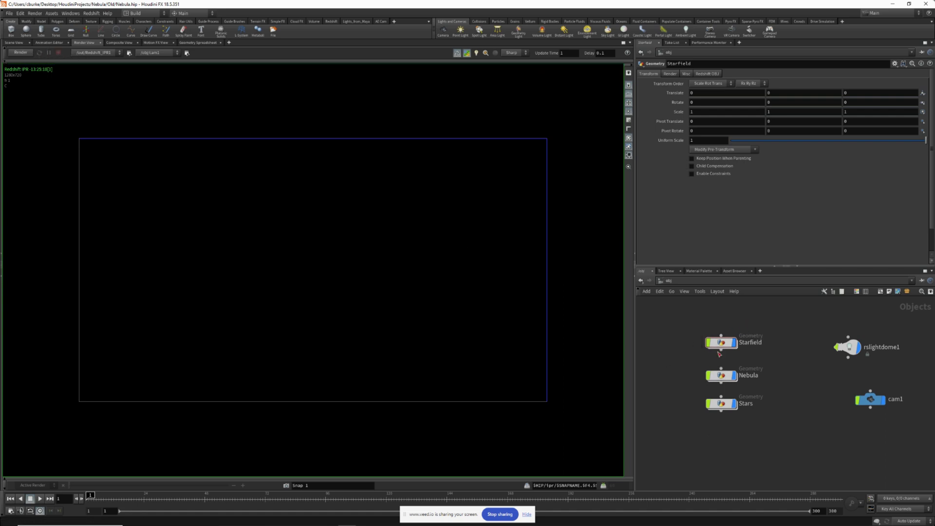
- Tidy the object node layout and enable Render Object as Particles in the Starfield object's Redshift settings
{"action": "left_click_drag", "start_coordinate": [722, 377], "coordinate": [722, 373]}
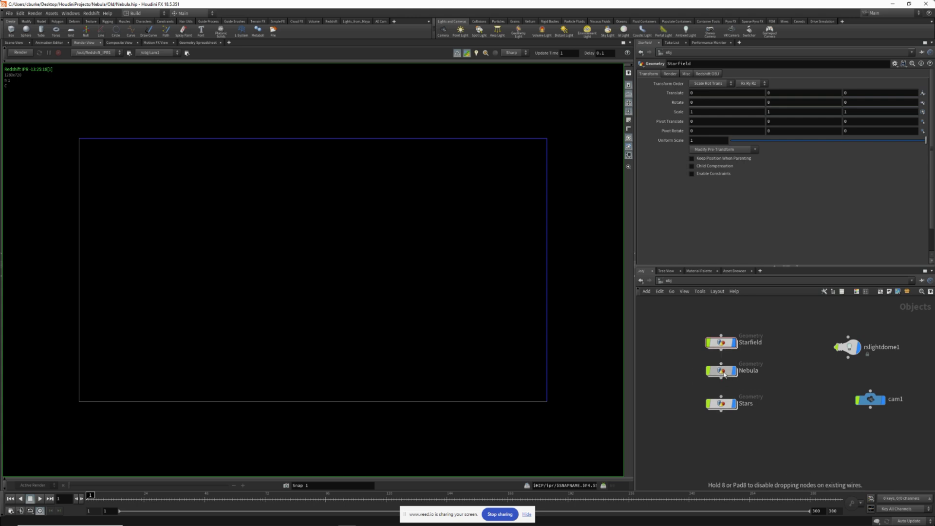
{"action": "middle_click_drag", "start_coordinate": [709, 310], "coordinate": [696, 311]}
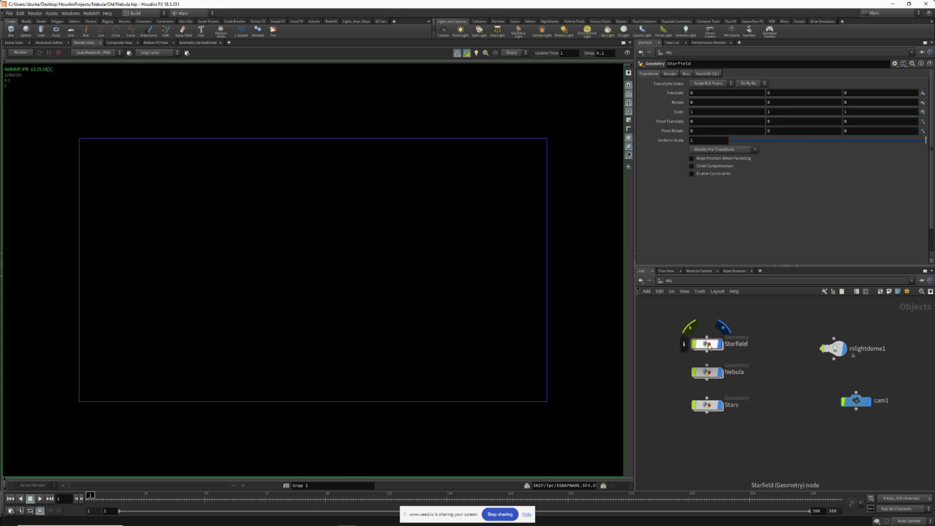
{"action": "left_click", "coordinate": [698, 75]}
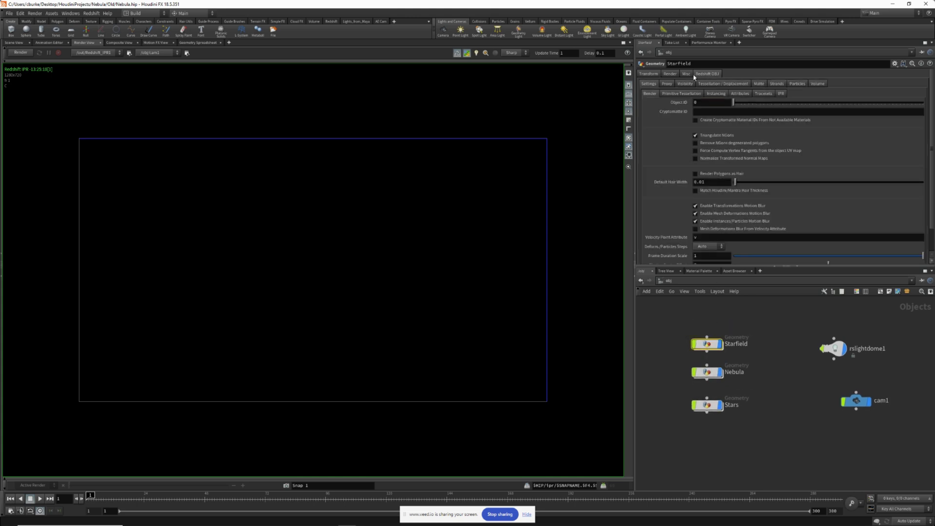
{"action": "left_click", "coordinate": [797, 85]}
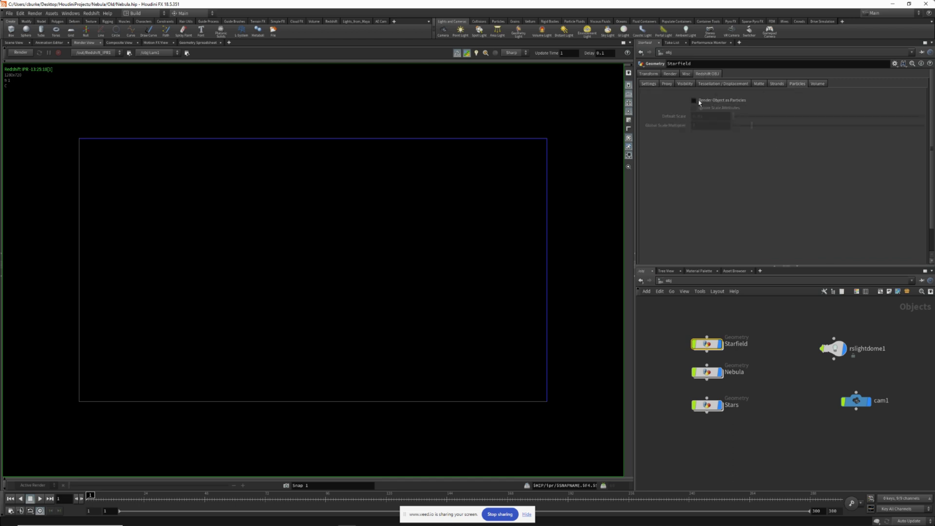
{"action": "left_click", "coordinate": [714, 101]}
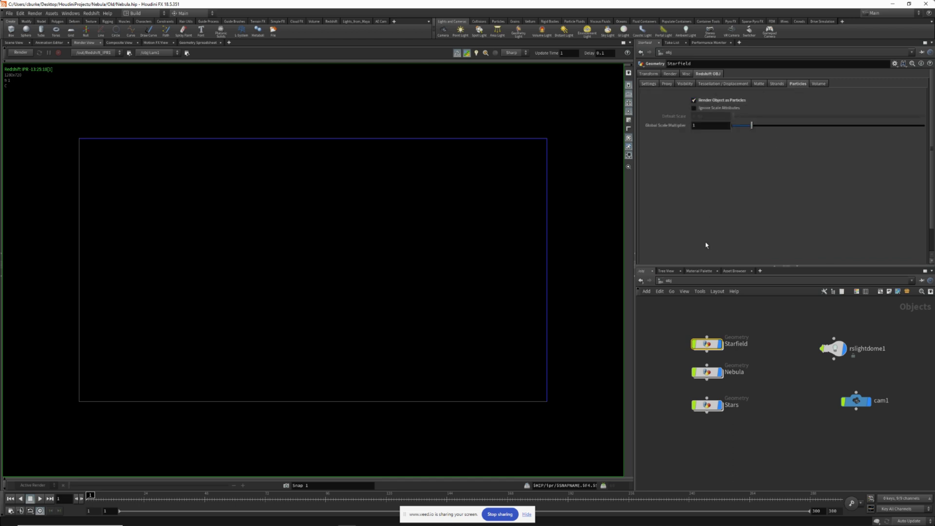
- Enable Render Object as Particles in the Redshift settings of the Nebula and Stars objects and start a render
{"action": "left_click", "coordinate": [709, 366]}
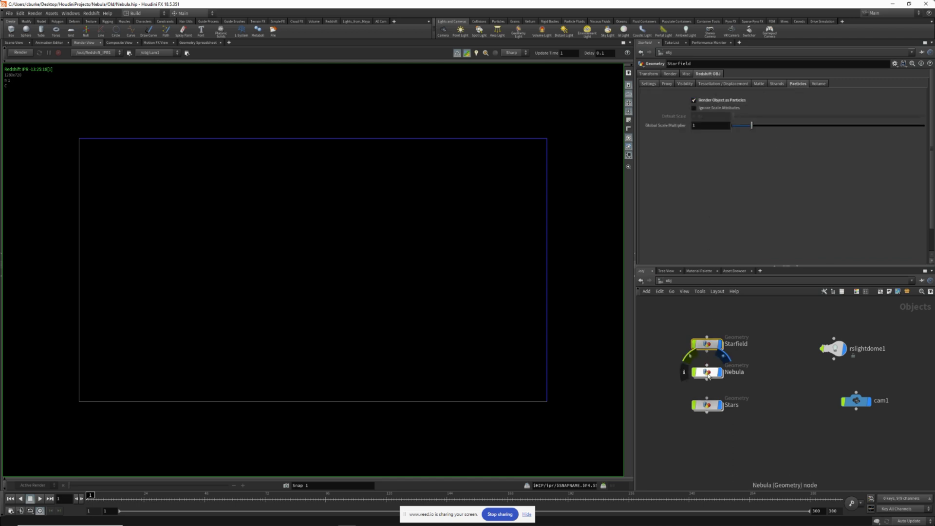
{"action": "left_click", "coordinate": [708, 74]}
{"action": "left_click", "coordinate": [796, 85]}
{"action": "left_click", "coordinate": [707, 405]}
{"action": "left_click", "coordinate": [711, 74]}
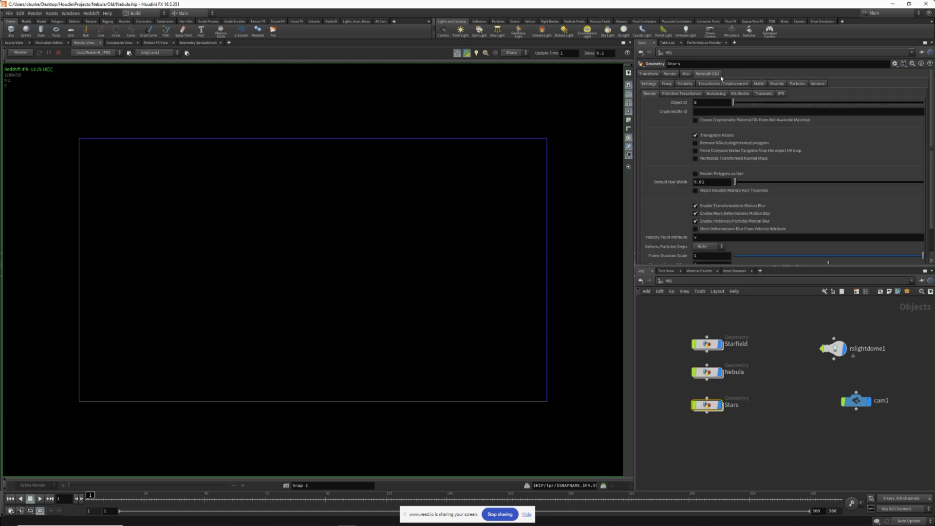
{"action": "left_click", "coordinate": [799, 85]}
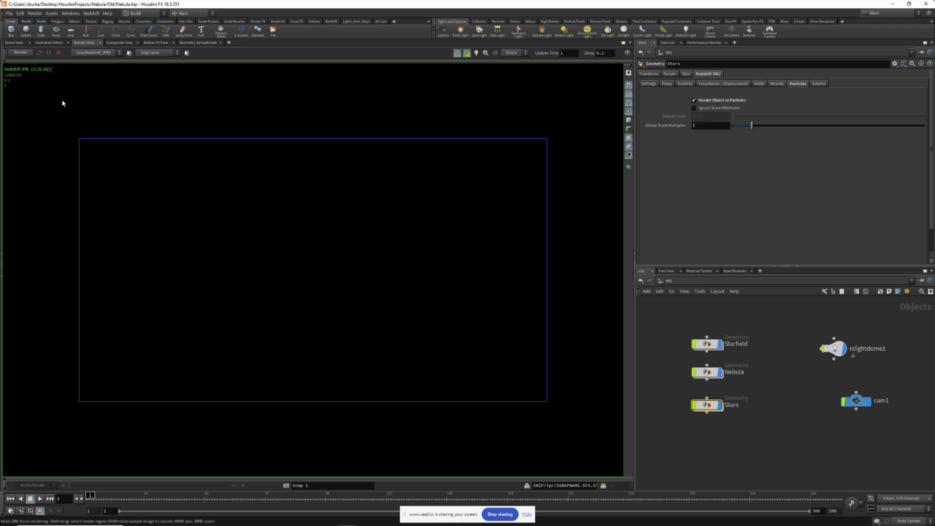
{"action": "left_click", "coordinate": [21, 53]}
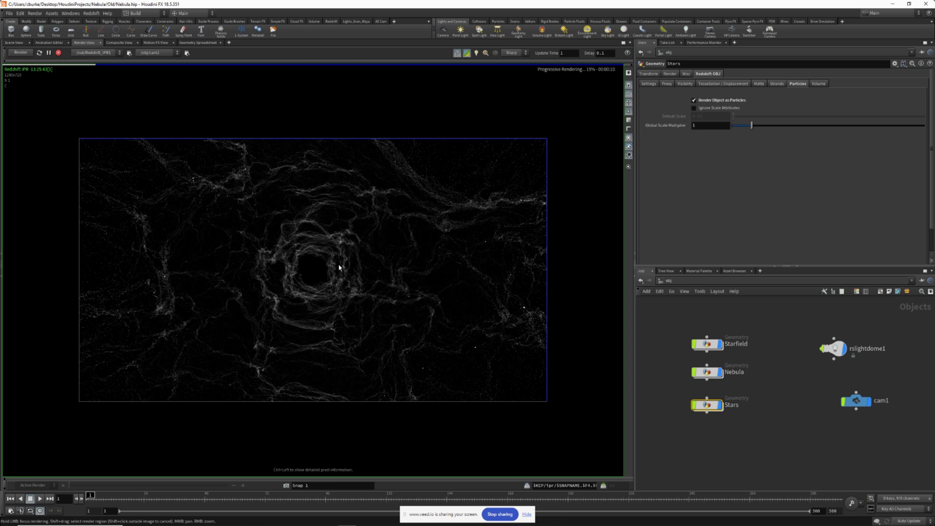
- Inside the Starfield object, space out the attribrandomize2 node and set its pscale minimum value to 0.01
{"action": "double_click", "coordinate": [709, 346]}
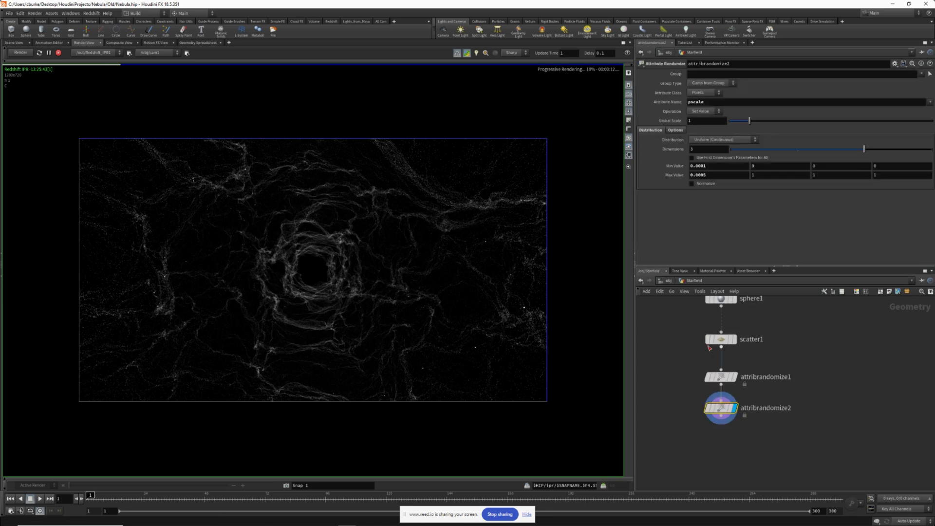
{"action": "left_click_drag", "start_coordinate": [715, 397], "coordinate": [715, 414]}
{"action": "left_click", "coordinate": [724, 382]}
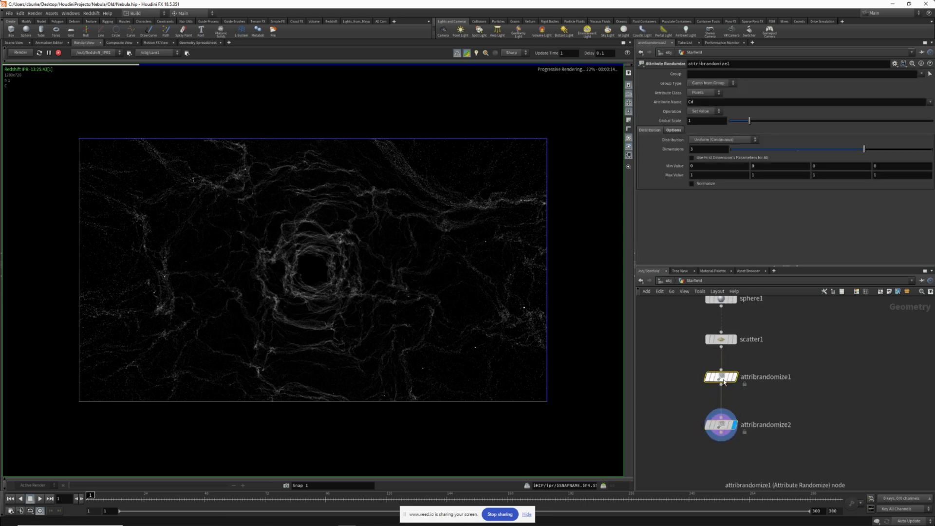
{"action": "left_click", "coordinate": [721, 424]}
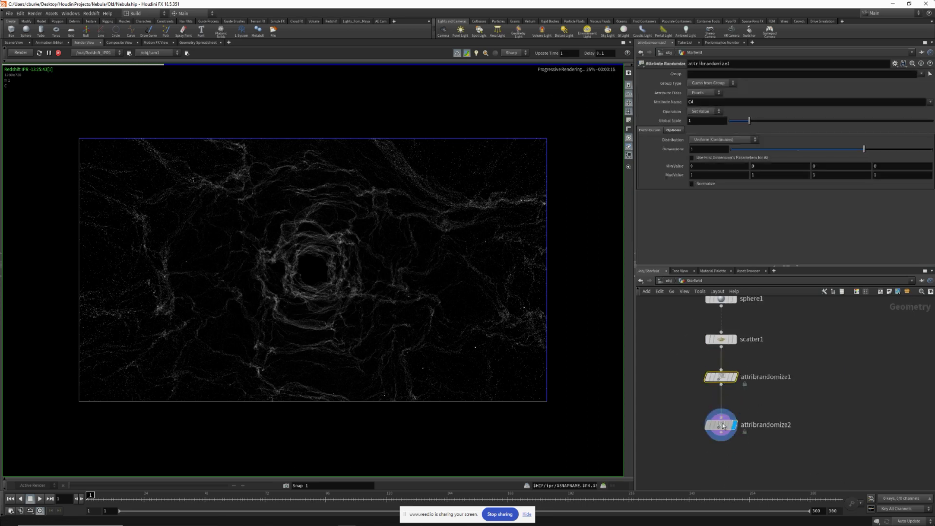
{"action": "left_click", "coordinate": [711, 166]}
{"action": "key", "text": "BackSpace"}
{"action": "key", "text": "BackSpace"}
{"action": "type", "text": "1"}
{"action": "key", "text": "Return"}
{"action": "left_click", "coordinate": [709, 165]}
{"action": "type", "text": "0.01"}
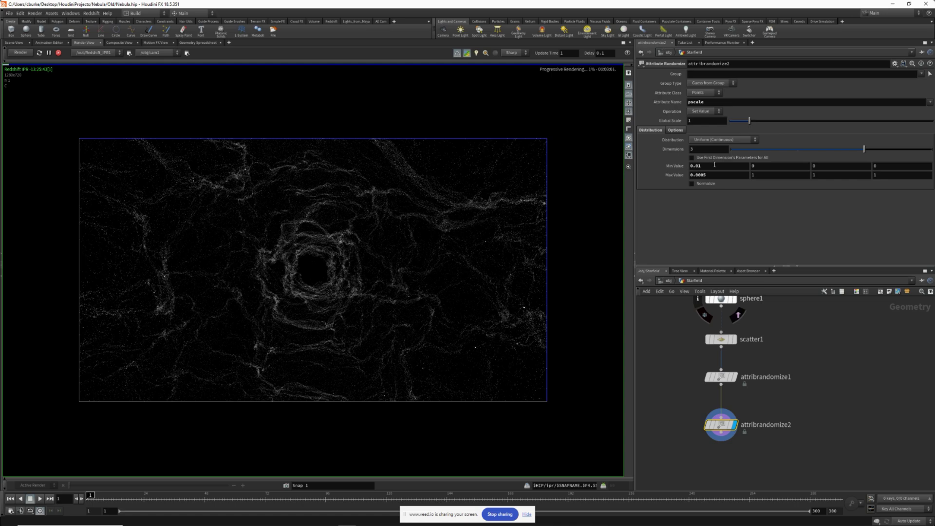
- Set the pscale range of the Starfield's attribrandomize2 node to a minimum of 0.01 and a maximum of 0.02
{"action": "key", "text": "BackSpace"}
{"action": "key", "text": "BackSpace"}
{"action": "type", "text": "1"}
{"action": "key", "text": "Return"}
{"action": "left_click", "coordinate": [716, 165]}
{"action": "left_click", "coordinate": [705, 175]}
{"action": "key", "text": "BackSpace"}
{"action": "type", "text": "2"}
{"action": "key", "text": "Return"}
{"action": "left_click", "coordinate": [711, 166]}
{"action": "key", "text": "BackSpace"}
{"action": "type", "text": "1"}
{"action": "key", "text": "Return"}
- Examine the resized stars up close in the render and stop rendering
{"action": "scroll", "coordinate": [497, 271], "scroll_direction": "up", "scroll_amount": 8}
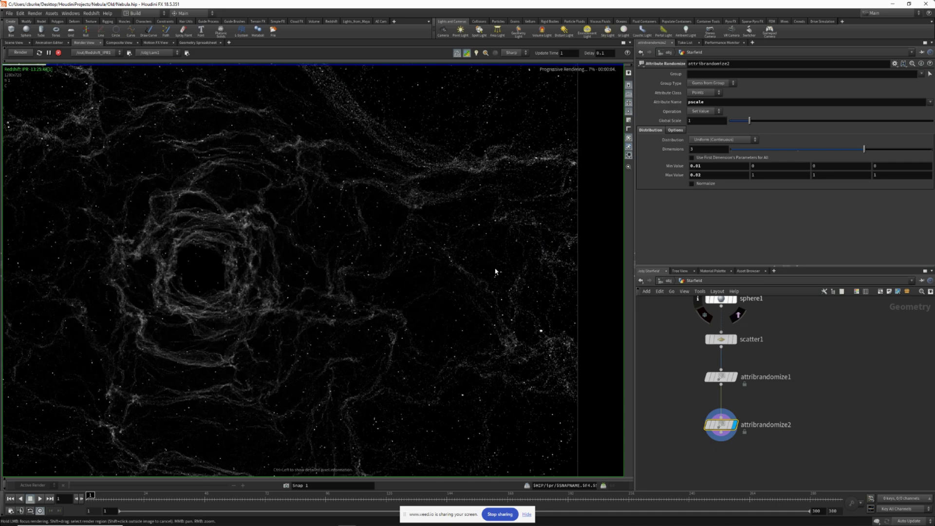
{"action": "scroll", "coordinate": [450, 271], "scroll_direction": "down", "scroll_amount": 7}
{"action": "middle_click_drag", "start_coordinate": [377, 271], "coordinate": [399, 269]}
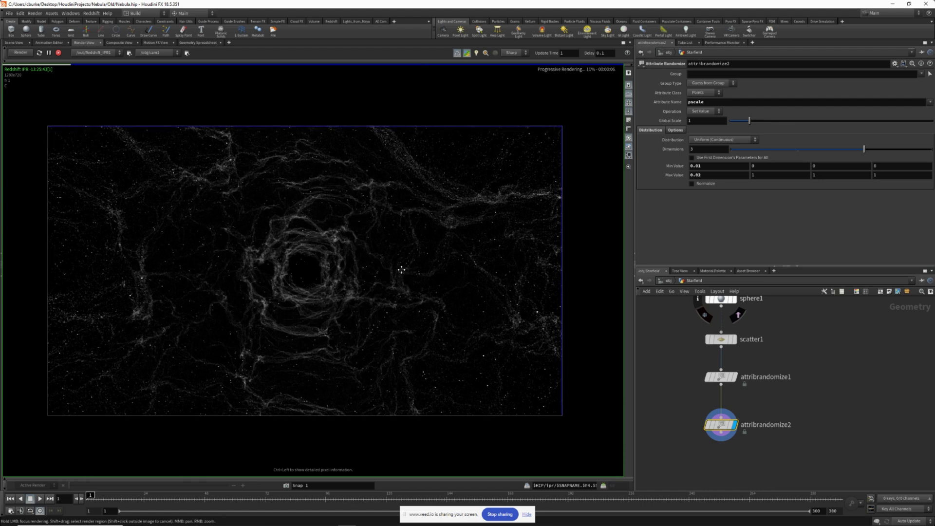
{"action": "scroll", "coordinate": [399, 271], "scroll_direction": "up", "scroll_amount": 1}
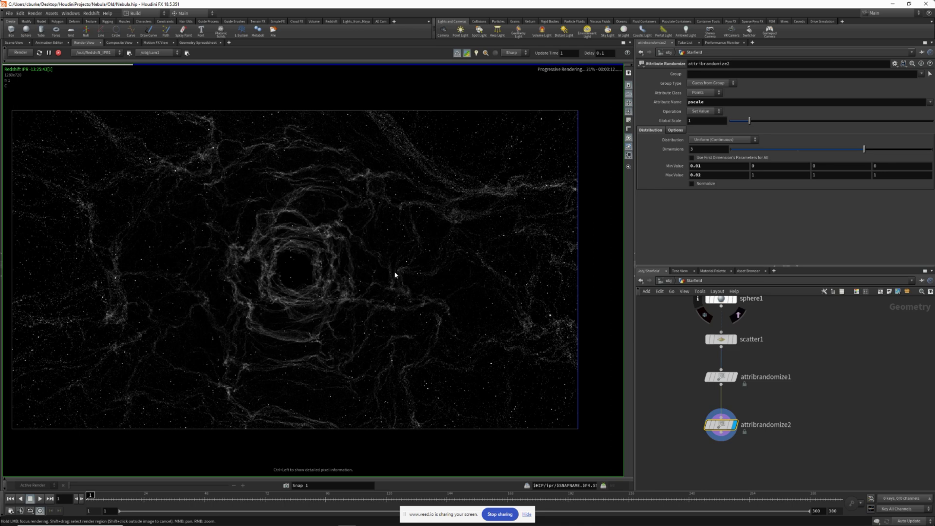
{"action": "middle_click_drag", "start_coordinate": [289, 228], "coordinate": [301, 226]}
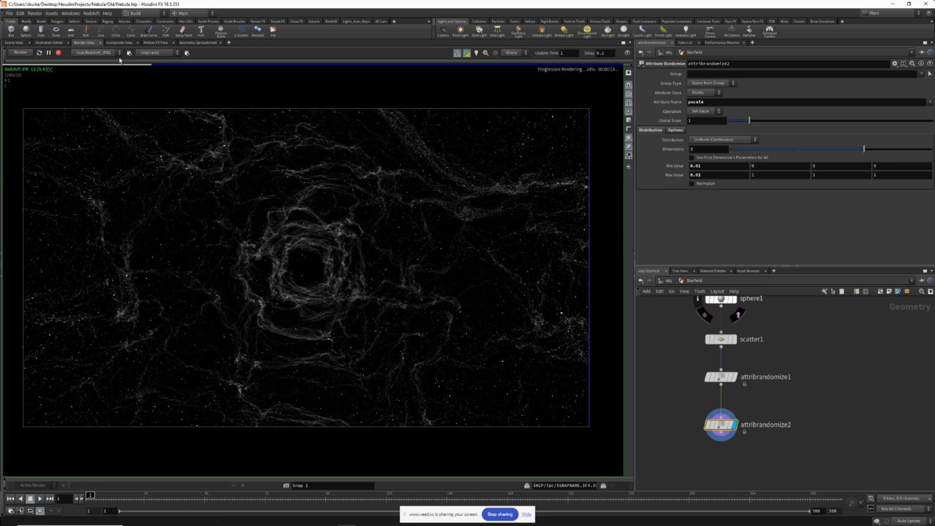
{"action": "left_click", "coordinate": [58, 53]}
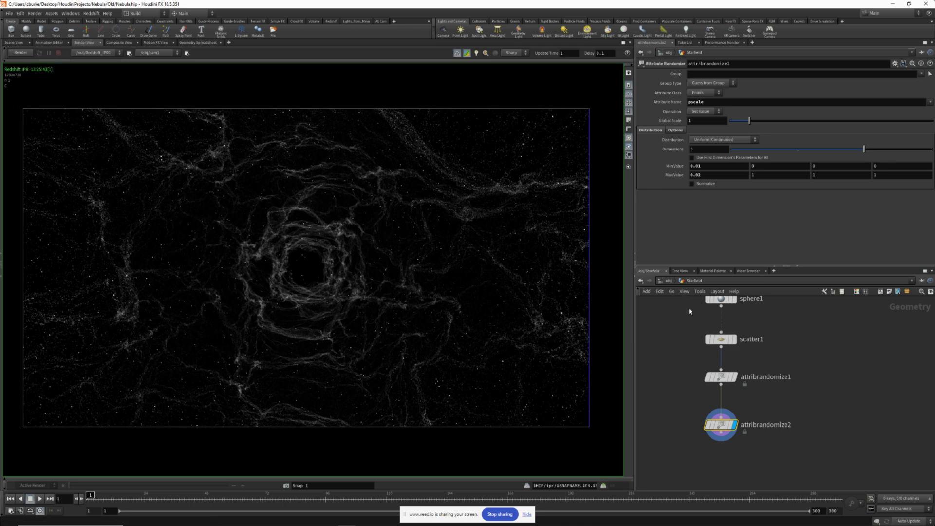
- Return to the obj network and assign the /shop/Starfield material to the Starfield object
{"action": "key", "text": "u"}
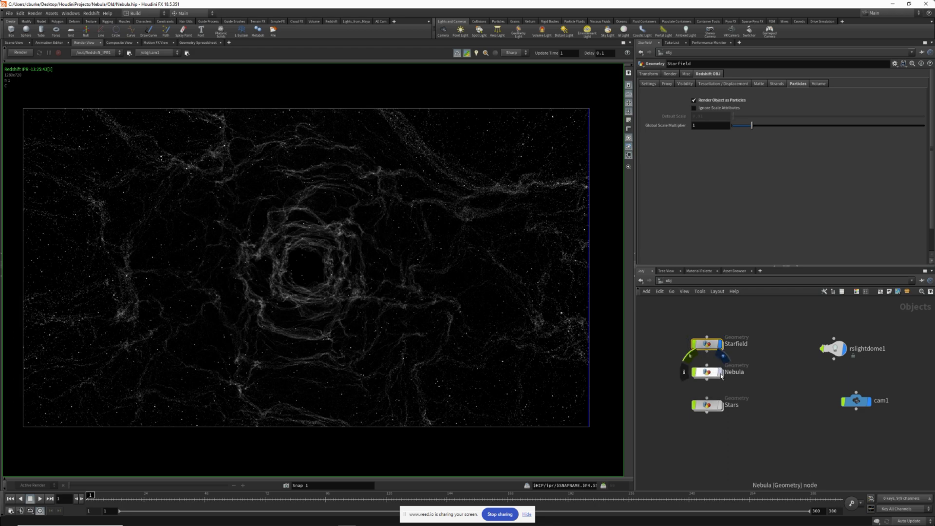
{"action": "left_click", "coordinate": [670, 74]}
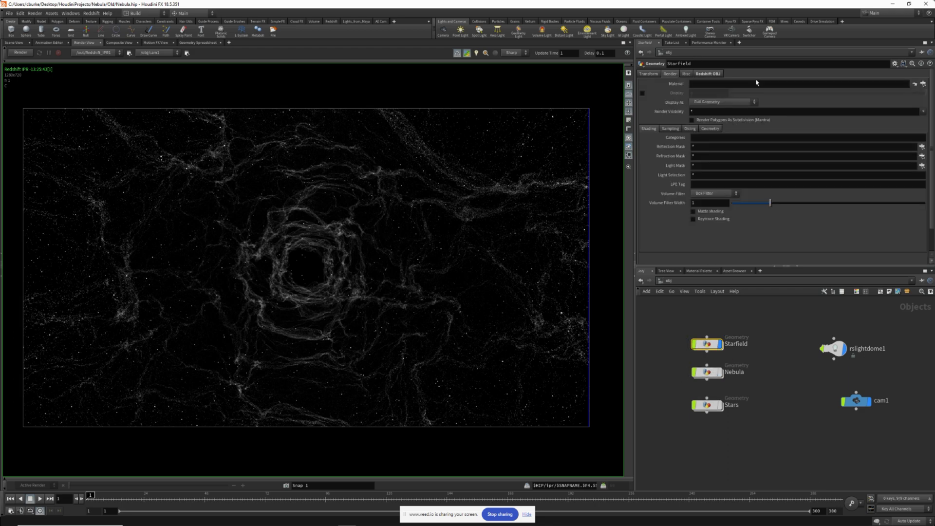
{"action": "left_click", "coordinate": [923, 84]}
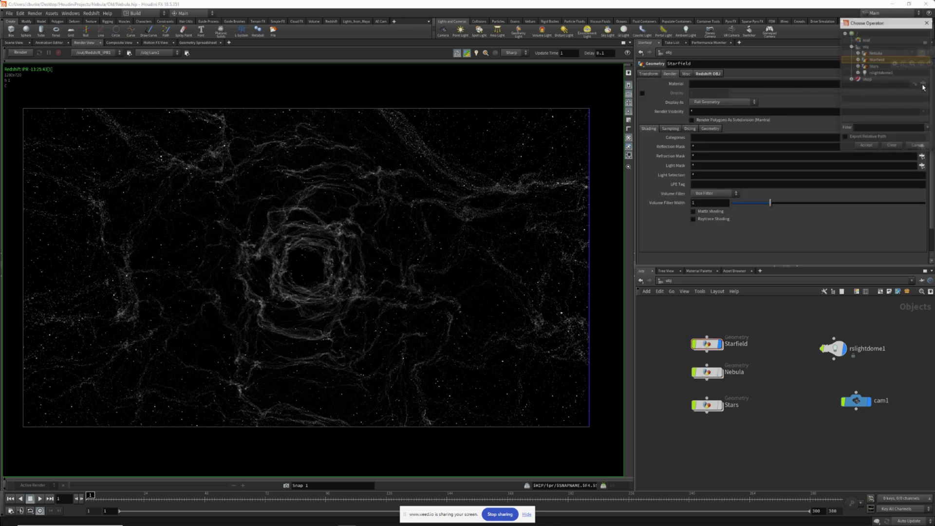
{"action": "left_click", "coordinate": [851, 79]}
{"action": "left_click", "coordinate": [877, 92]}
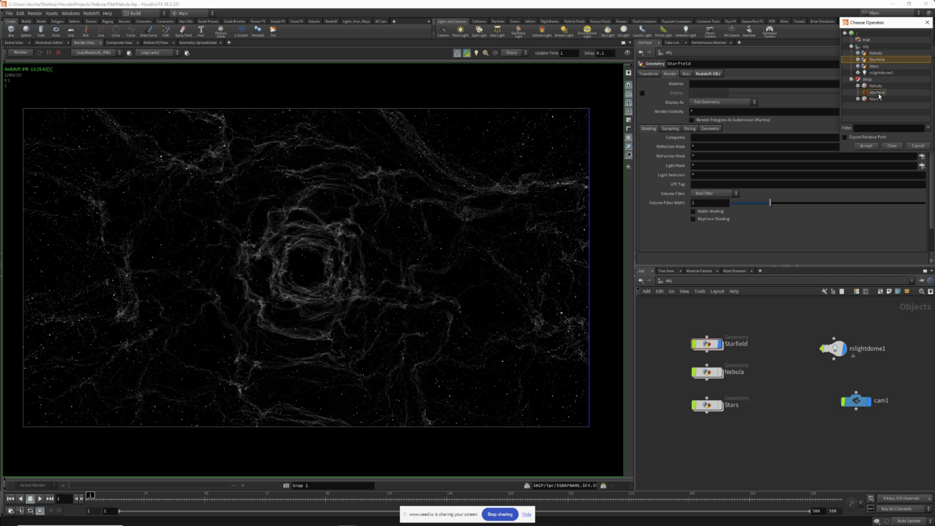
{"action": "left_click", "coordinate": [866, 145]}
- Assign the /shop/Nebula material to the Nebula object
{"action": "left_click", "coordinate": [725, 378]}
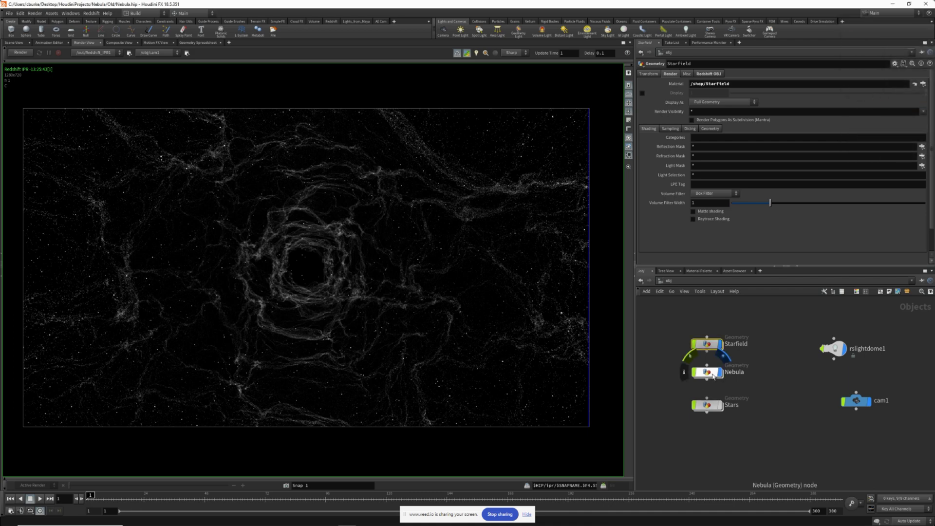
{"action": "left_click", "coordinate": [670, 74]}
{"action": "left_click", "coordinate": [922, 84]}
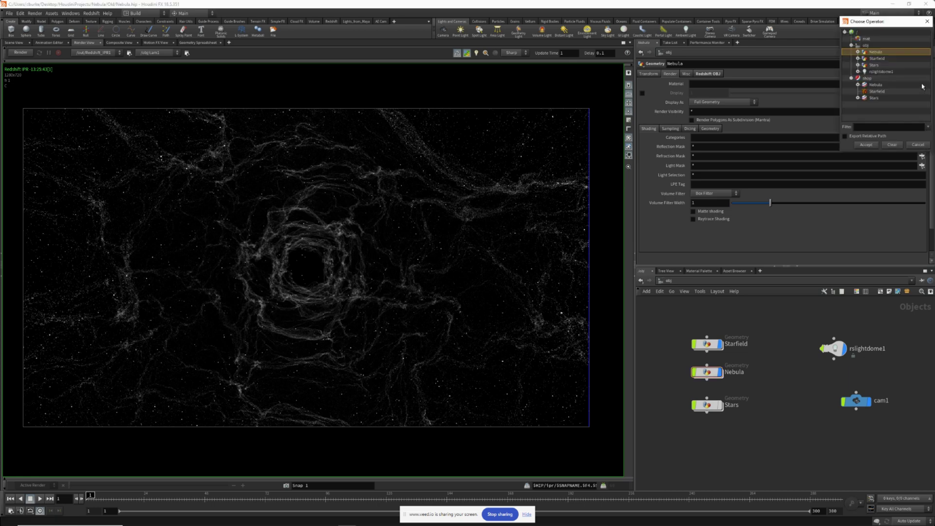
{"action": "double_click", "coordinate": [877, 86]}
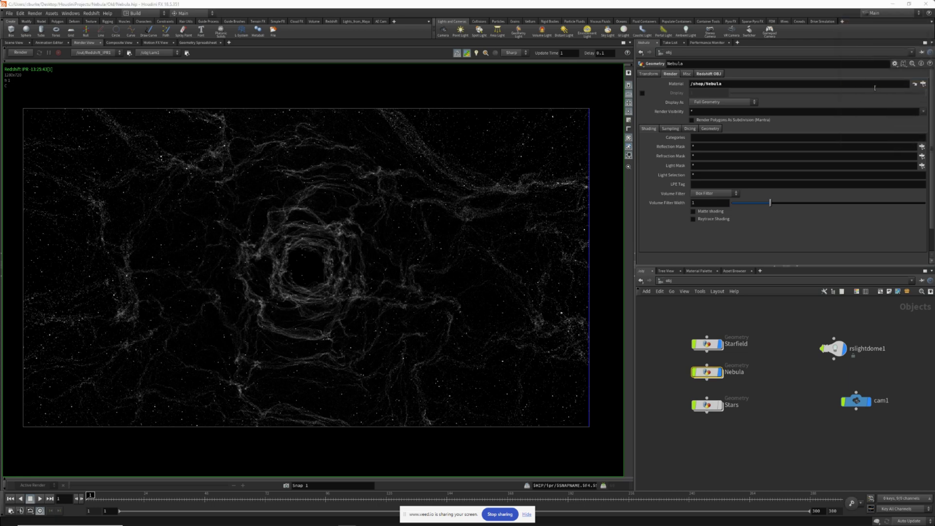
- Assign the /shop/Stars material to the Stars object and restart the render
{"action": "left_click", "coordinate": [707, 405]}
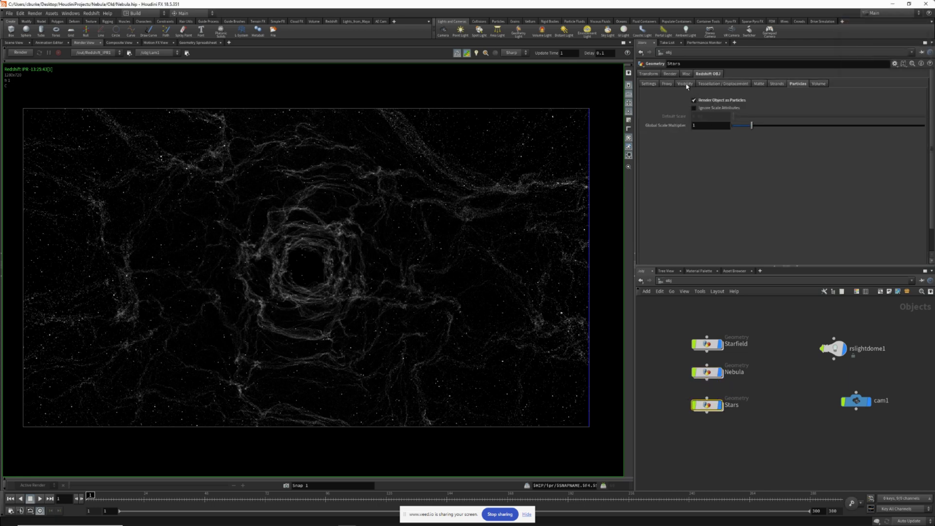
{"action": "left_click", "coordinate": [672, 74]}
{"action": "left_click", "coordinate": [922, 84]}
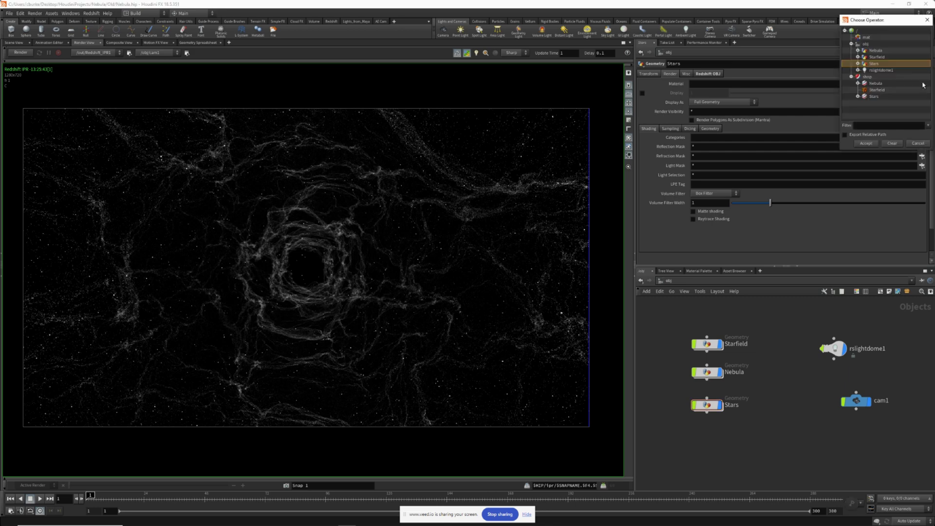
{"action": "double_click", "coordinate": [874, 96]}
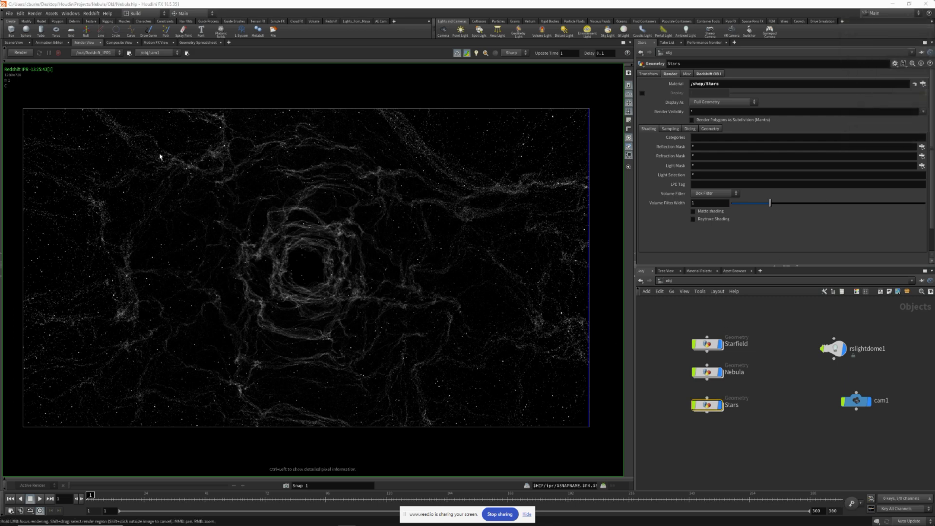
{"action": "left_click", "coordinate": [24, 54]}
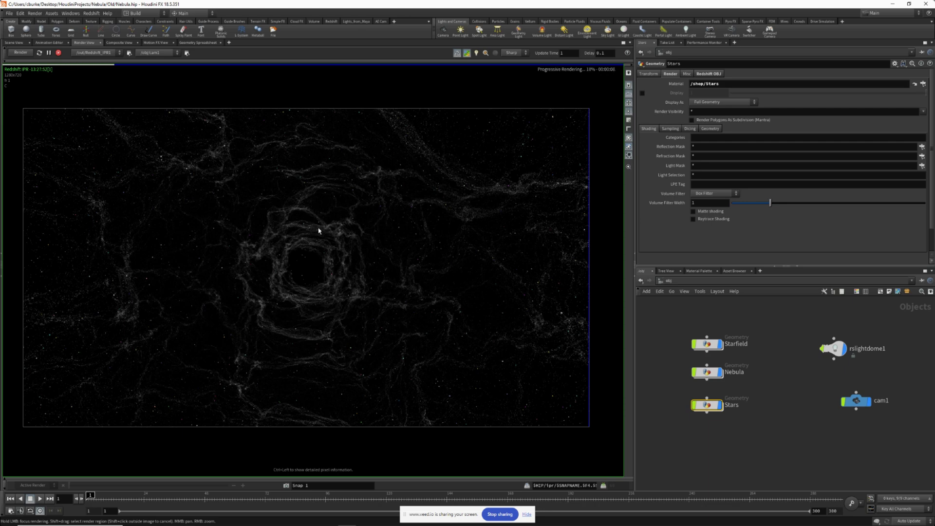
- Inside the Nebula object, set scatter1's Force Total Count to 7000000
{"action": "left_click", "coordinate": [686, 282]}
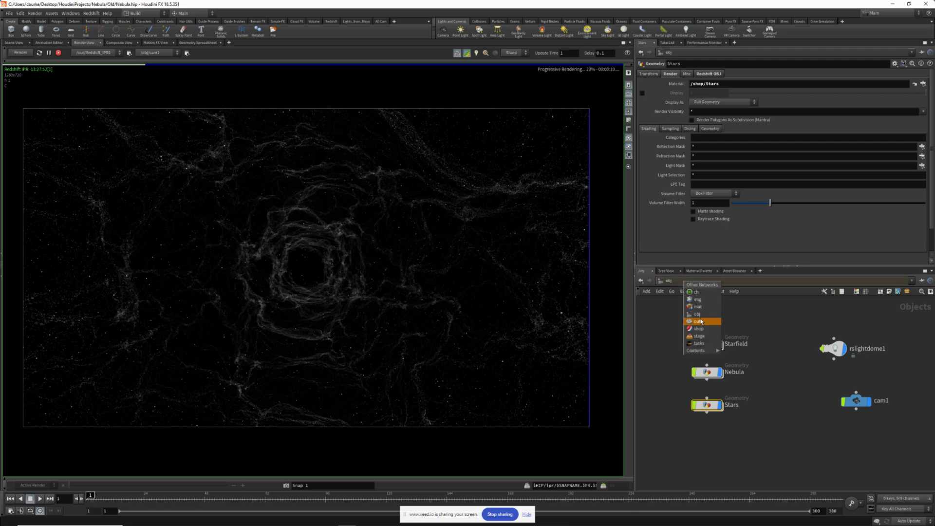
{"action": "left_click", "coordinate": [649, 316]}
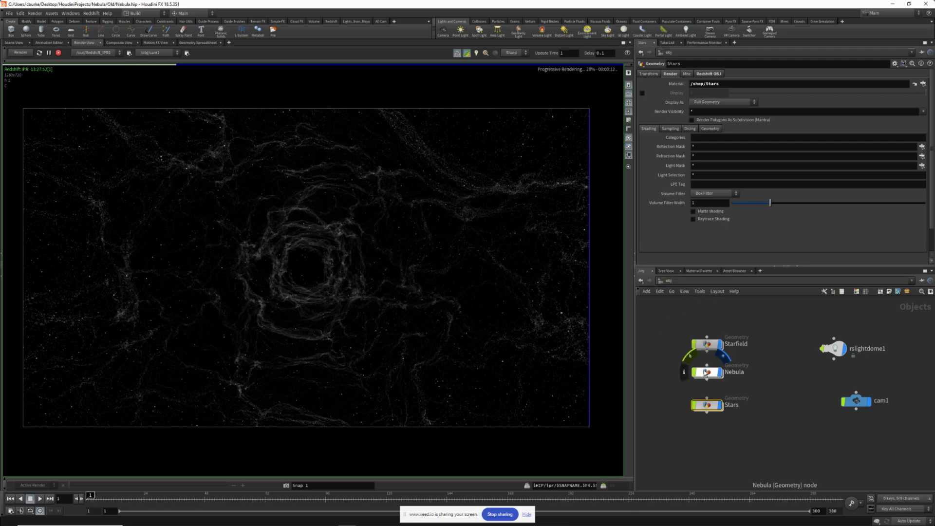
{"action": "double_click", "coordinate": [705, 373]}
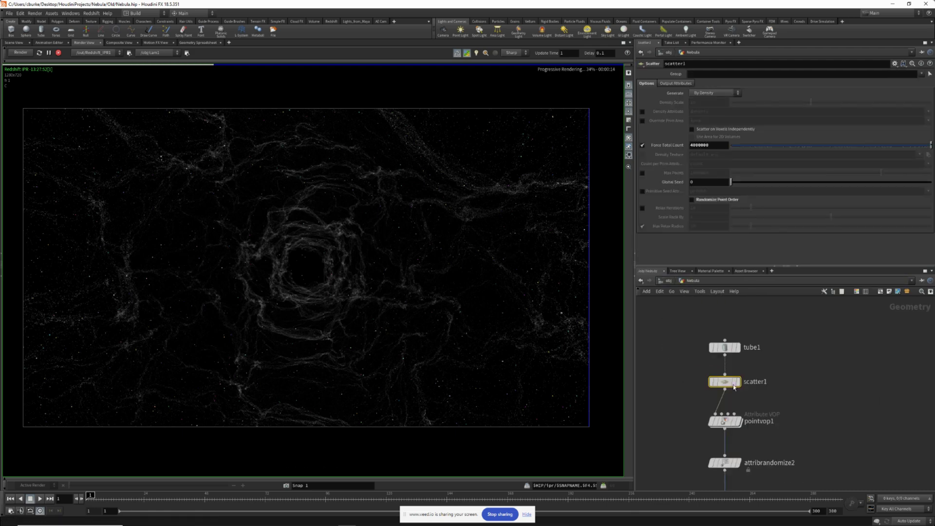
{"action": "left_click", "coordinate": [692, 145]}
{"action": "key", "text": "Return"}
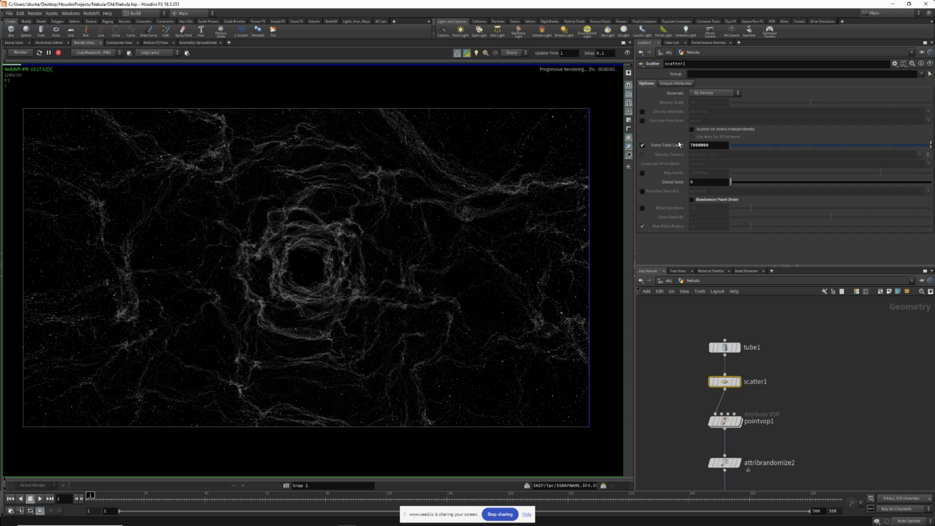
- In the shop network, set the Stars material's emission color to white and its emission weight to 0.5
{"action": "left_click", "coordinate": [669, 281]}
{"action": "left_click", "coordinate": [675, 283]}
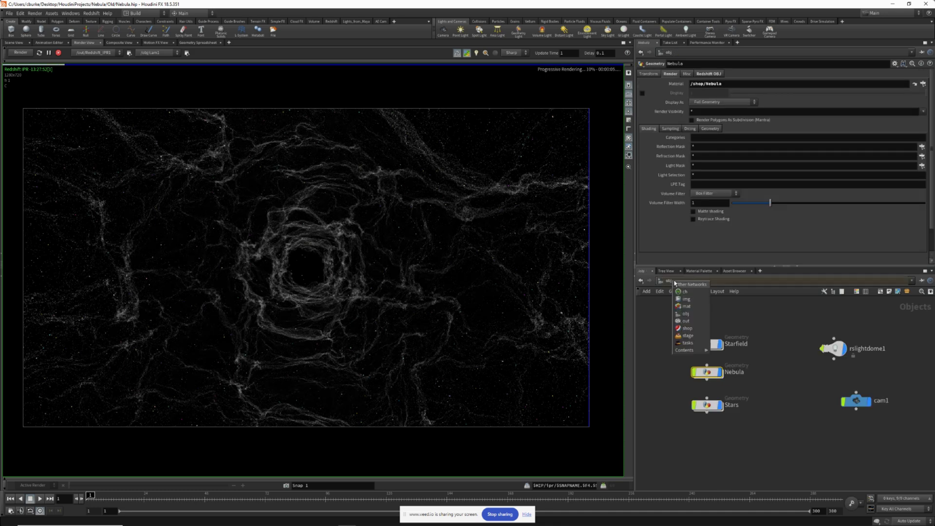
{"action": "left_click", "coordinate": [688, 328]}
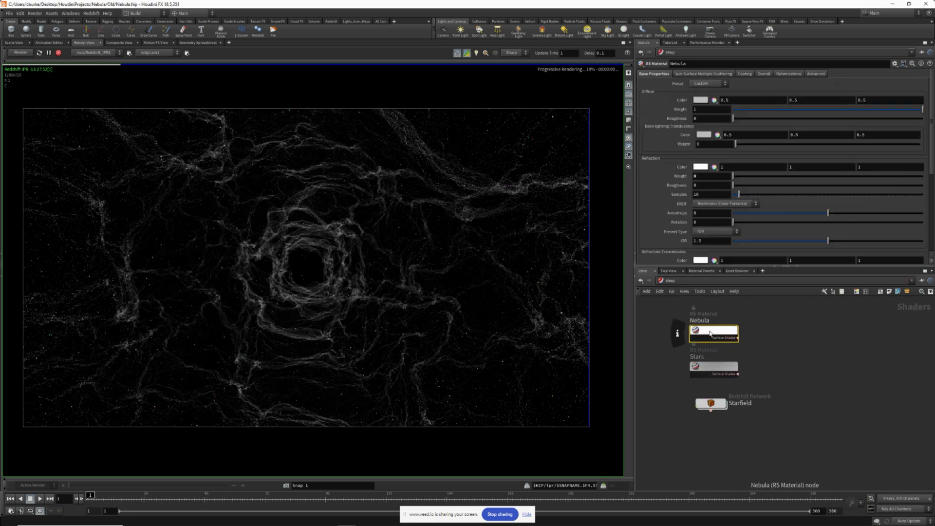
{"action": "left_click", "coordinate": [705, 371]}
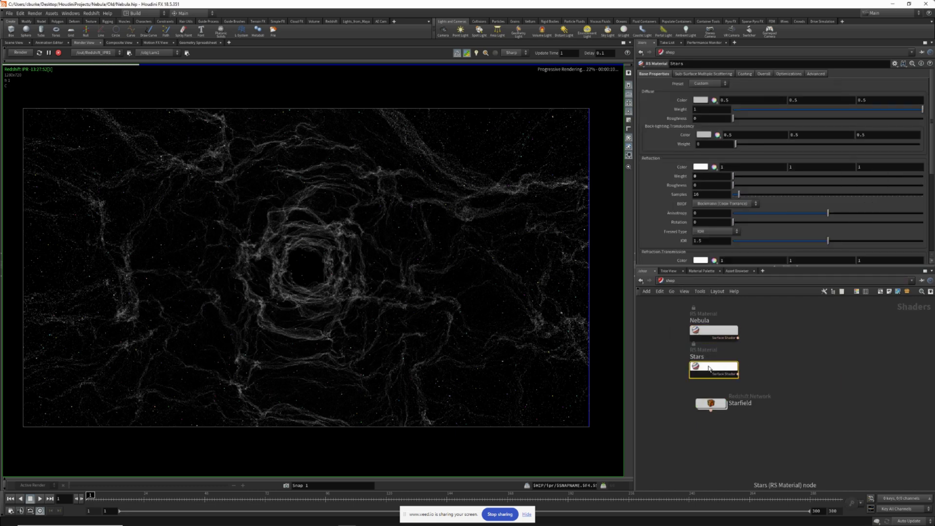
{"action": "left_click", "coordinate": [764, 74]}
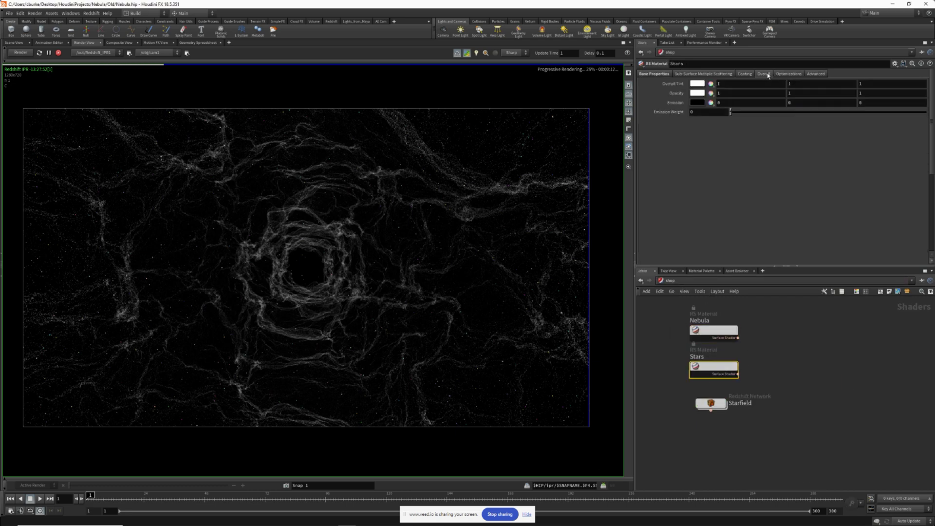
{"action": "left_click", "coordinate": [697, 103]}
{"action": "left_click", "coordinate": [795, 91]}
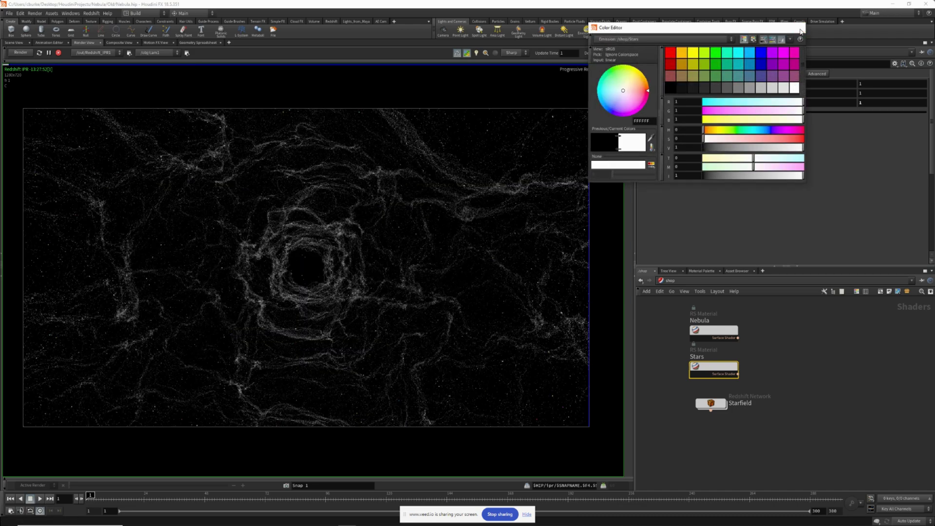
{"action": "left_click", "coordinate": [802, 25]}
{"action": "left_click", "coordinate": [701, 111]}
{"action": "type", "text": "0.5"}
{"action": "key", "text": "Return"}
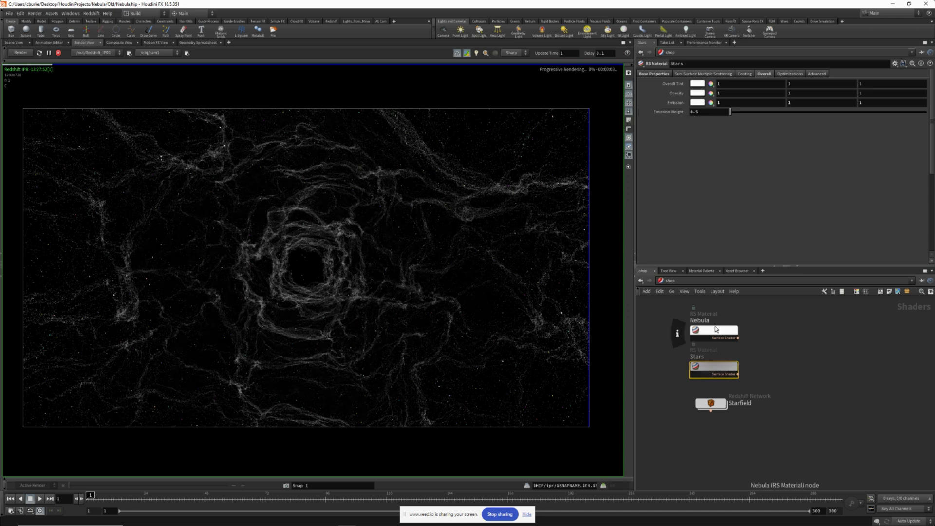
- Set the Nebula material's diffuse color to dark teal (0, 0.5, 0.5)
{"action": "left_click", "coordinate": [712, 331]}
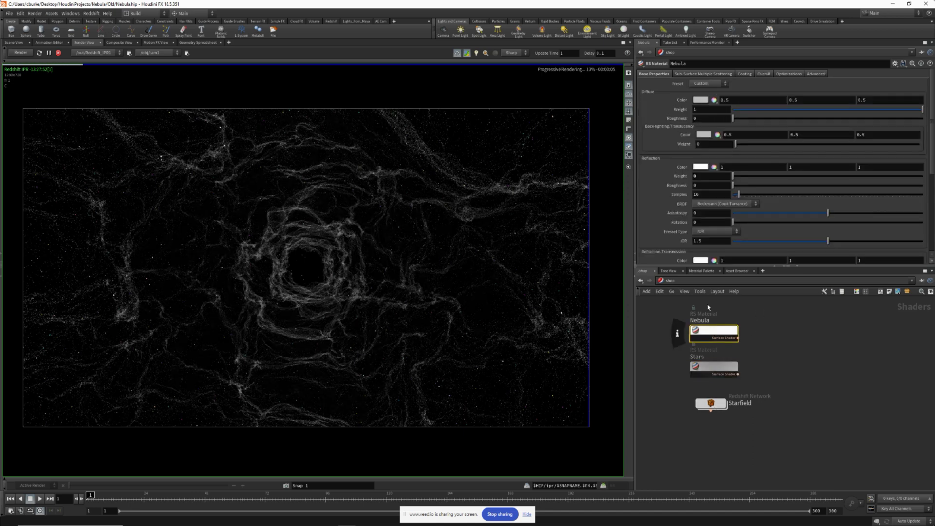
{"action": "left_click", "coordinate": [700, 101]}
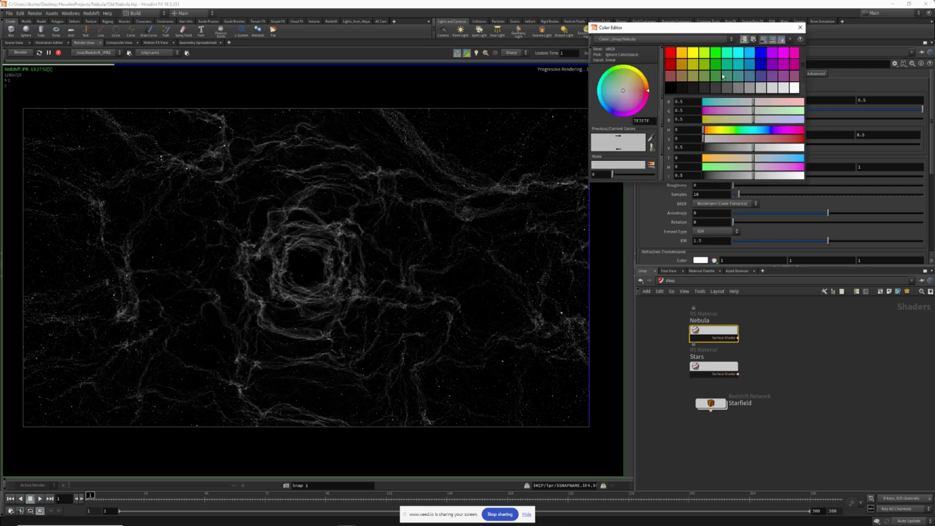
{"action": "left_click", "coordinate": [738, 66]}
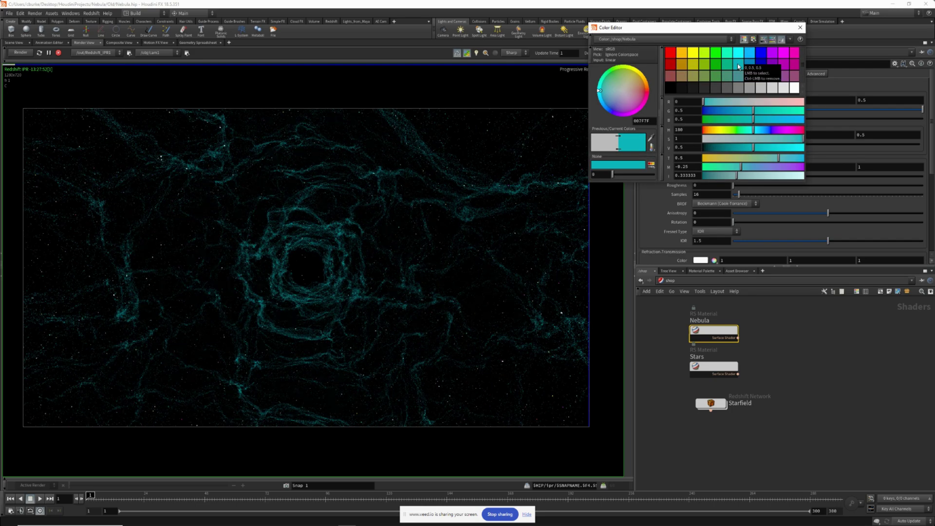
- Set the Nebula material's emission color to white and its emission weight to 1
{"action": "left_click", "coordinate": [763, 74]}
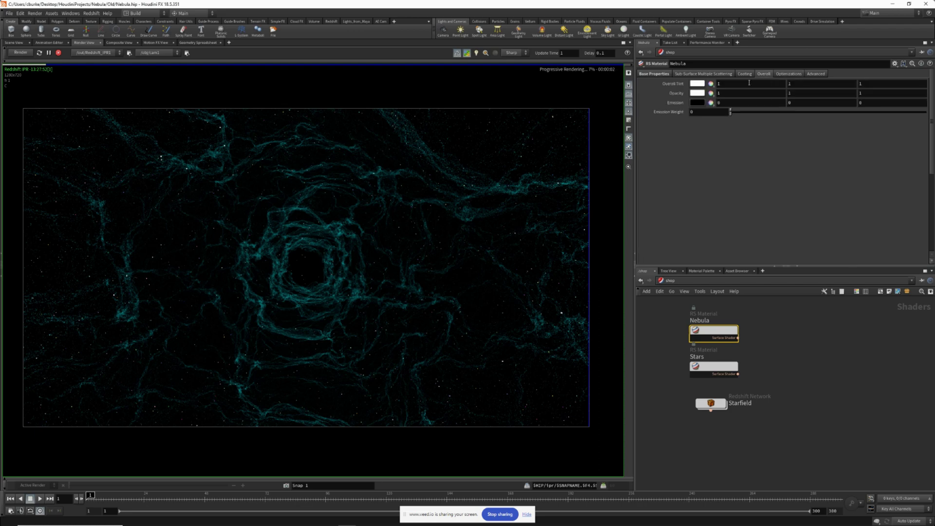
{"action": "left_click", "coordinate": [699, 103]}
{"action": "left_click", "coordinate": [796, 88]}
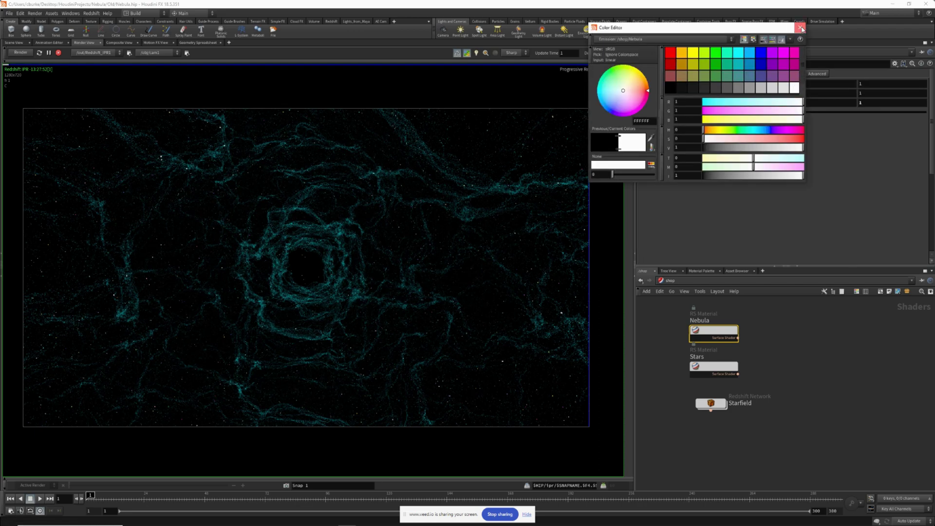
{"action": "left_click", "coordinate": [800, 27]}
{"action": "left_click", "coordinate": [696, 111]}
{"action": "key", "text": "Return"}
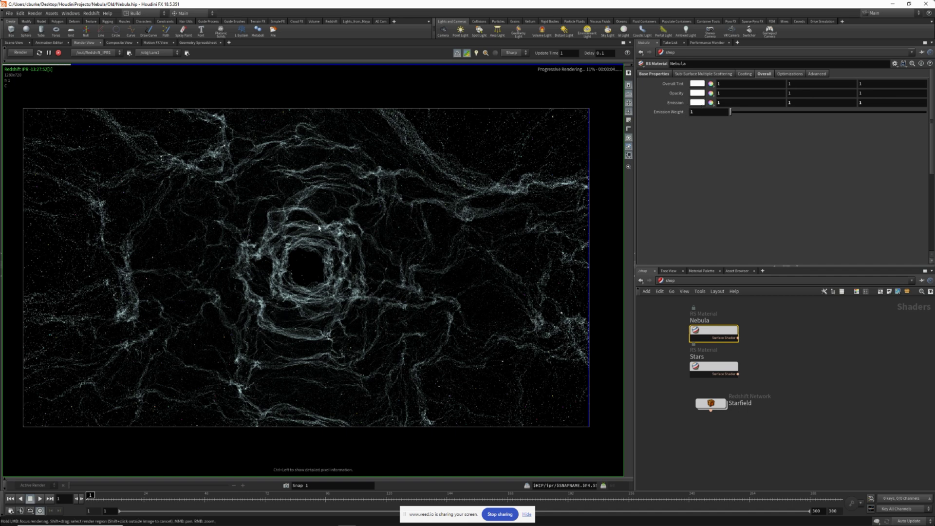
- Raise the Nebula material's diffuse weight to 3 and its emission weight to 3
{"action": "left_click", "coordinate": [665, 73]}
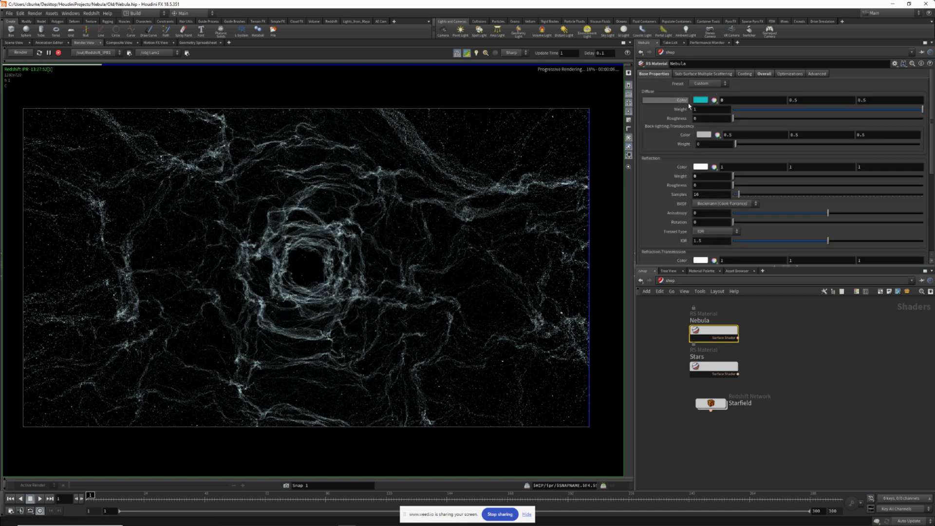
{"action": "key", "text": "Return"}
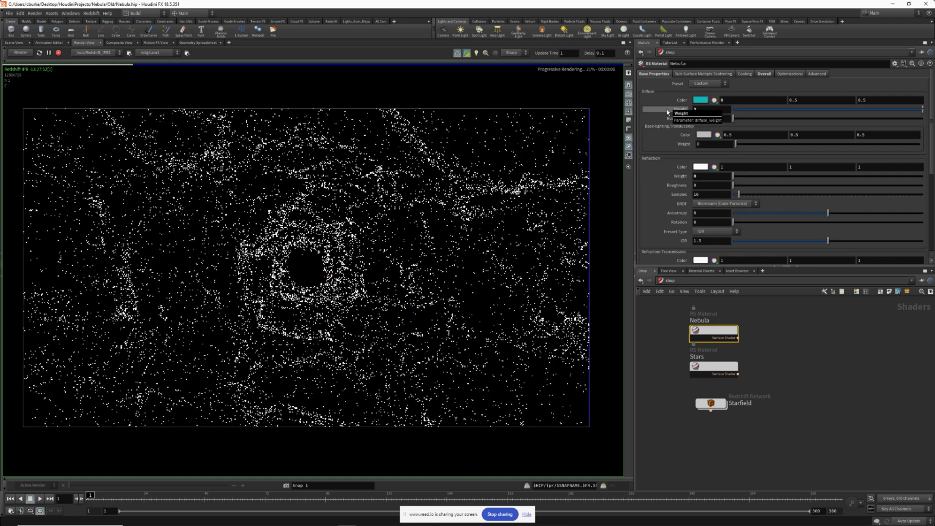
{"action": "left_click", "coordinate": [762, 73]}
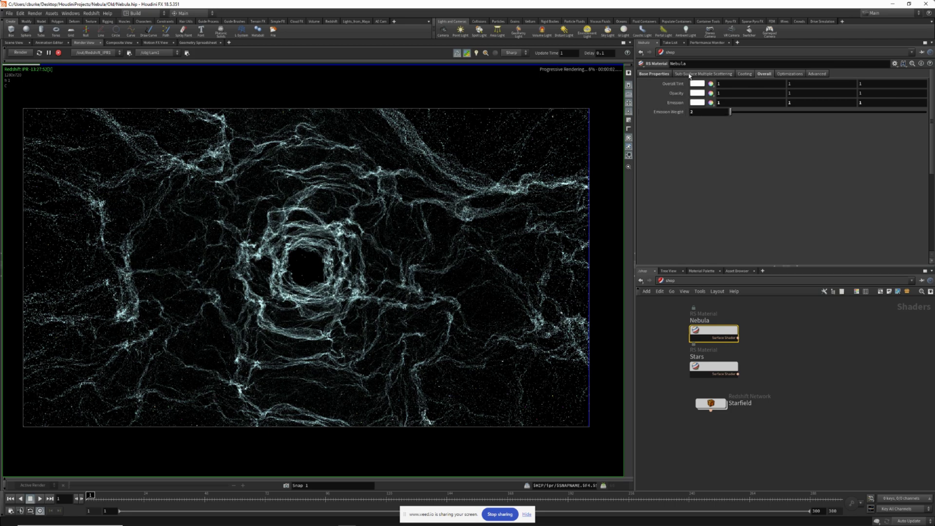
{"action": "left_click_drag", "start_coordinate": [696, 112], "coordinate": [679, 112]}
{"action": "type", "text": "3"}
{"action": "key", "text": "Return"}
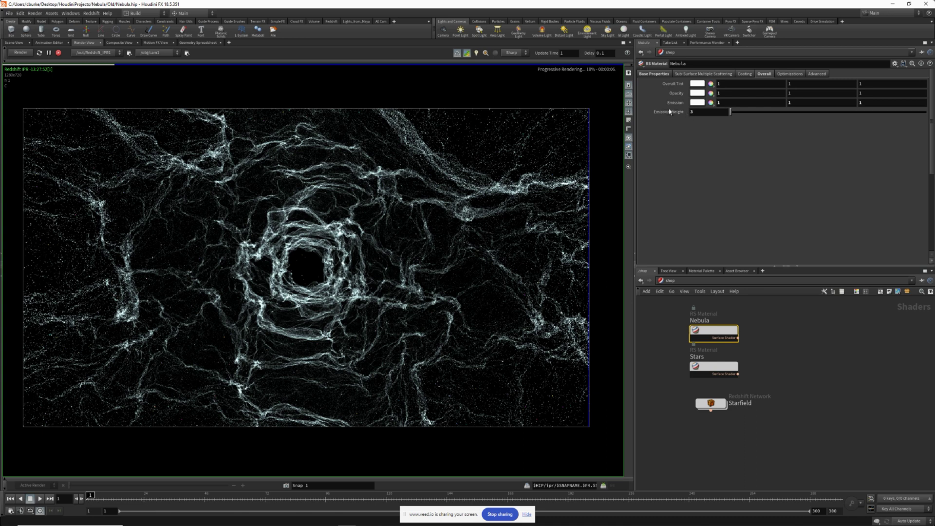
{"action": "left_click", "coordinate": [656, 75]}
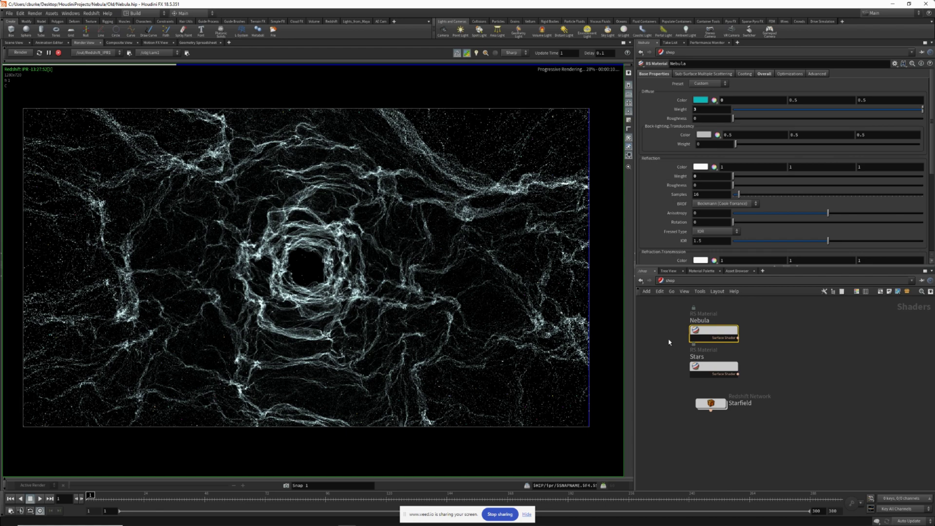
- Inside the Stars object, set the minimum pscale value of attribrandomize2 to 0.01
{"action": "left_click", "coordinate": [671, 281]}
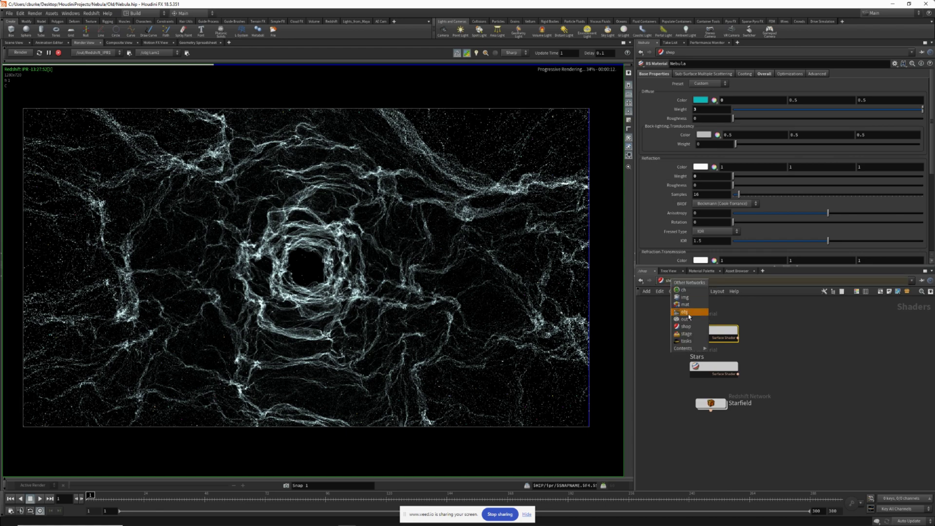
{"action": "left_click", "coordinate": [688, 313]}
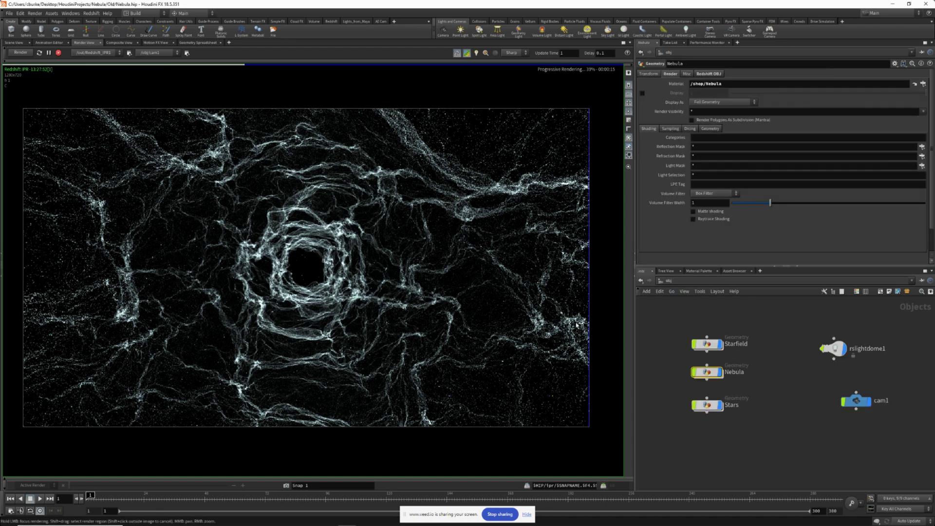
{"action": "double_click", "coordinate": [706, 405]}
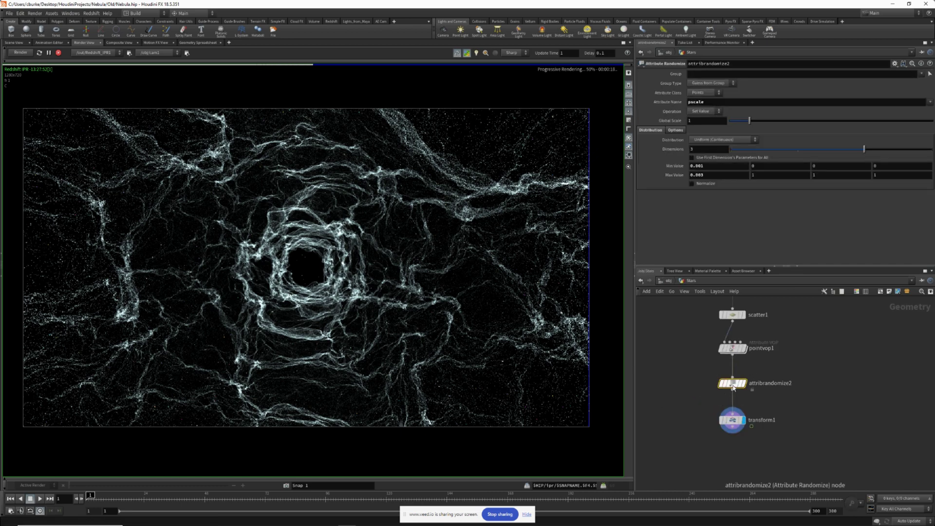
{"action": "left_click", "coordinate": [713, 166]}
{"action": "key", "text": "BackSpace"}
{"action": "key", "text": "BackSpace"}
{"action": "type", "text": "1"}
{"action": "key", "text": "Return"}
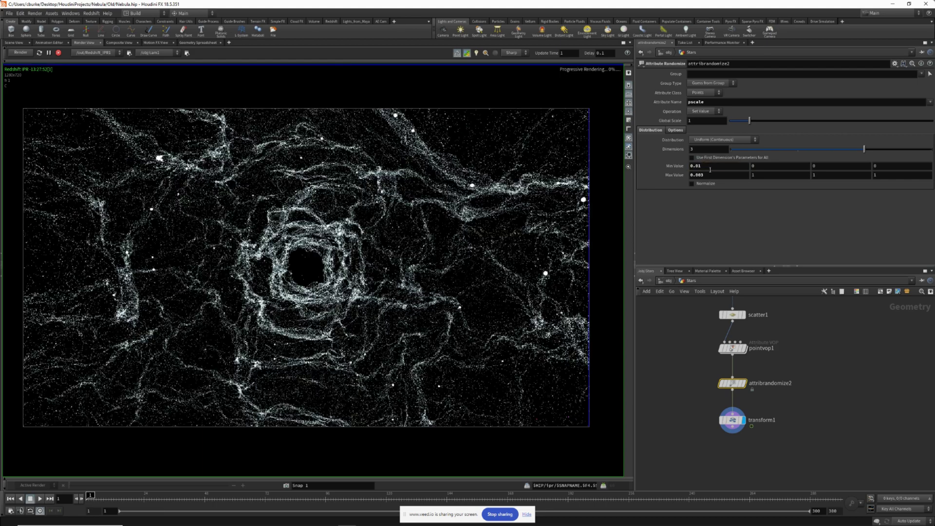
- Try maximum pscale values of 0.05 and 0.02 on the Stars object's attribrandomize2
{"action": "left_click", "coordinate": [709, 175]}
{"action": "key", "text": "BackSpace"}
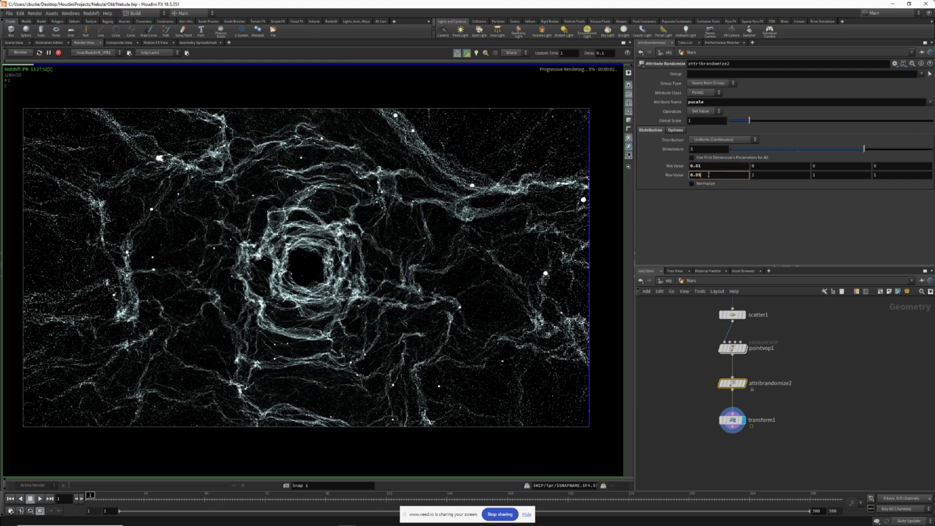
{"action": "type", "text": "5"}
{"action": "key", "text": "Return"}
{"action": "left_click", "coordinate": [718, 173]}
{"action": "key", "text": "BackSpace"}
{"action": "type", "text": "2"}
{"action": "key", "text": "Return"}
- Set attribrandomize2's pscale range to a minimum of 0.005 and a maximum of 0.0125
{"action": "left_click", "coordinate": [715, 166]}
{"action": "key", "text": "BackSpace"}
{"action": "type", "text": "05"}
{"action": "key", "text": "Return"}
{"action": "left_click", "coordinate": [710, 174]}
{"action": "key", "text": "BackSpace"}
{"action": "type", "text": "125"}
{"action": "key", "text": "Return"}
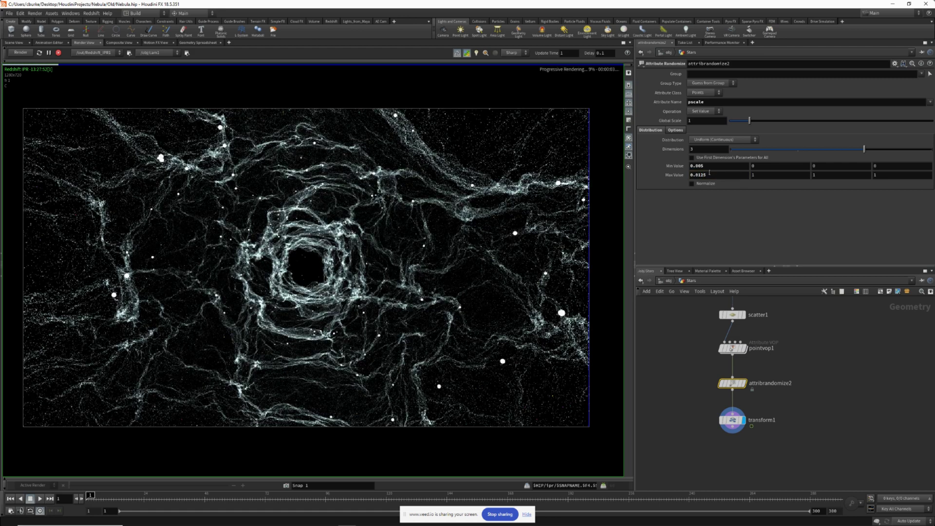
- Set the Force Total Count of the Stars object's scatter1 node to 300
{"action": "middle_click_drag", "start_coordinate": [696, 338], "coordinate": [694, 356]}
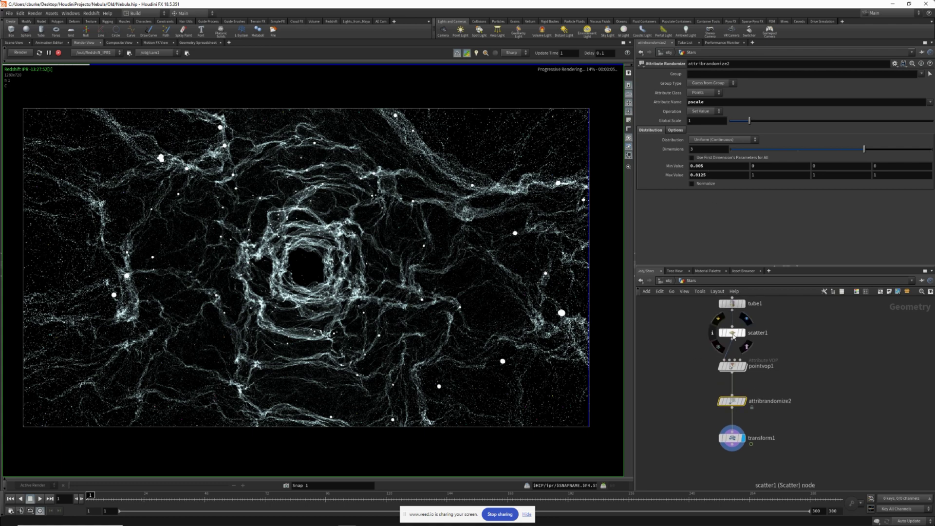
{"action": "left_click", "coordinate": [733, 334]}
{"action": "left_click_drag", "start_coordinate": [700, 145], "coordinate": [680, 144]}
{"action": "type", "text": "300"}
{"action": "key", "text": "Return"}
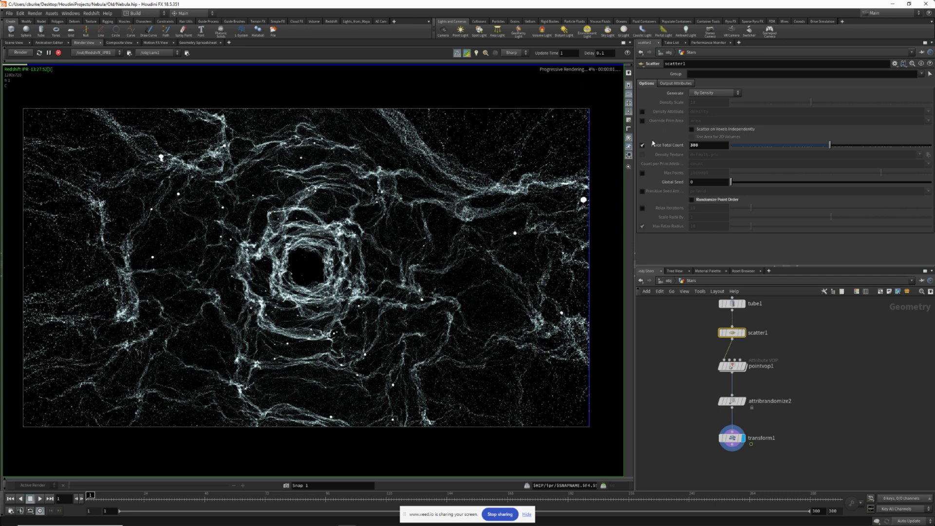